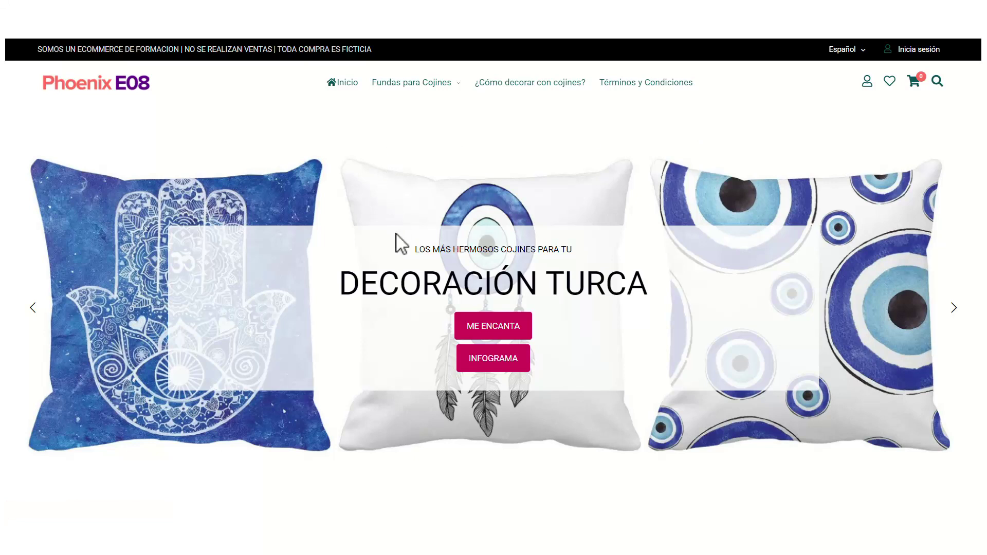
- Look over the Phoenix E08 storefront's home page from the main banner down to the footer and back up
scroll(396, 234, down, 10)
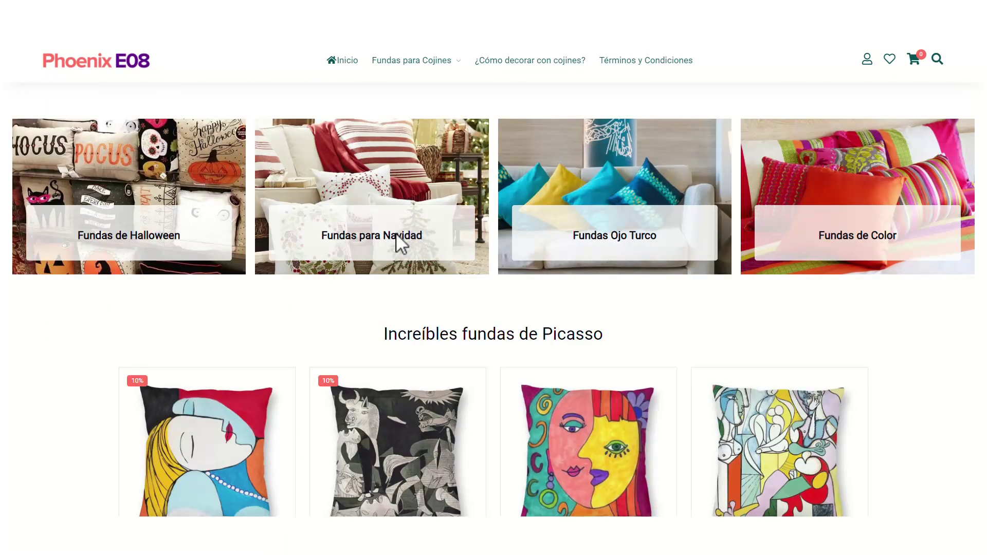
scroll(395, 233, down, 15)
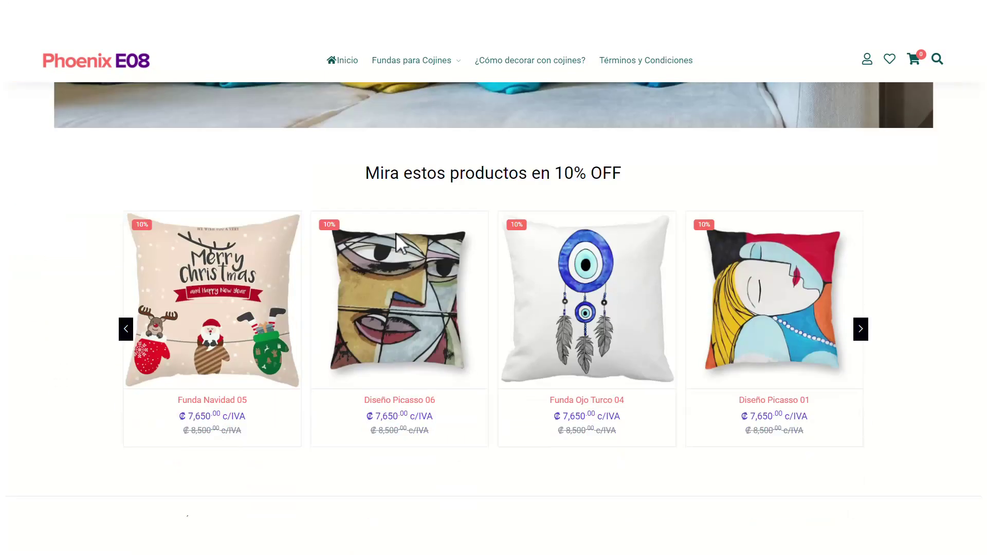
scroll(396, 232, down, 10)
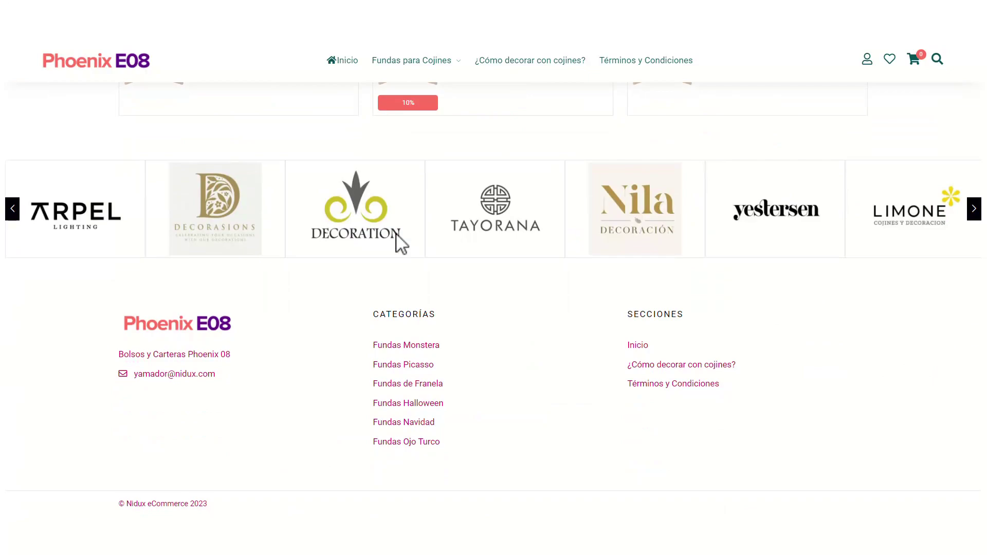
scroll(396, 233, up, 12)
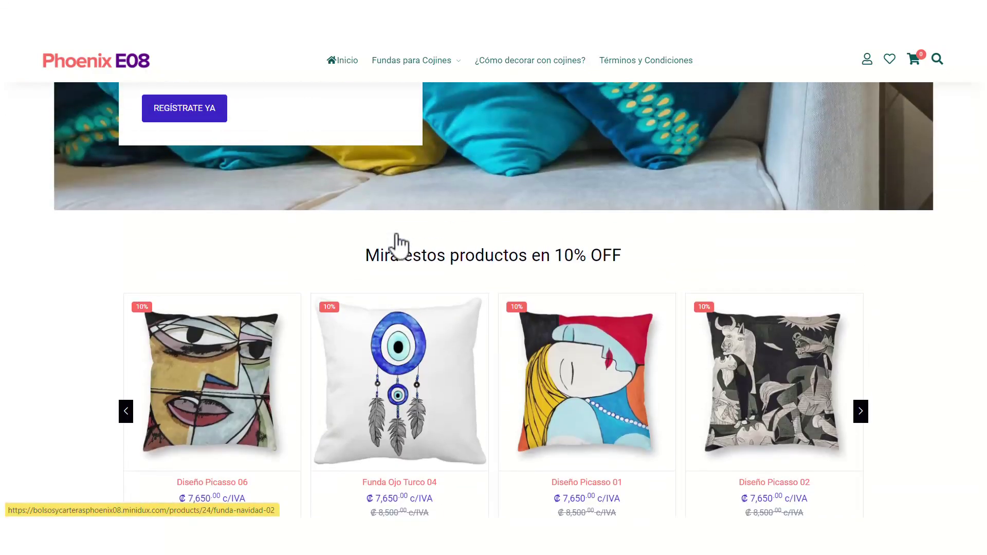
scroll(397, 234, up, 12)
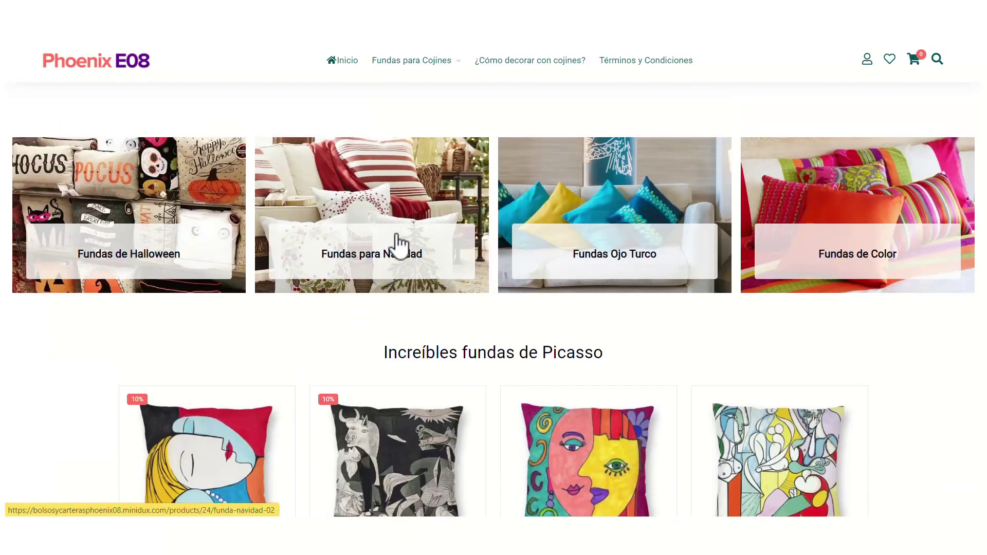
scroll(400, 241, up, 1)
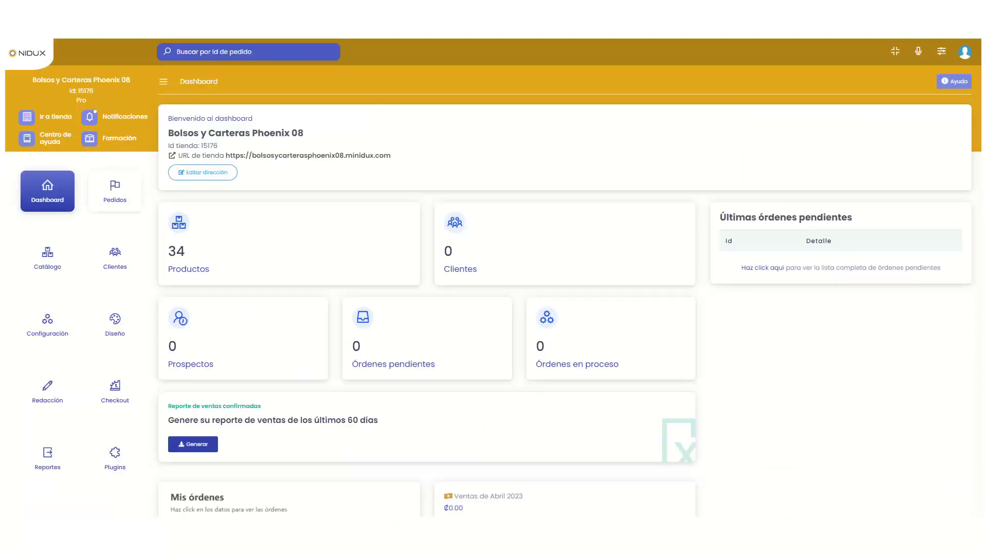
- Check the active theme on the Cambiar tema page of the Nidux admin and open the Tema Phoenix settings
click(117, 333)
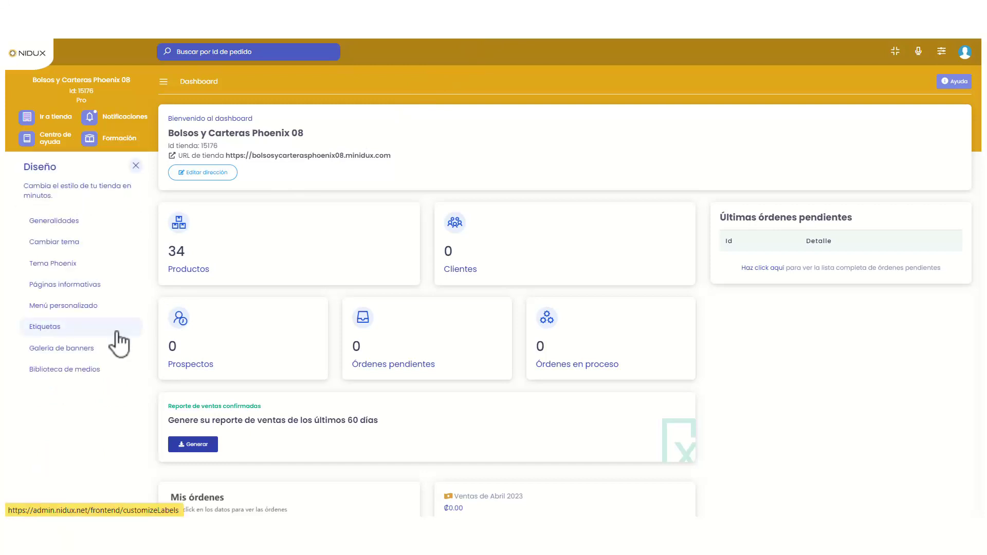
click(71, 242)
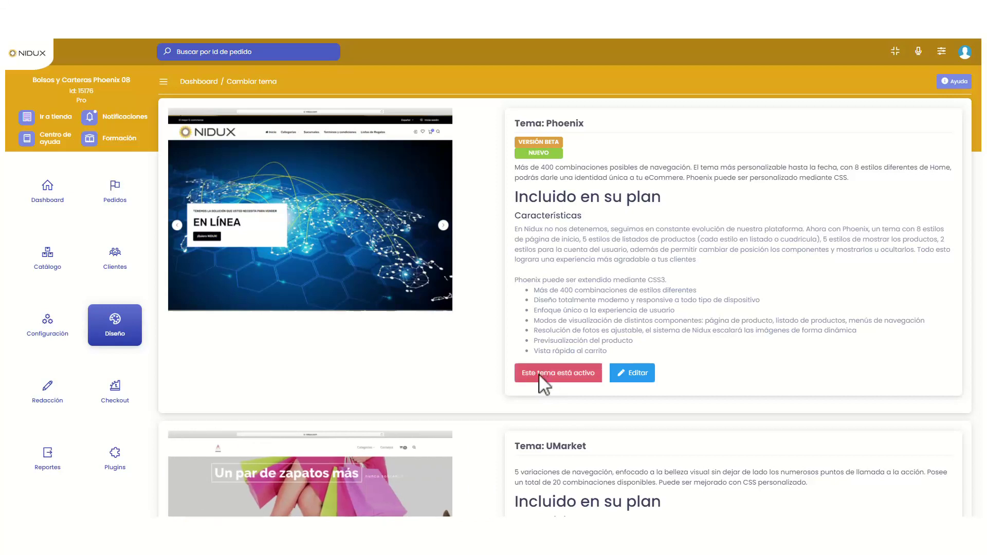
click(117, 326)
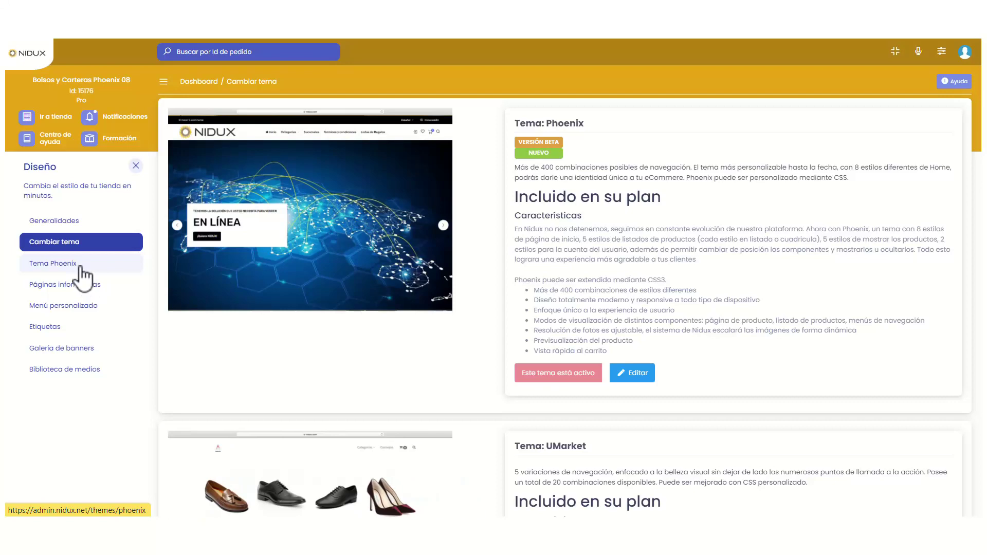
click(53, 264)
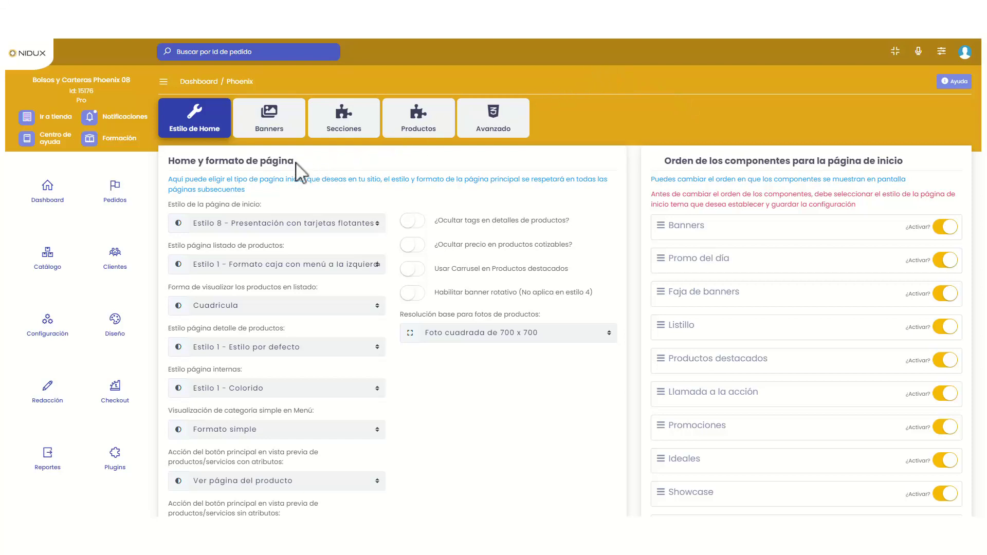
- Review the available home page styles under Home y formato de página without choosing a different one
drag(296, 162, 173, 163)
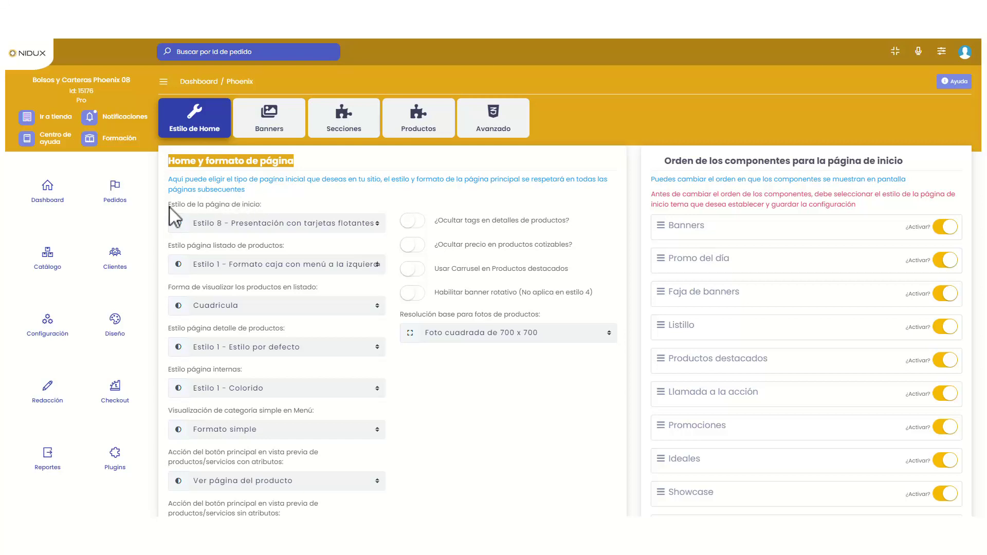
drag(170, 205, 265, 206)
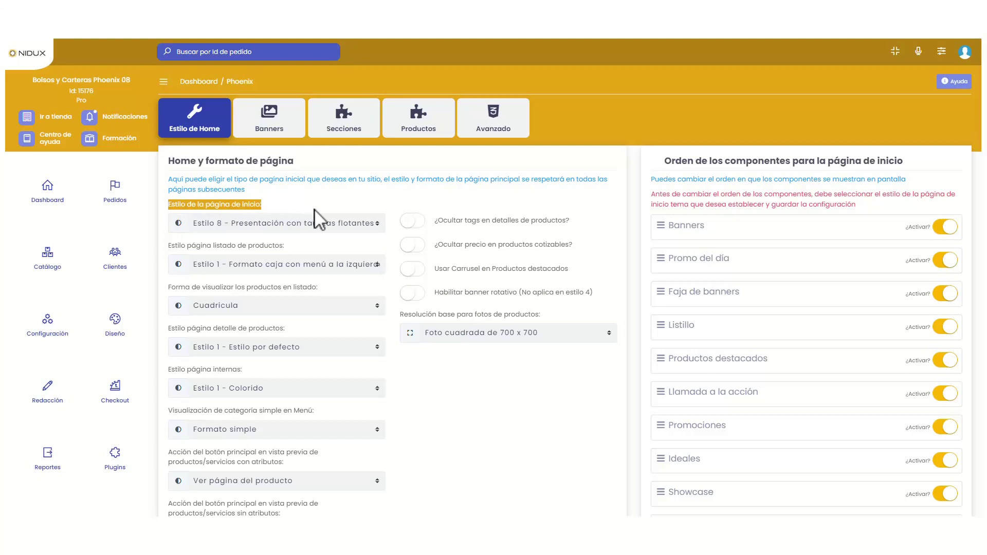
click(365, 227)
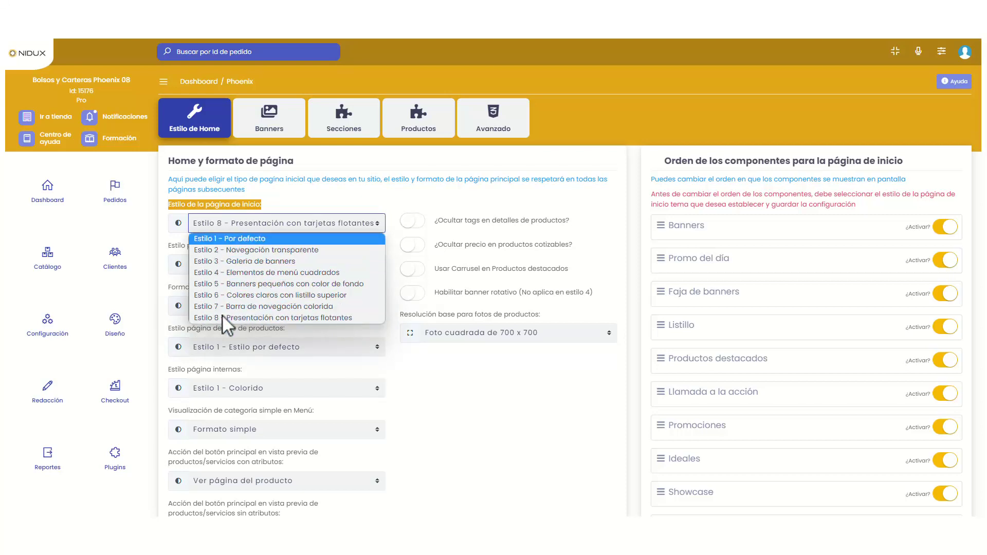
click(380, 209)
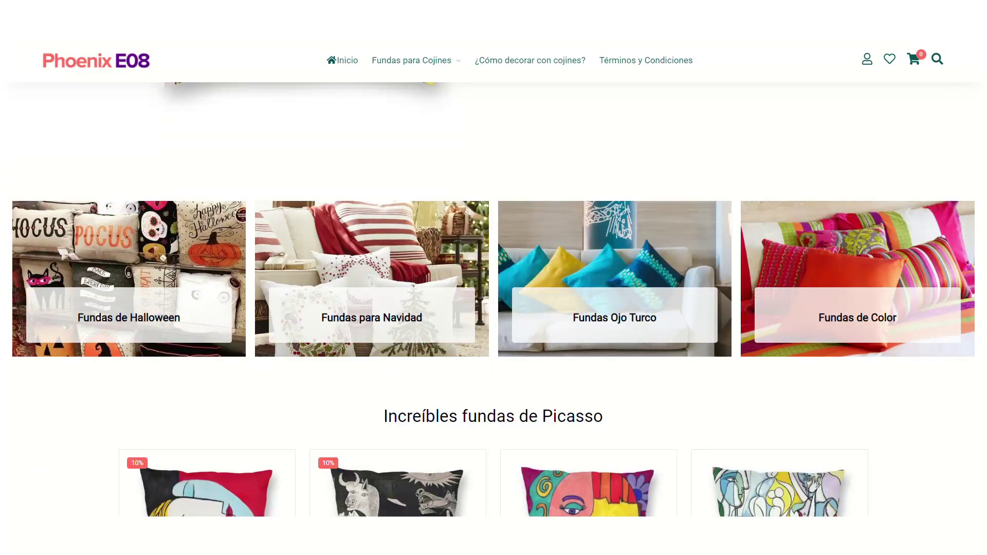
- Examine how the storefront home page arranges its banners, daily offer, featured products, call to action, promotions, product lists and brand logos
scroll(330, 249, up, 5)
scroll(309, 260, up, 5)
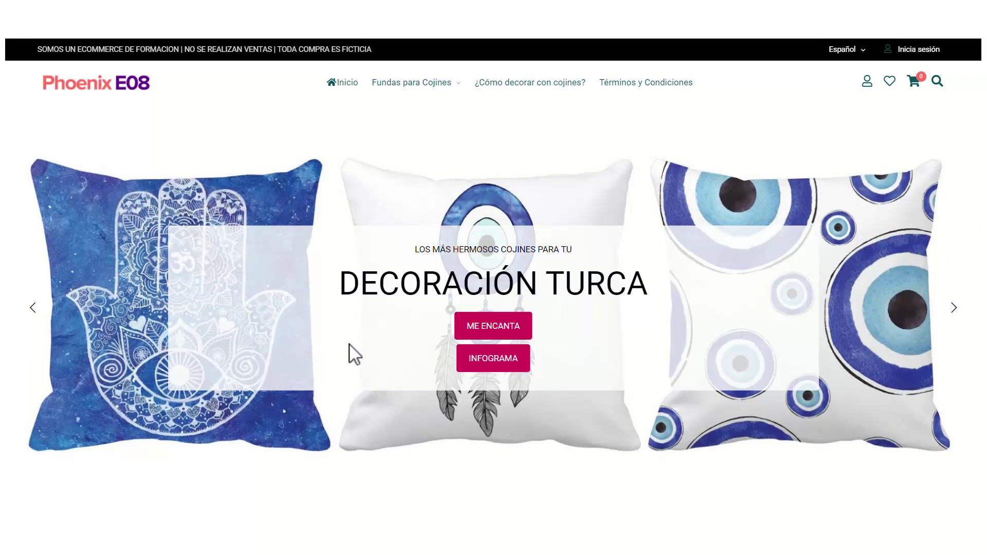
scroll(349, 355, down, 5)
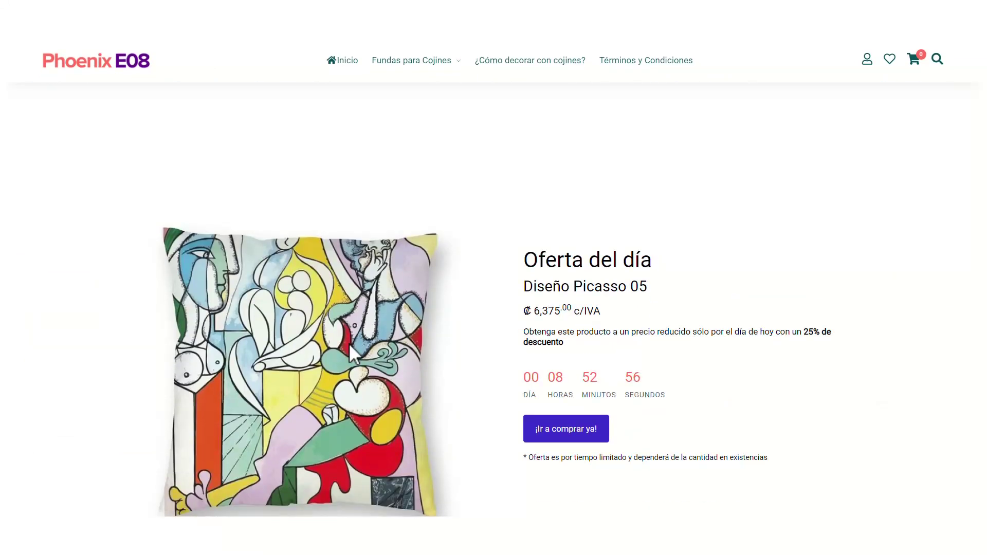
scroll(348, 344, down, 3)
scroll(349, 343, down, 5)
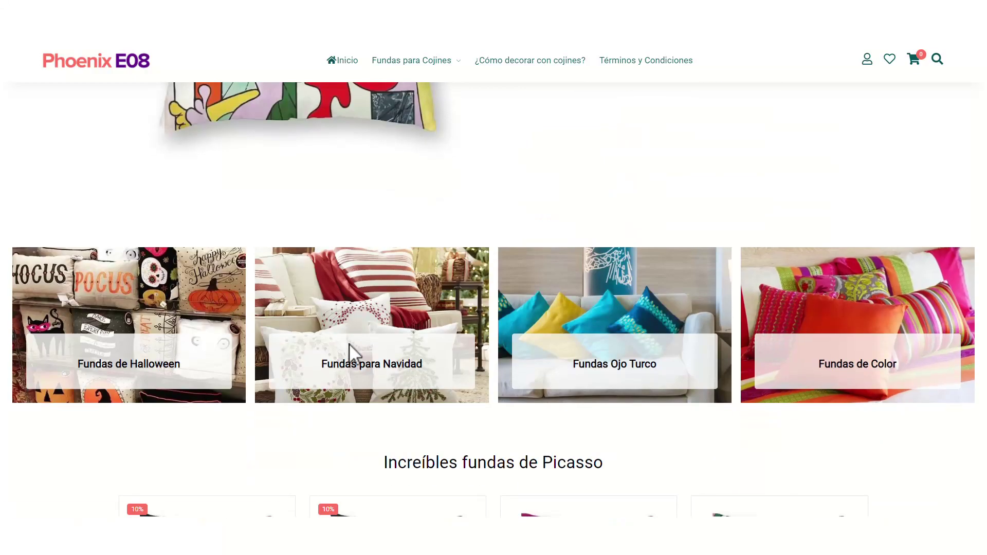
scroll(349, 343, down, 1)
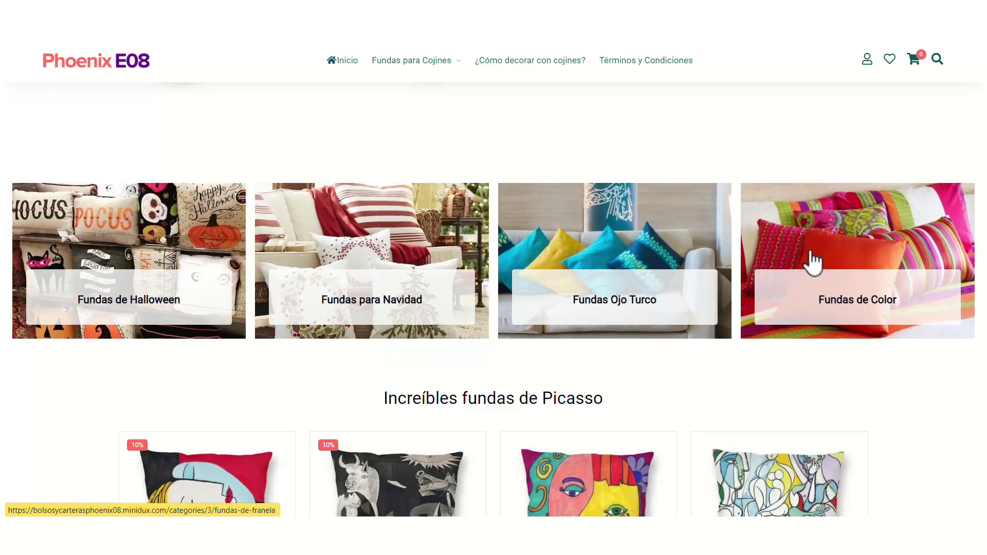
scroll(811, 262, down, 2)
scroll(811, 257, down, 2)
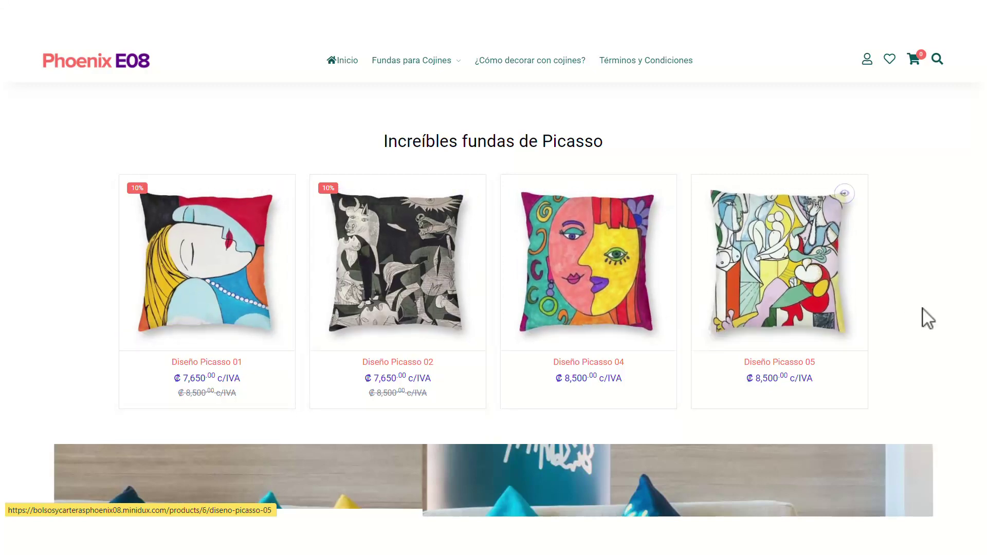
scroll(923, 309, down, 5)
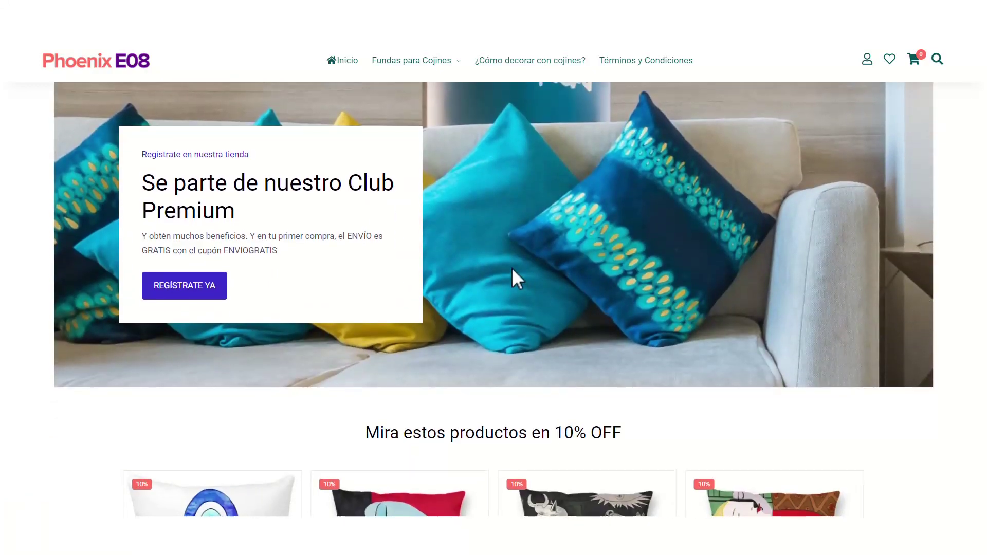
scroll(511, 267, up, 1)
scroll(511, 267, down, 8)
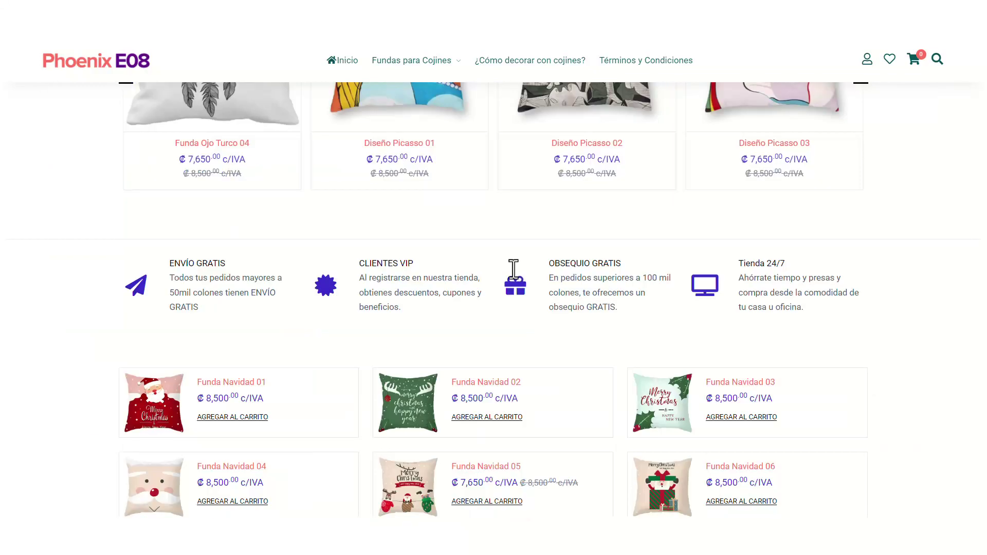
scroll(512, 267, down, 4)
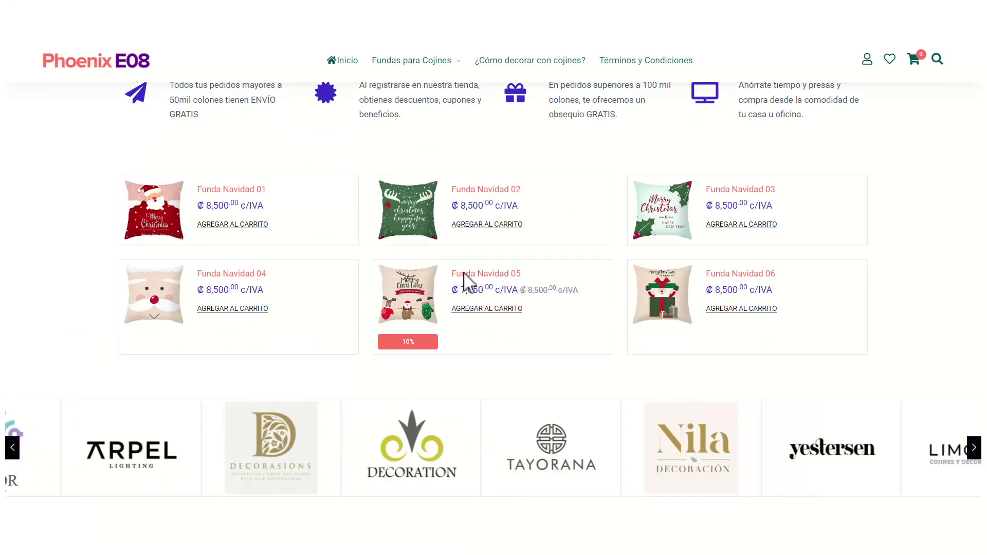
scroll(82, 311, down, 3)
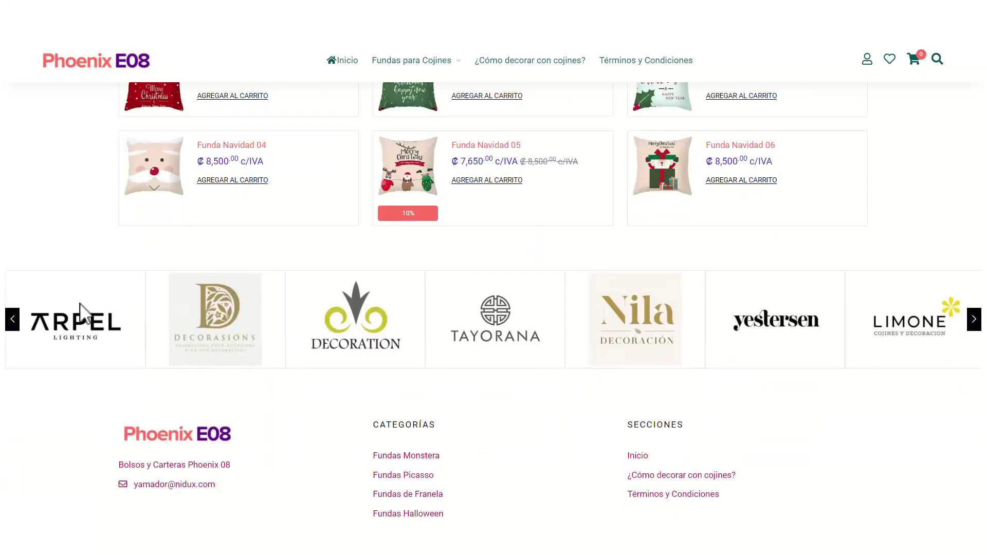
scroll(878, 343, down, 2)
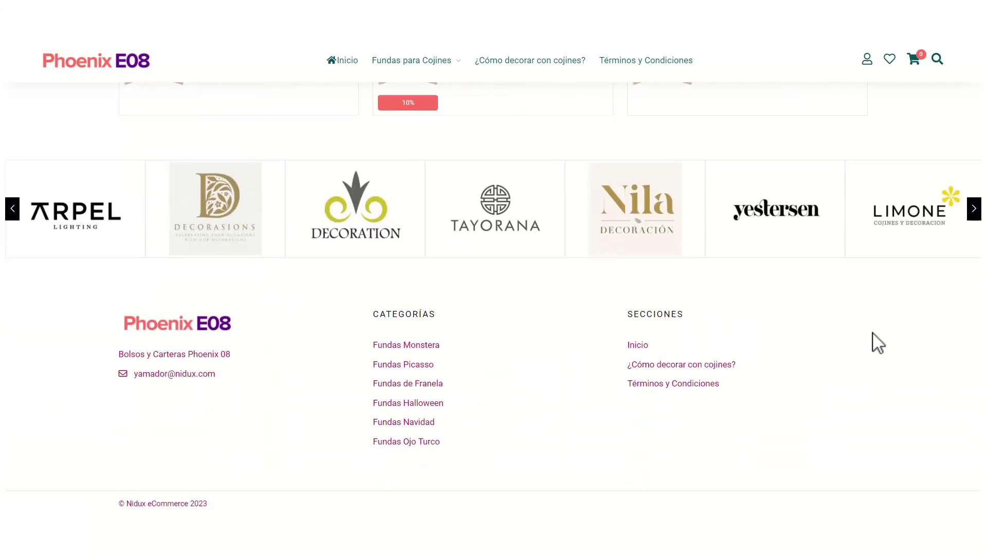
right_click(114, 394)
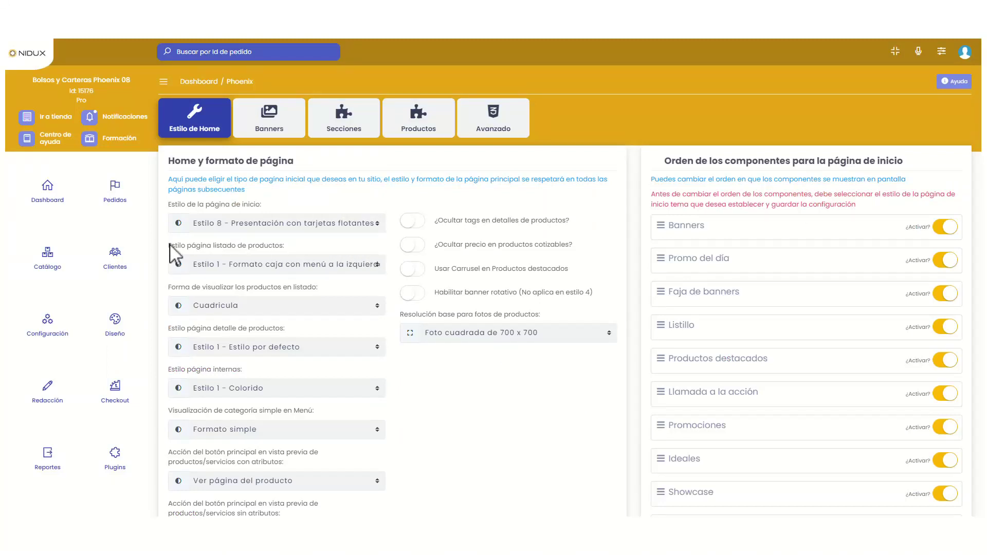
- Back in the Phoenix theme settings, review the available styles for the product listing page, keeping Estilo 1
drag(169, 245, 290, 245)
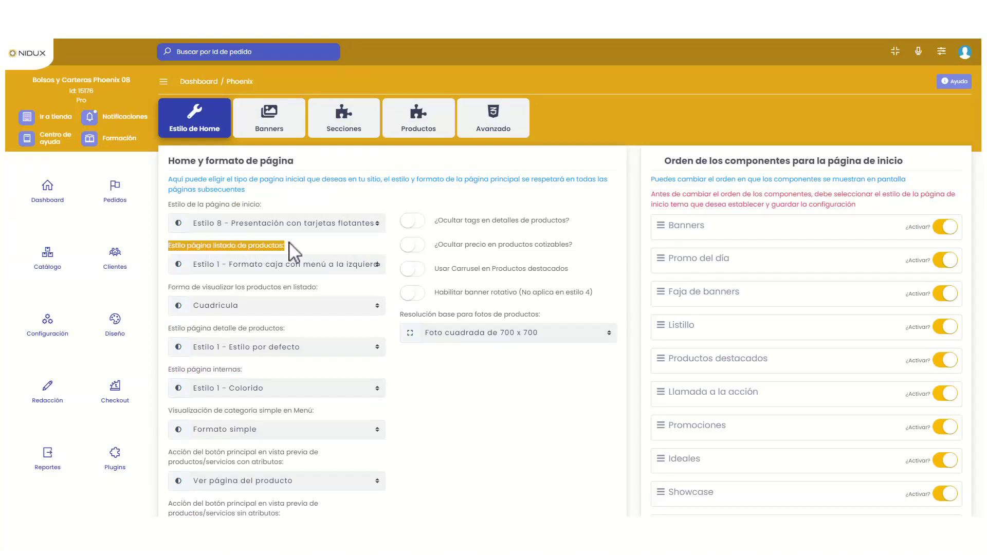
click(227, 246)
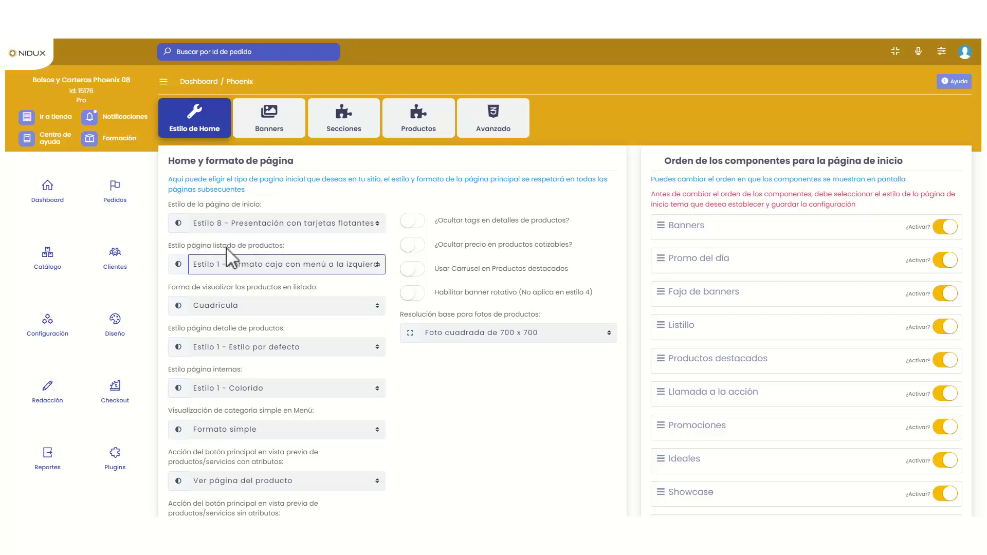
click(293, 264)
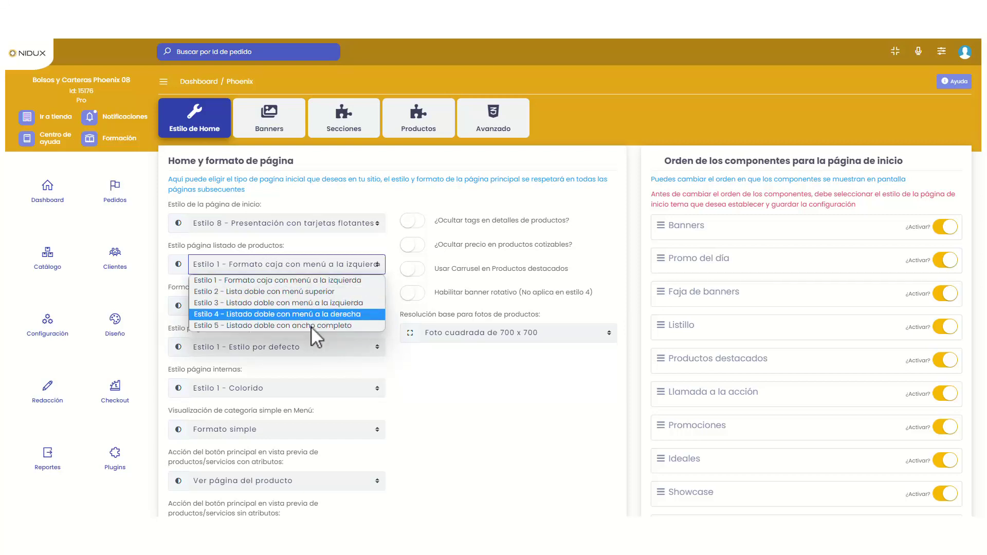
key(Up)
key(Up)
key(Up)
key(Up)
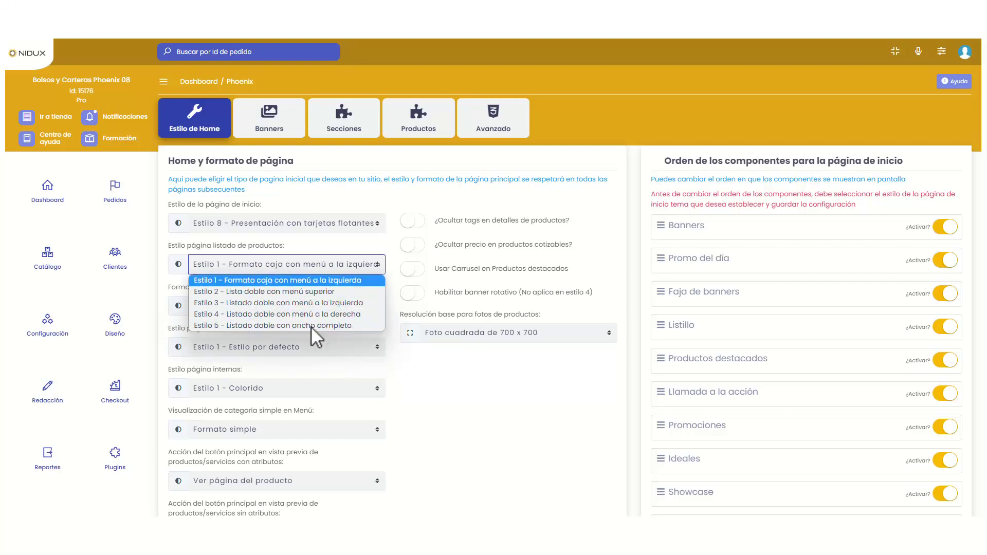
click(310, 246)
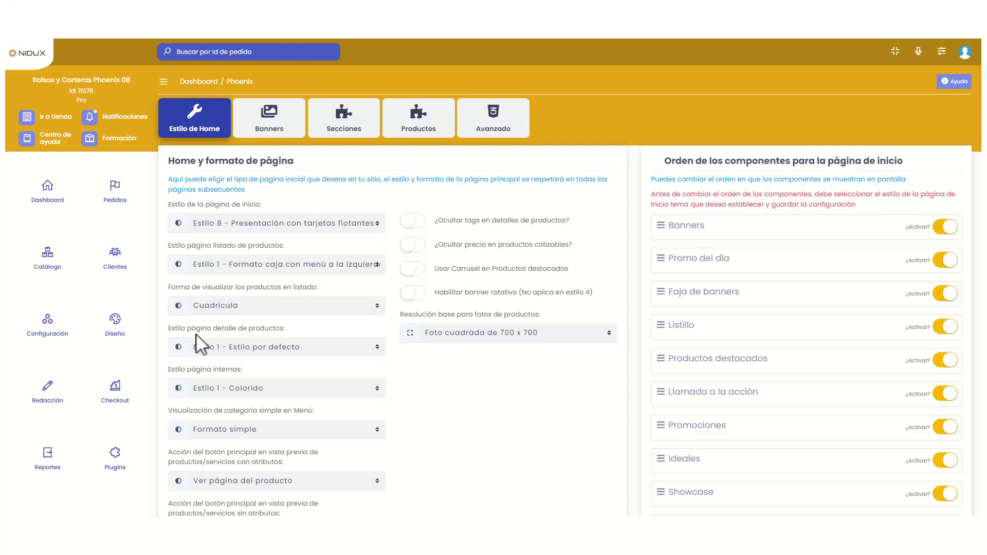
- Review the product detail page styles and the listing view options, keeping Estilo 1 - Estilo por defecto and Cuadrícula
click(221, 346)
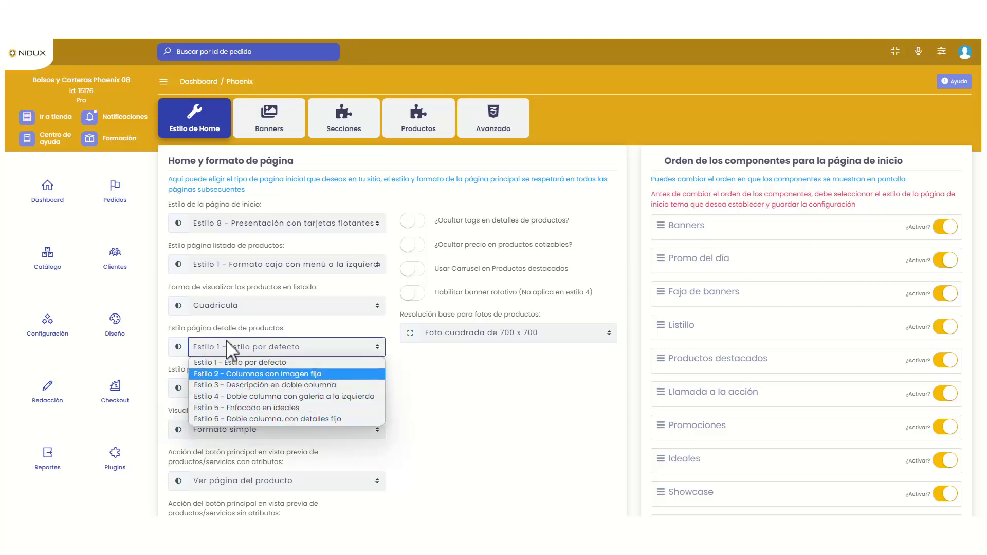
click(429, 371)
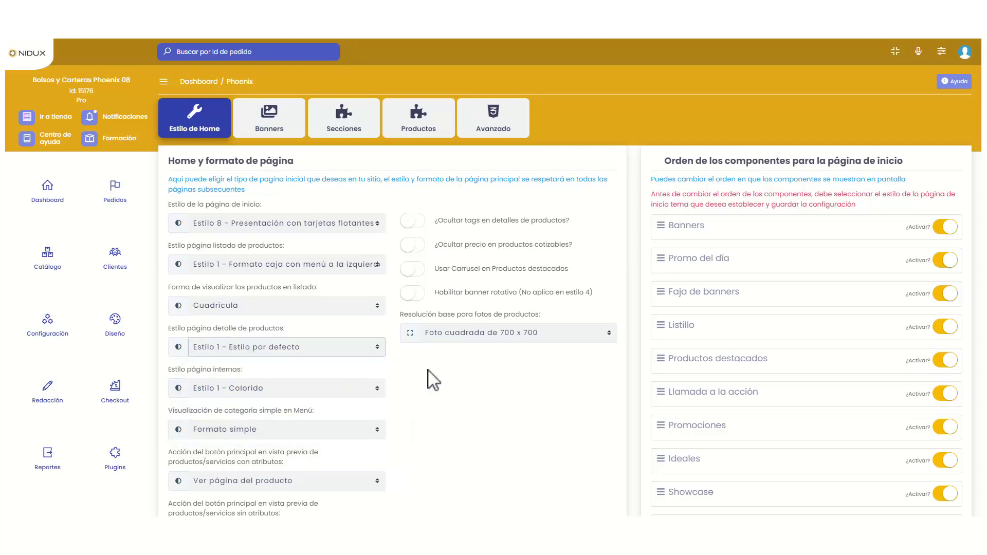
scroll(317, 372, down, 1)
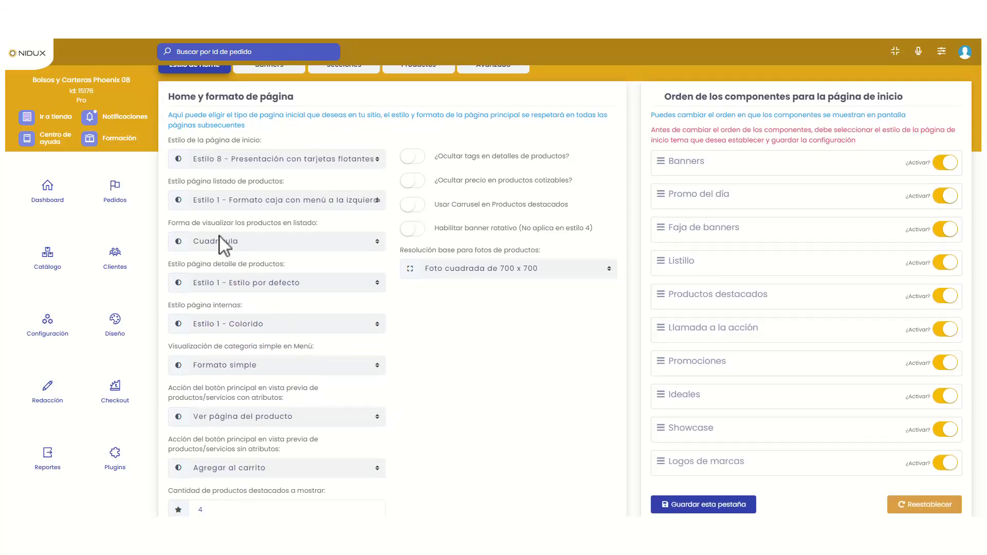
click(244, 244)
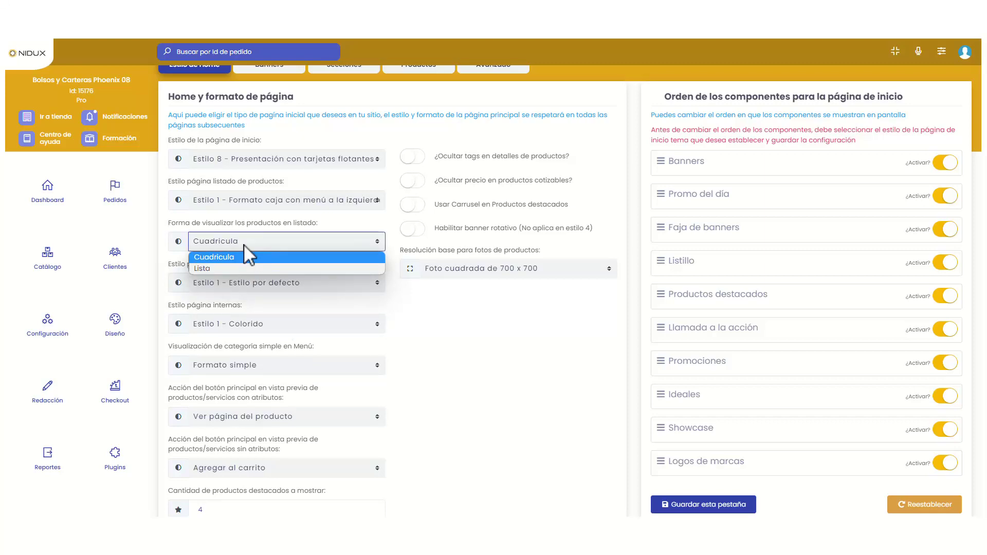
key(Down)
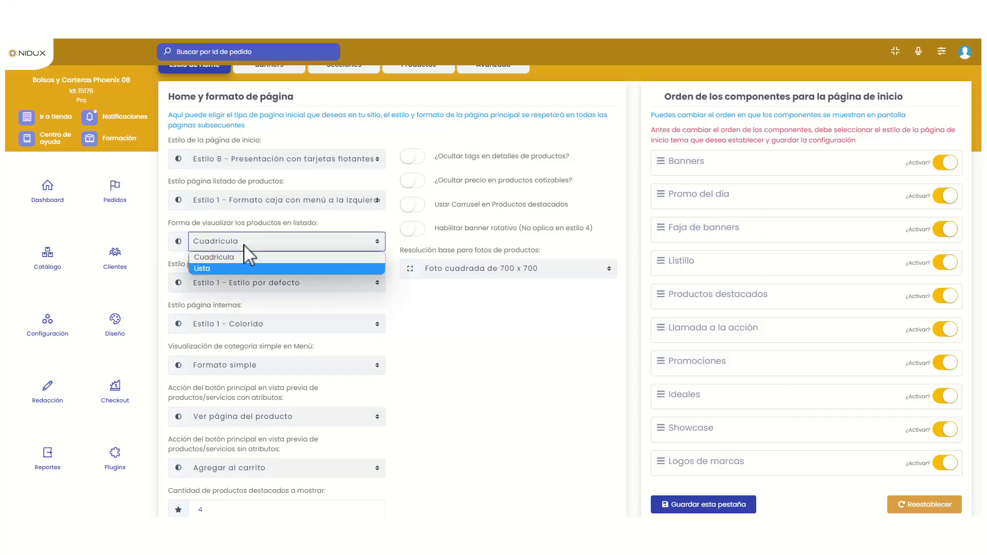
key(Up)
key(Down)
key(Up)
key(Down)
key(Up)
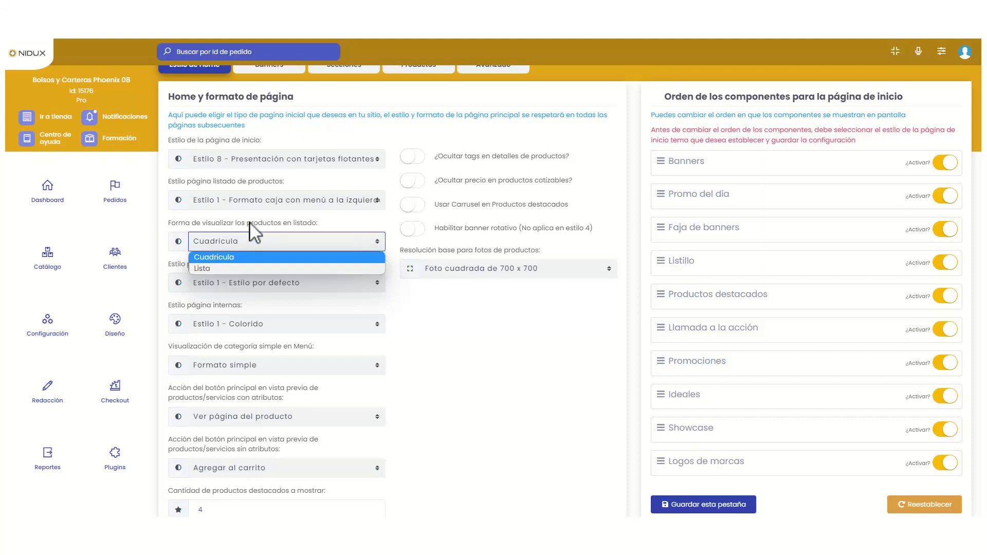
key(Return)
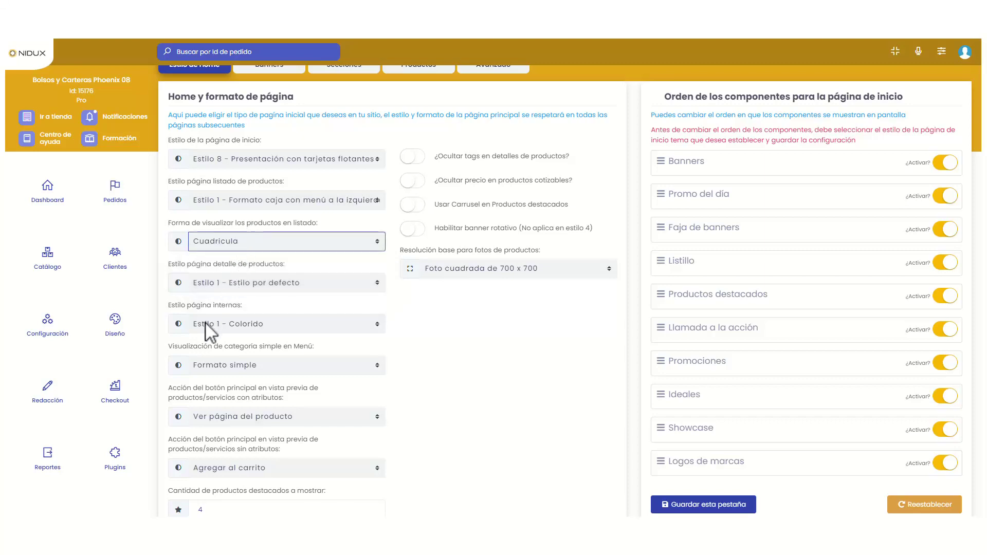
- Keep Estilo 1 - Colorido for internal pages and set the simple category display in the menu to Formato ampliado
click(240, 323)
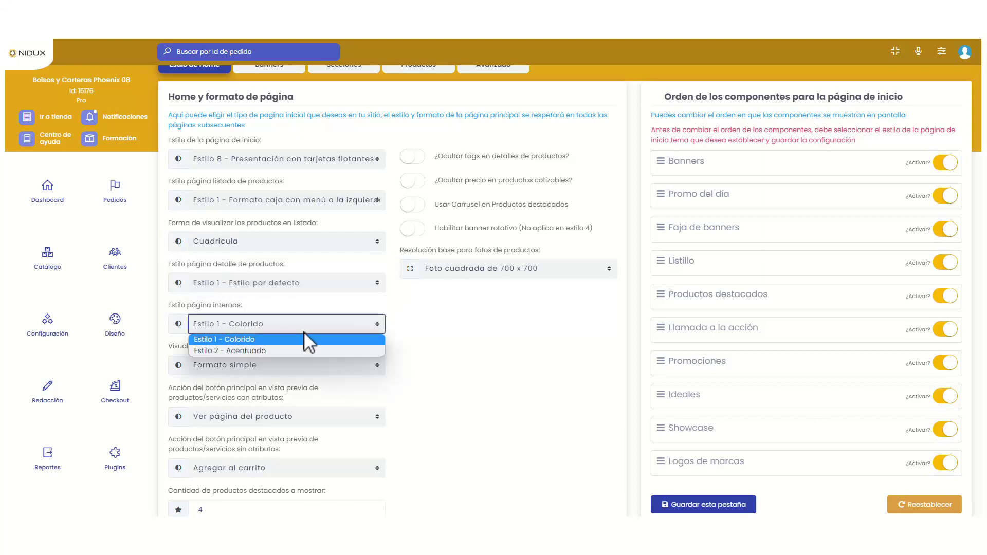
key(Return)
key(Tab)
key(Down)
- Review the main button actions for products with and without attributes, keeping Ver página del producto and Agregar al carrito
scroll(303, 331, down, 3)
click(252, 224)
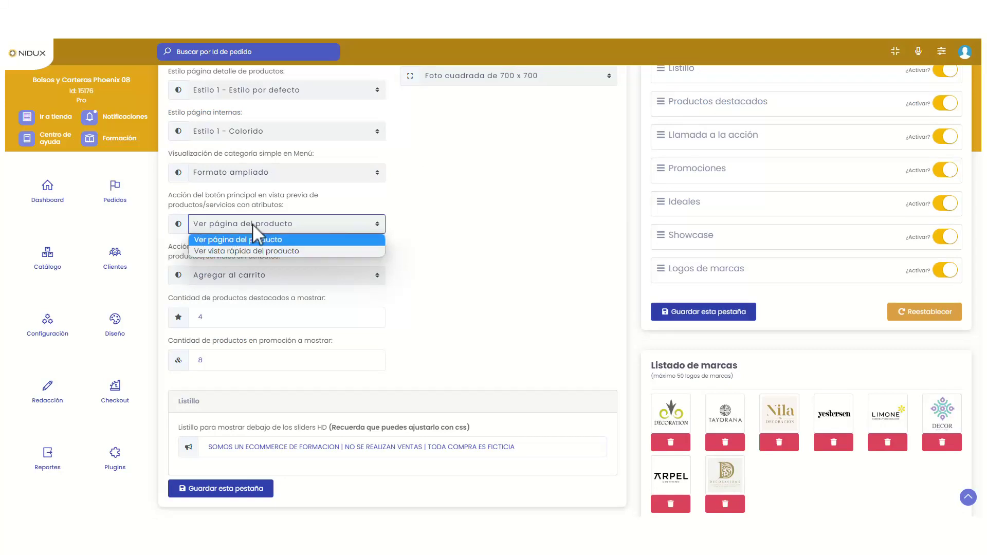
click(318, 213)
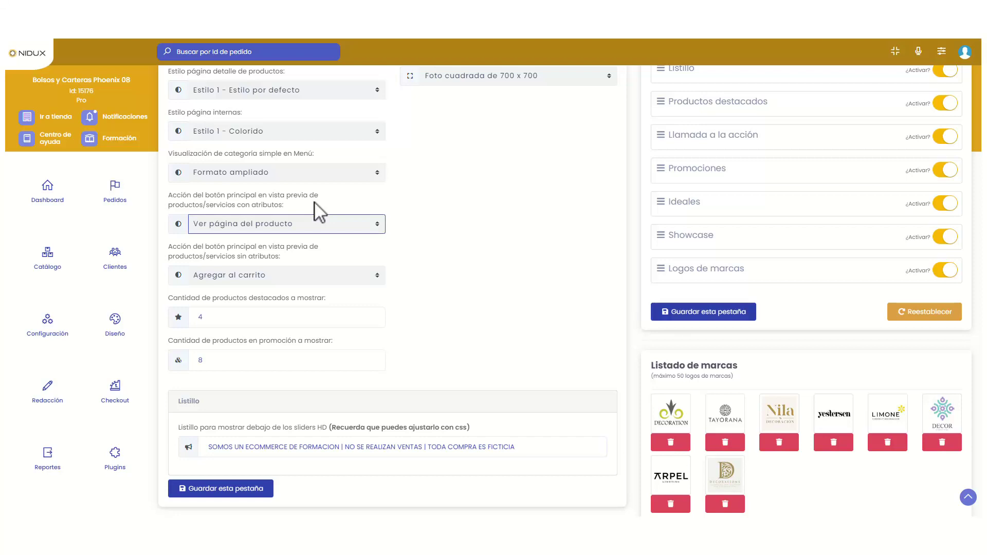
click(240, 276)
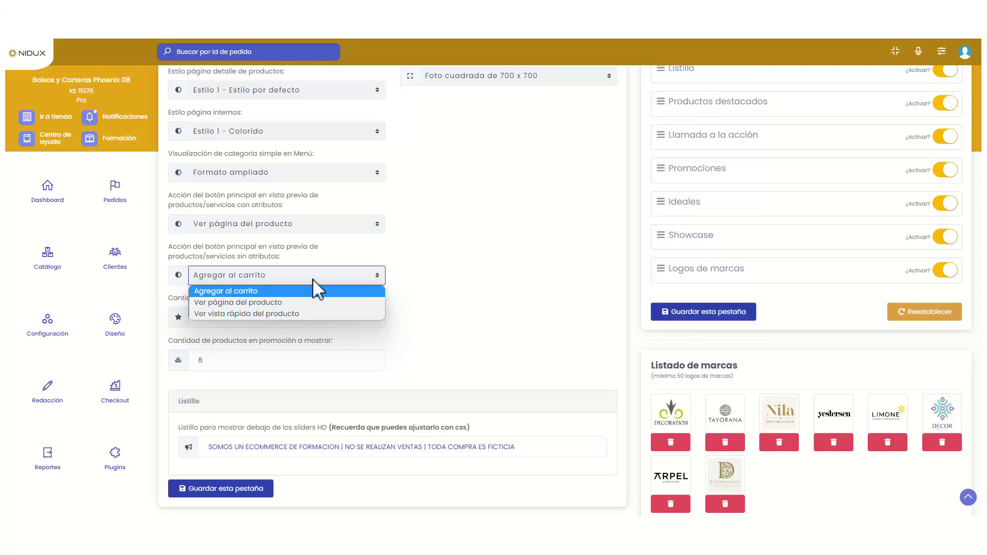
key(Down)
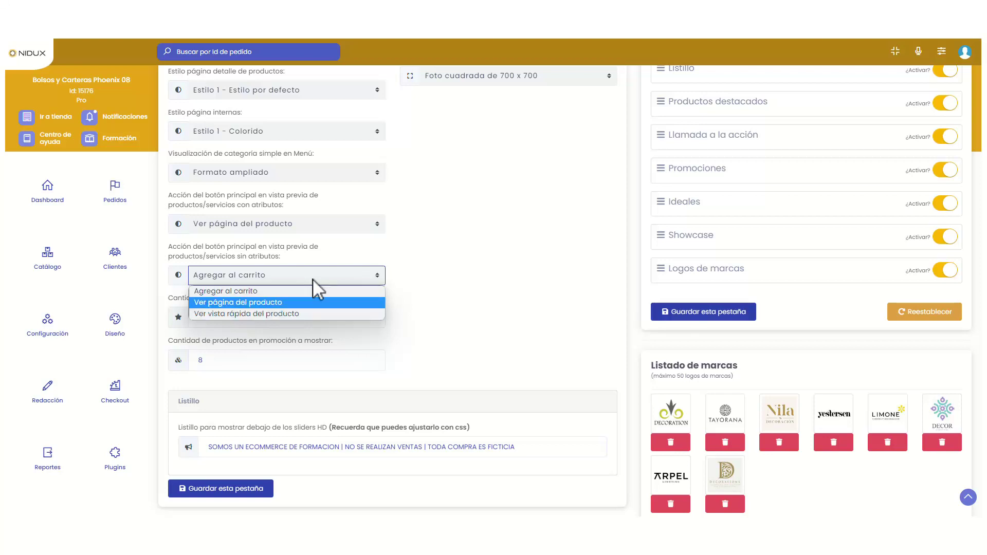
key(Down)
key(Up)
key(Escape)
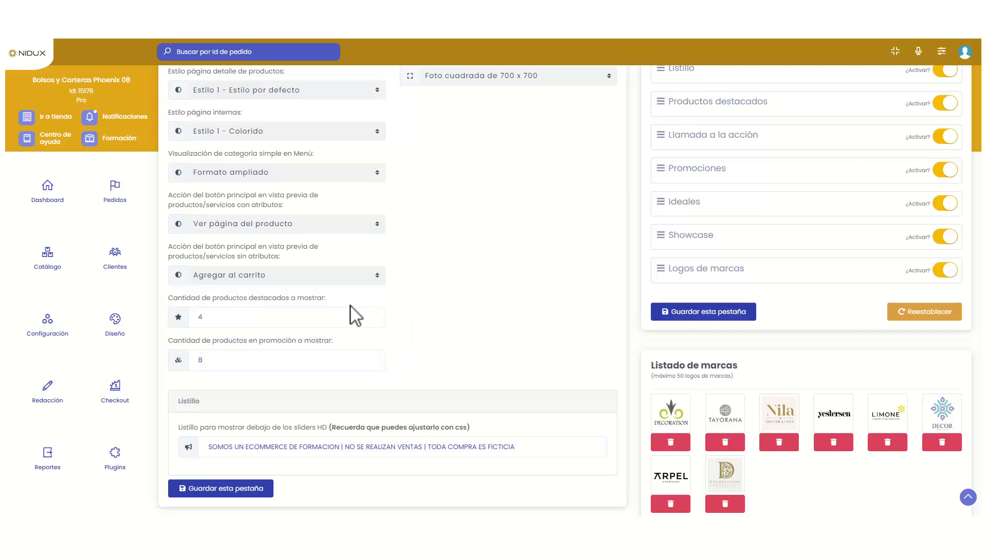
- Review the quantity settings for featured and promotional products and the Listillo text without editing them
drag(291, 316, 160, 315)
double_click(213, 361)
scroll(383, 339, down, 1)
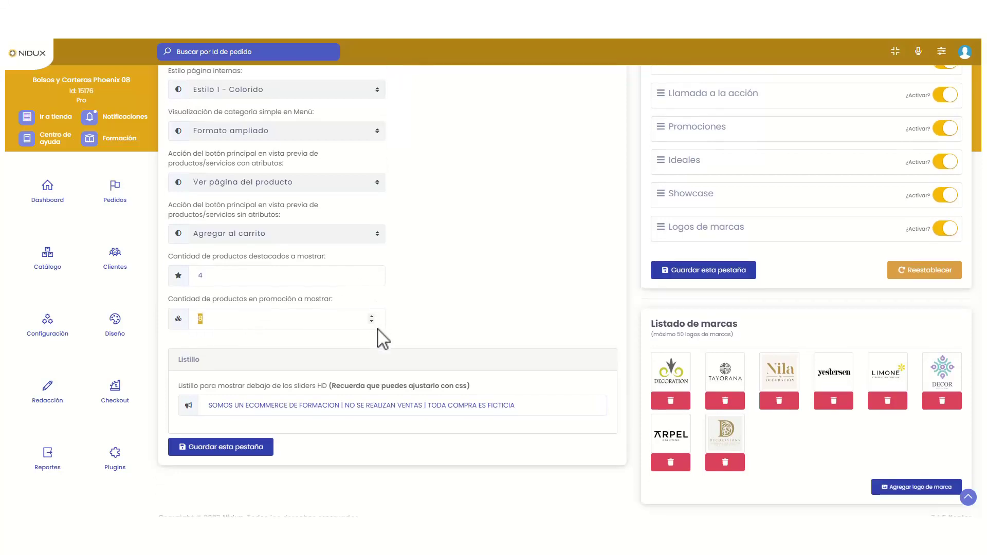
drag(207, 348, 173, 348)
- Try the options for hiding tags, hiding prices on quotable products and using a featured products carousel, leaving all three off
scroll(174, 357, up, 6)
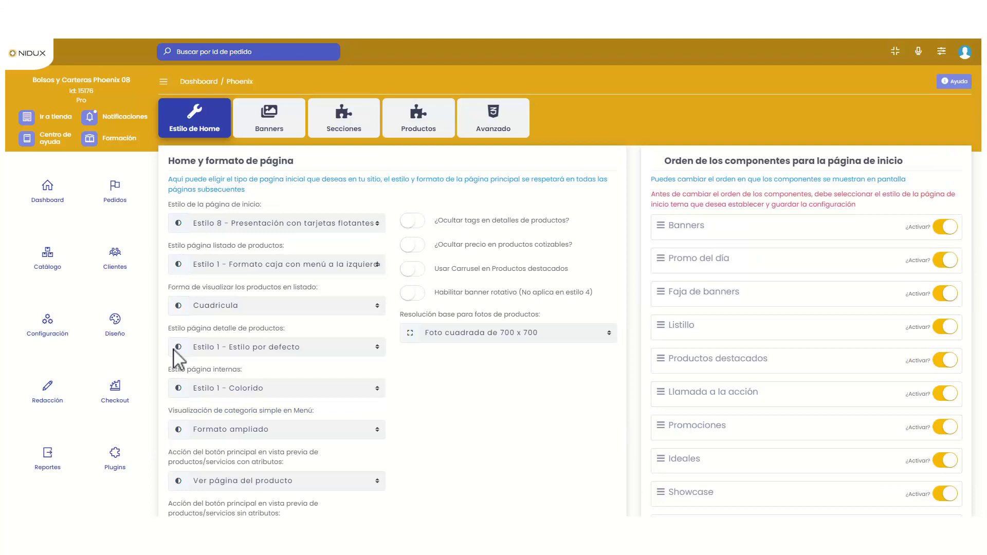
click(416, 225)
click(417, 225)
click(415, 247)
click(414, 247)
click(413, 268)
- Enable the rotating banner and set the rotation time between banners to 5 Segundos
click(412, 293)
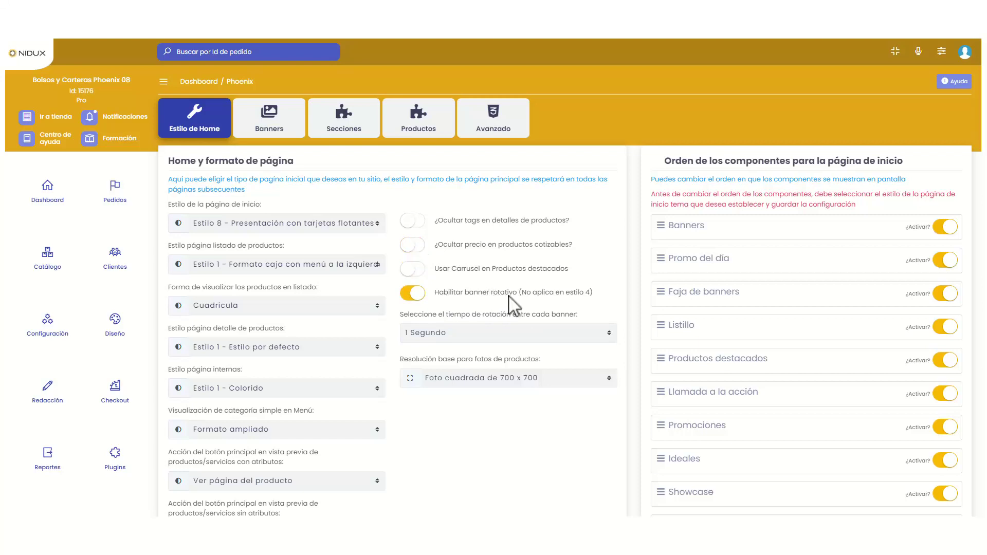
click(412, 294)
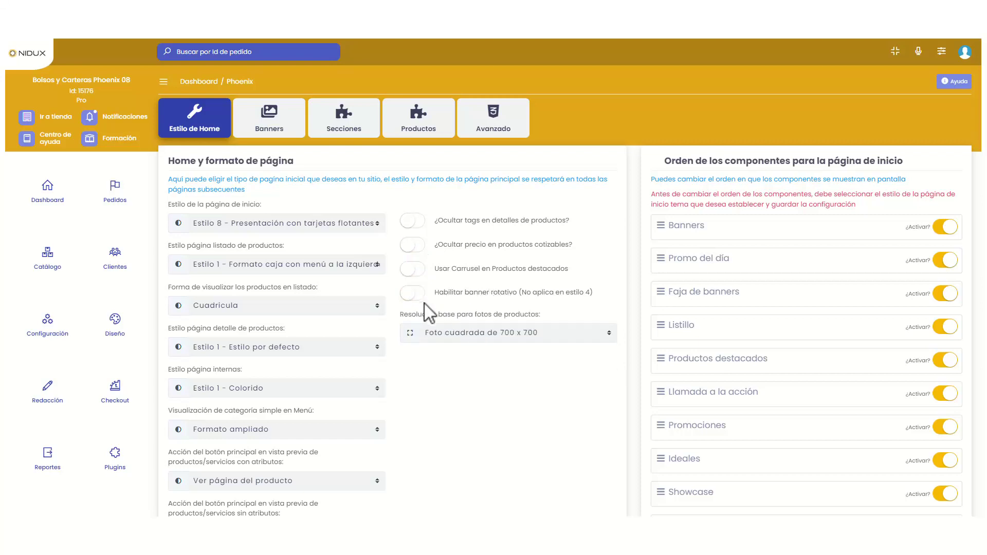
click(474, 333)
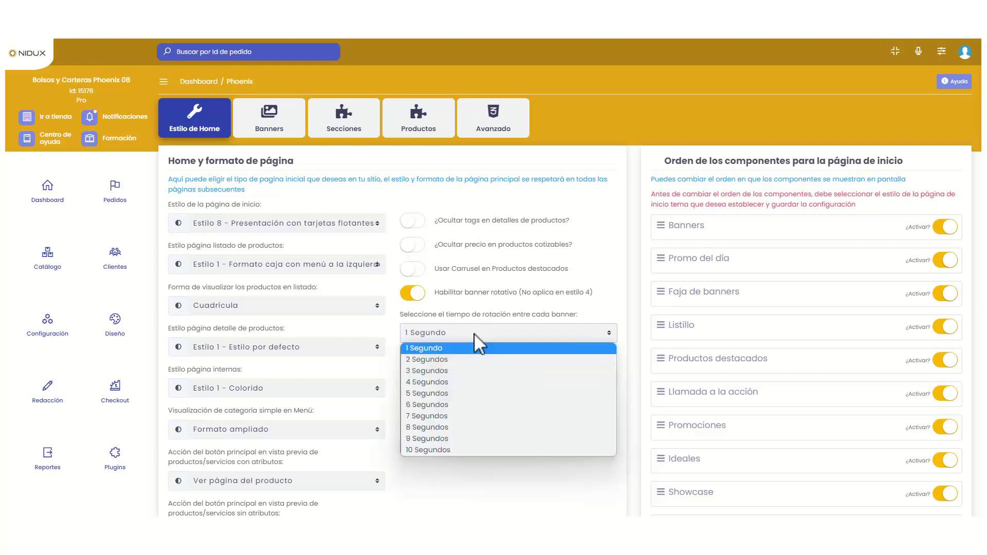
click(470, 394)
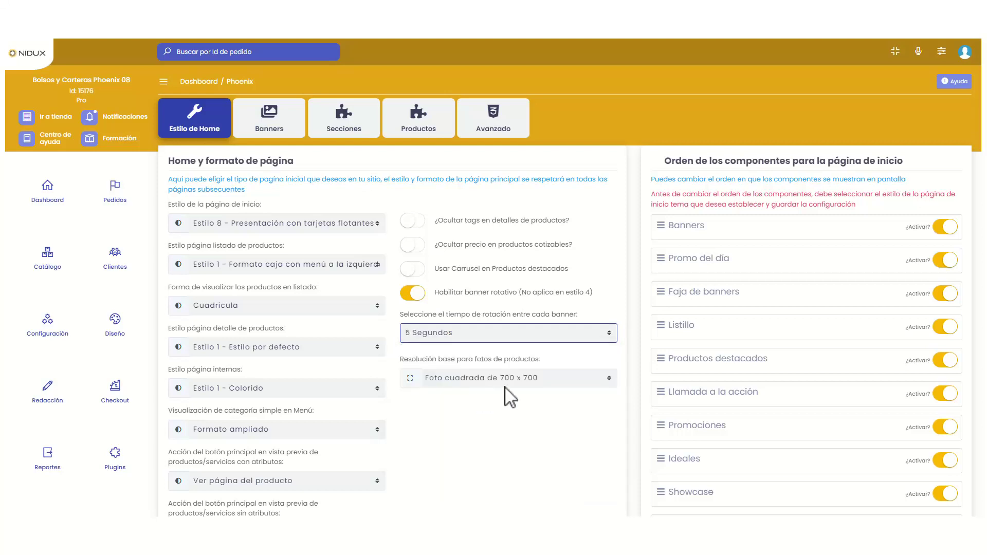
- Review the base resolution choices for product photos, keeping Foto cuadrada de 700 x 700
click(535, 380)
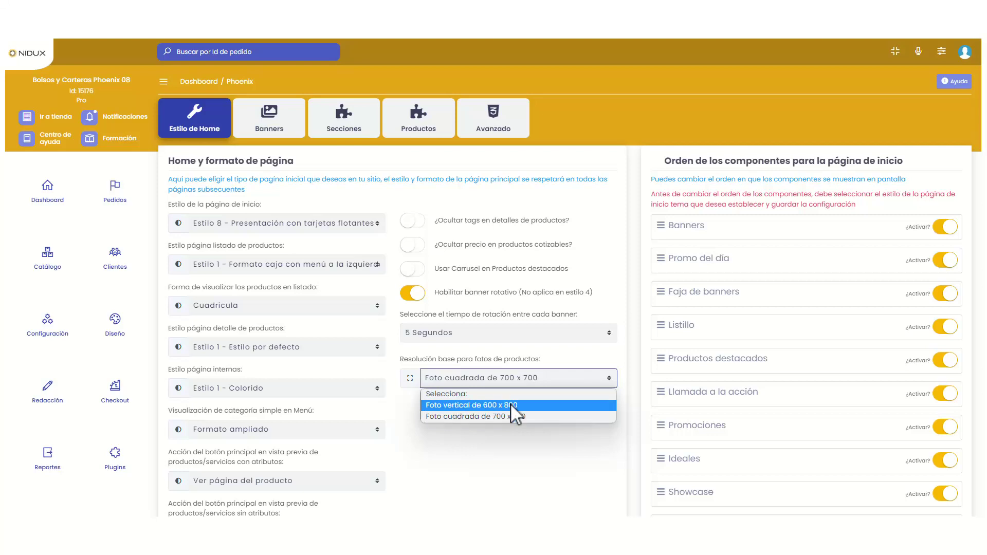
scroll(511, 403, down, 2)
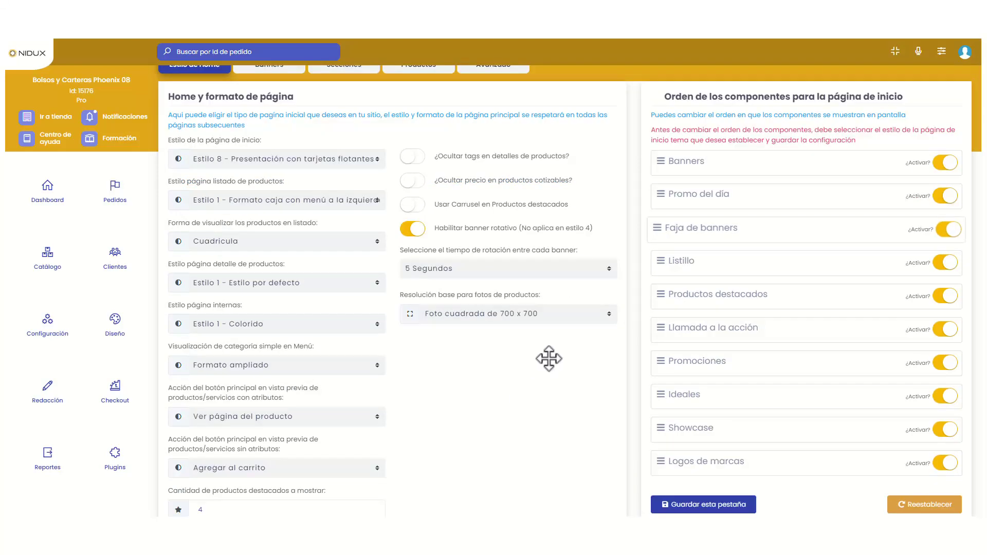
scroll(551, 356, up, 2)
- Move the Faja de banners component below Promociones in the home page component order
drag(654, 234, 701, 226)
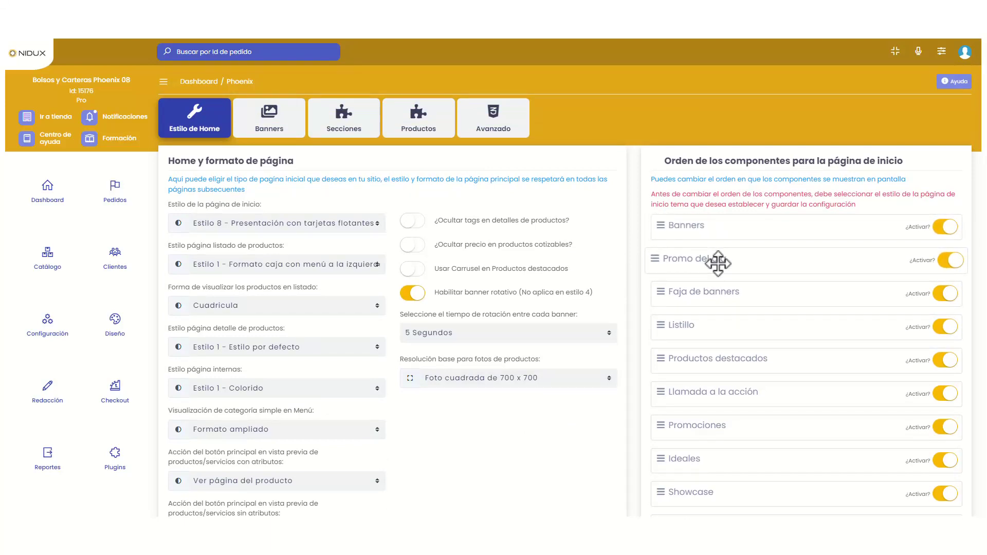
drag(718, 260, 712, 257)
drag(672, 287, 660, 424)
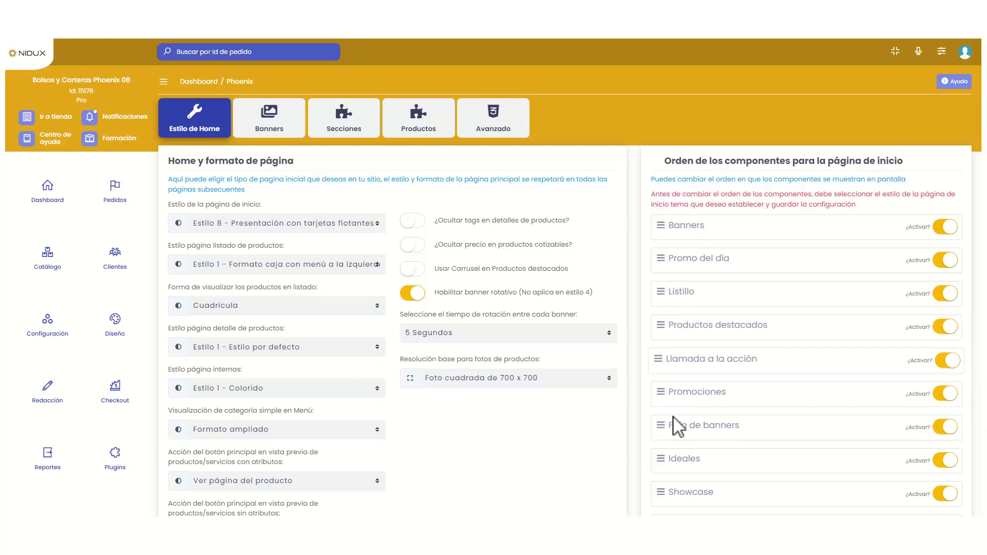
- Deactivate the Llamada a la acción, Promociones and Productos destacados components of the home page
scroll(692, 408, down, 1)
click(945, 296)
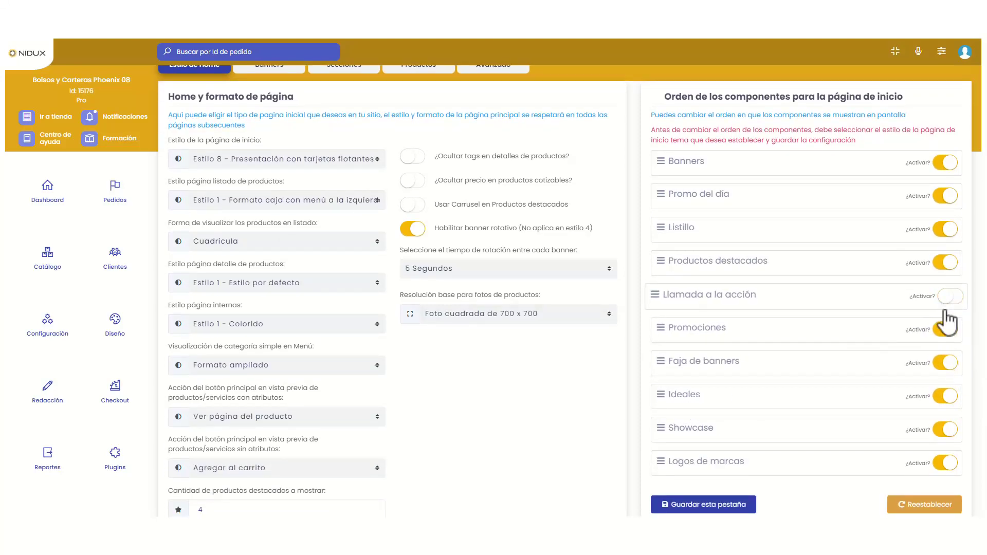
drag(946, 330, 947, 331)
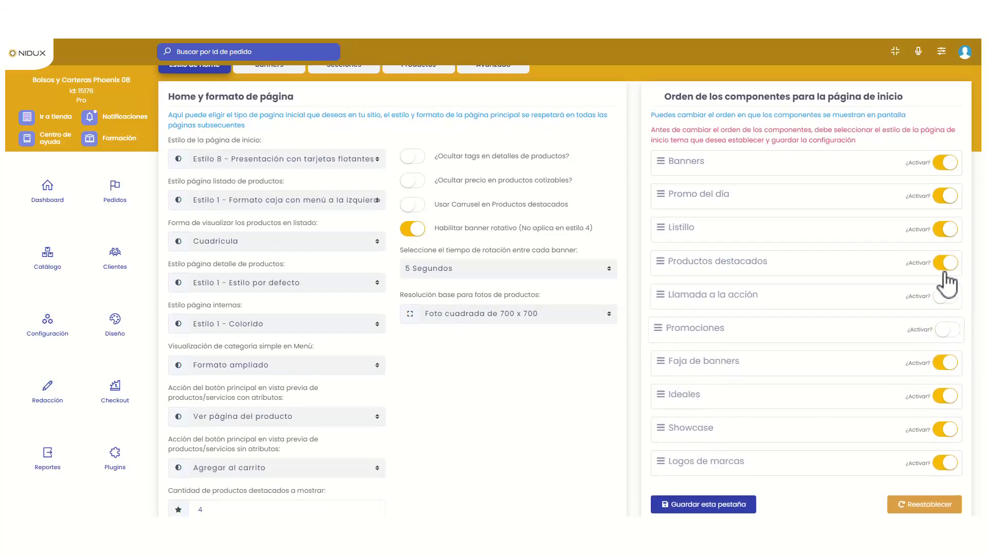
click(945, 263)
drag(737, 398, 723, 405)
- Reactivate the Promociones, Llamada a la acción and Productos destacados components of the home page
scroll(723, 405, down, 5)
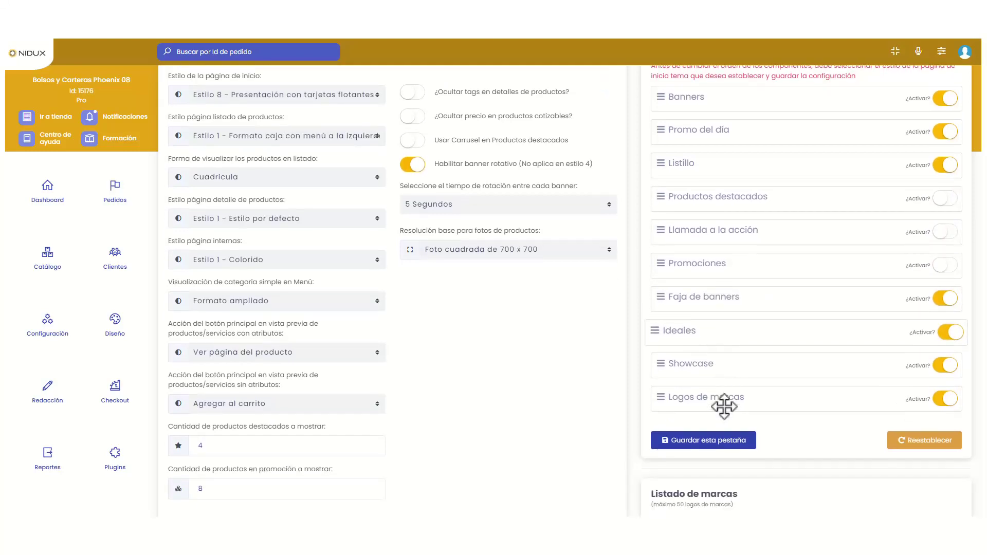
scroll(724, 411, up, 4)
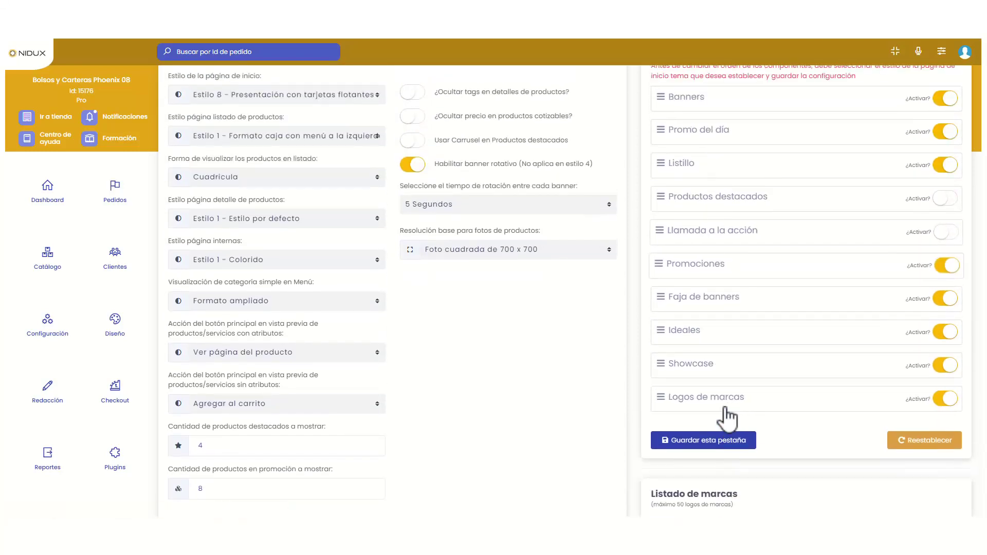
click(944, 265)
- Examine the brand logos in the Listado de marcas section and the options for removing or adding one
scroll(815, 238, down, 3)
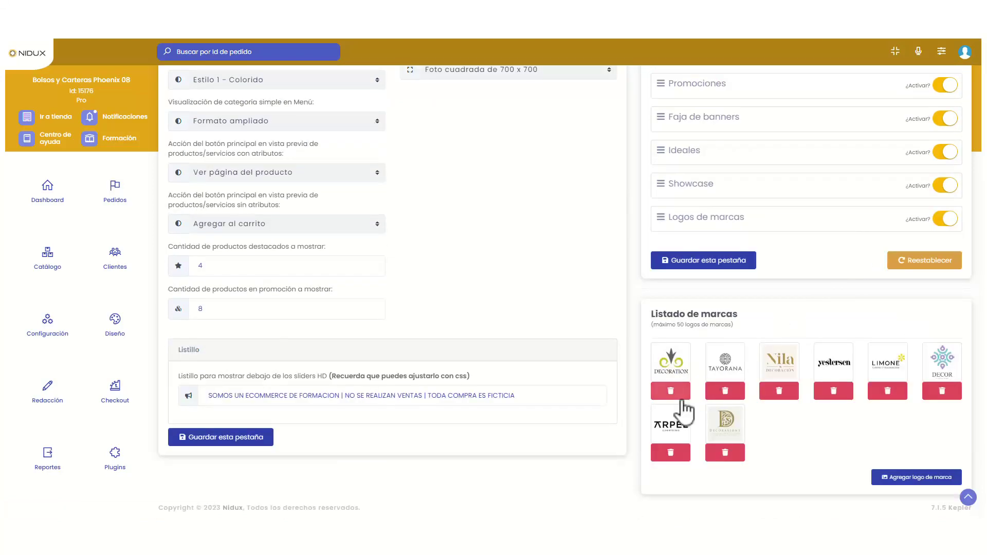
scroll(685, 404, up, 6)
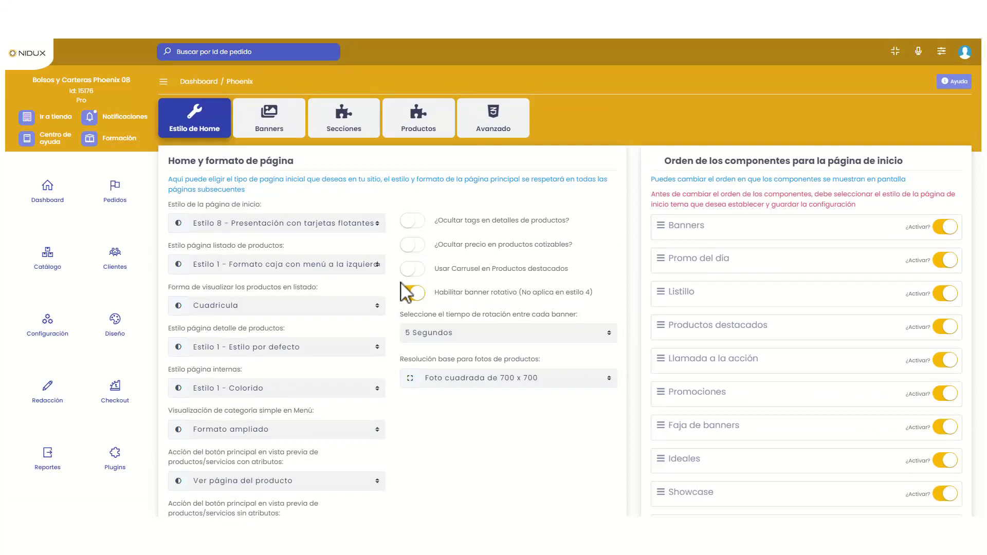
- Open the theme's Banners settings and examine the image, overlay, text and button fields of the high-quality and mobile banners
click(286, 135)
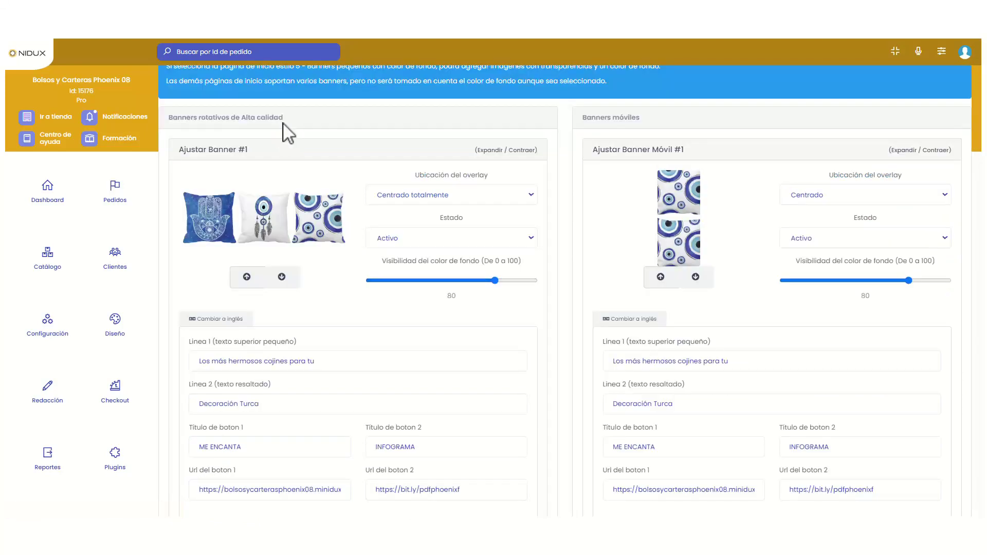
scroll(288, 134, up, 2)
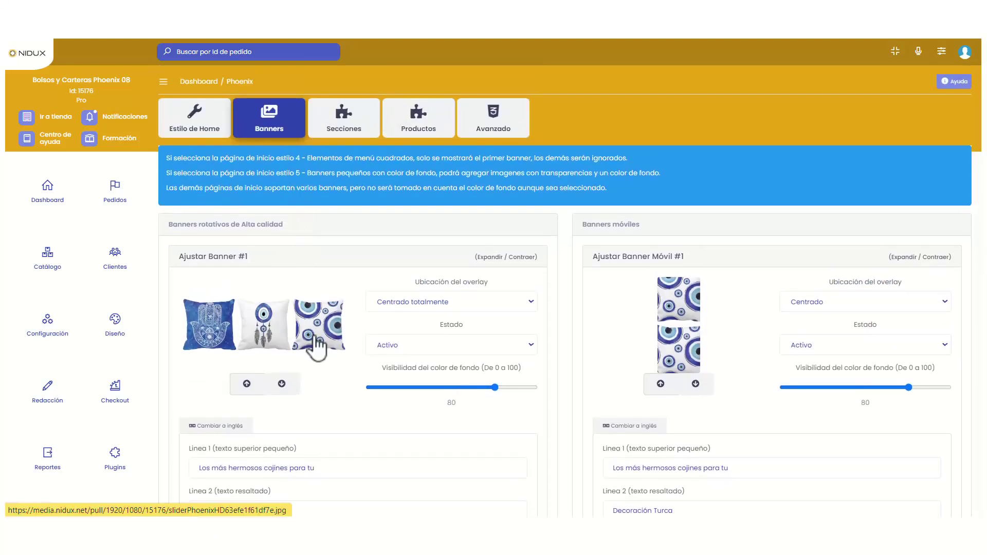
scroll(317, 346, down, 3)
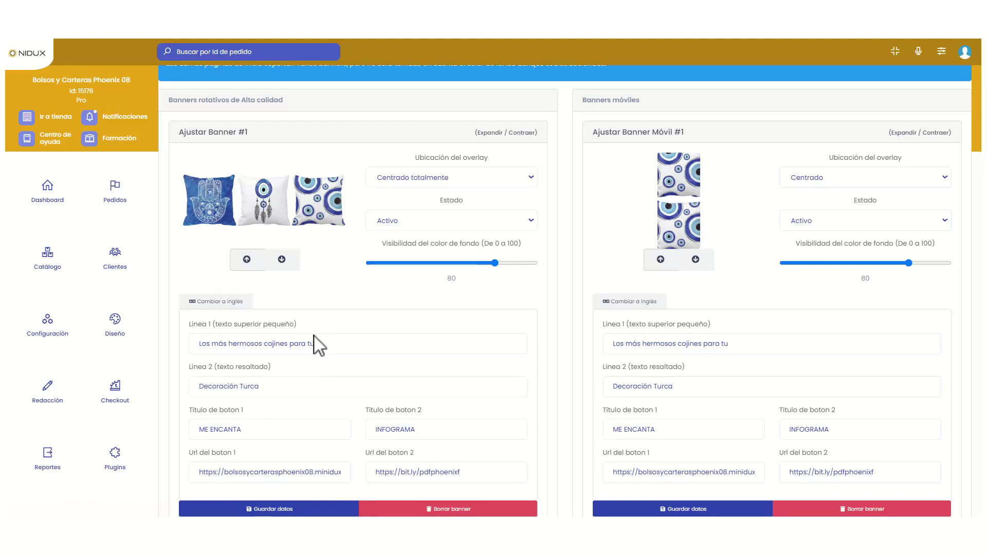
scroll(317, 346, up, 1)
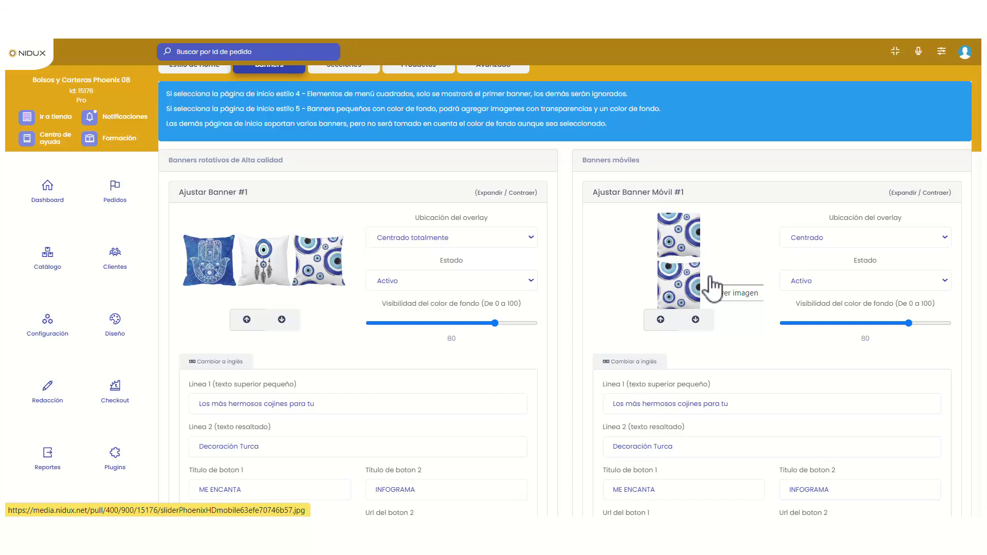
scroll(711, 287, down, 2)
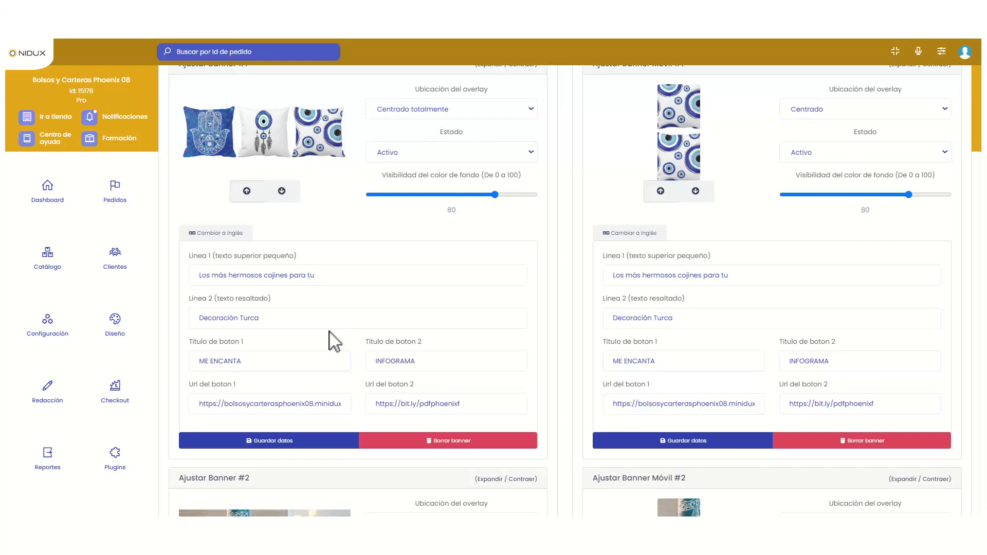
scroll(329, 332, down, 8)
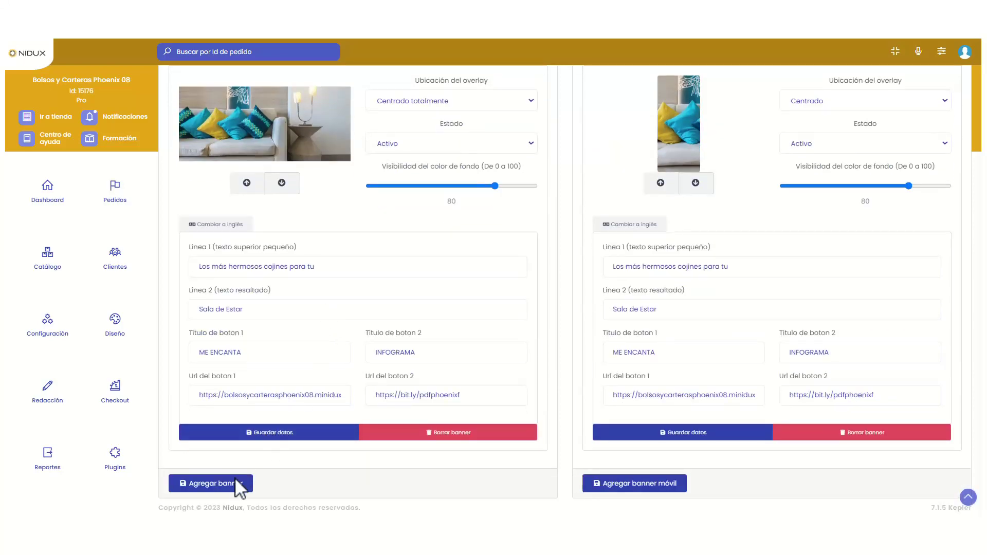
- Open the form for adding a high-quality banner image, check the supported dimensions for Estilo 8 and close it
click(233, 484)
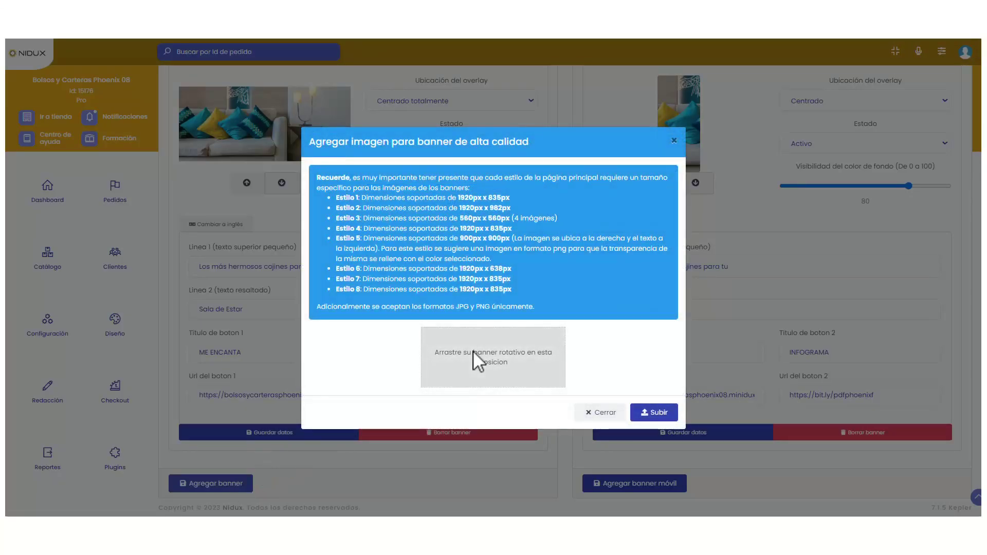
drag(336, 289, 506, 294)
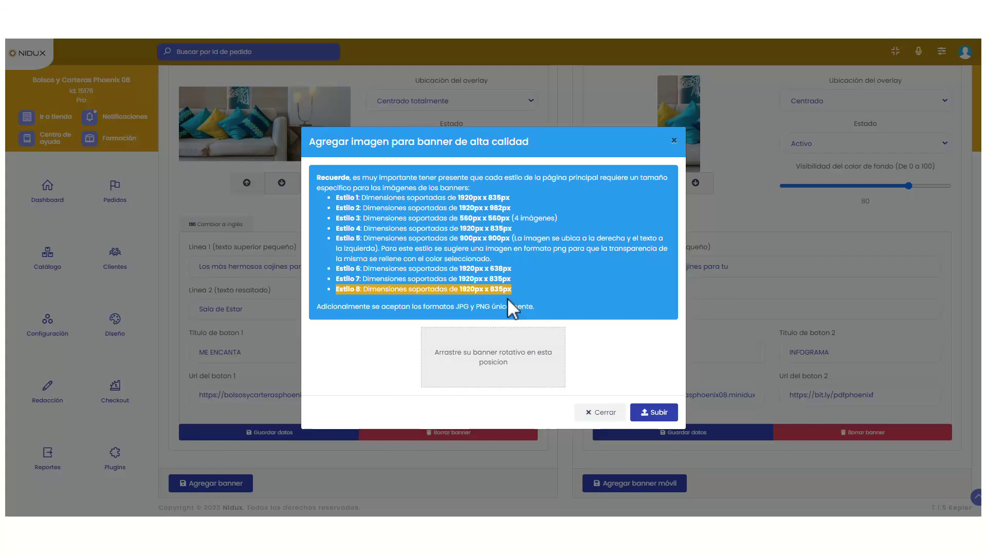
click(592, 412)
- Open the form for adding a mobile banner image, read its size and format requirements for each style and close it
scroll(697, 344, up, 2)
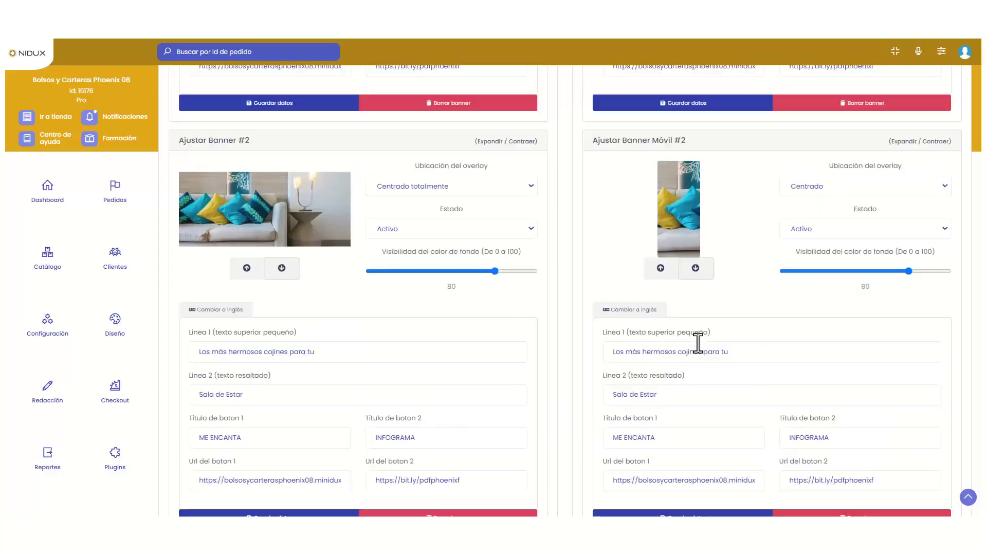
scroll(696, 352, up, 2)
scroll(678, 434, down, 4)
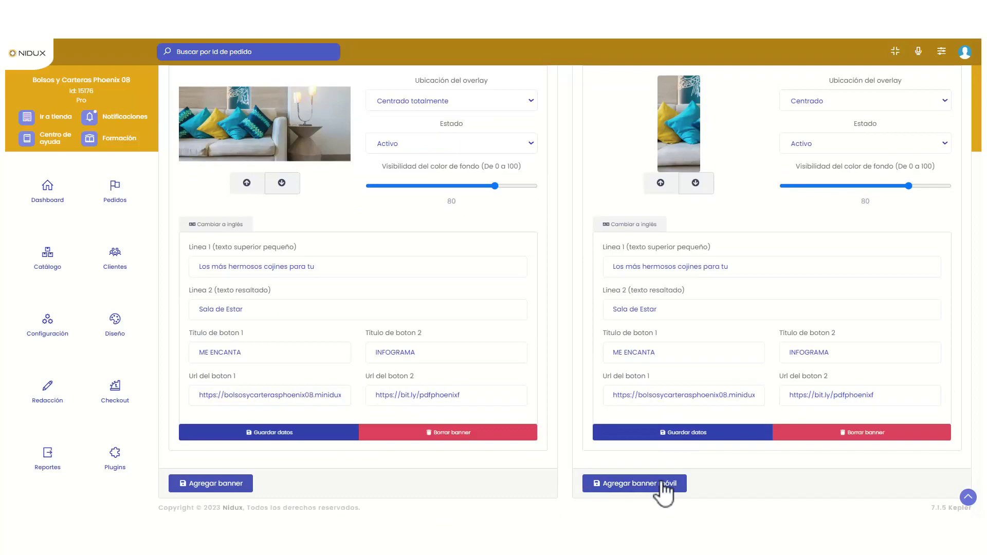
click(663, 486)
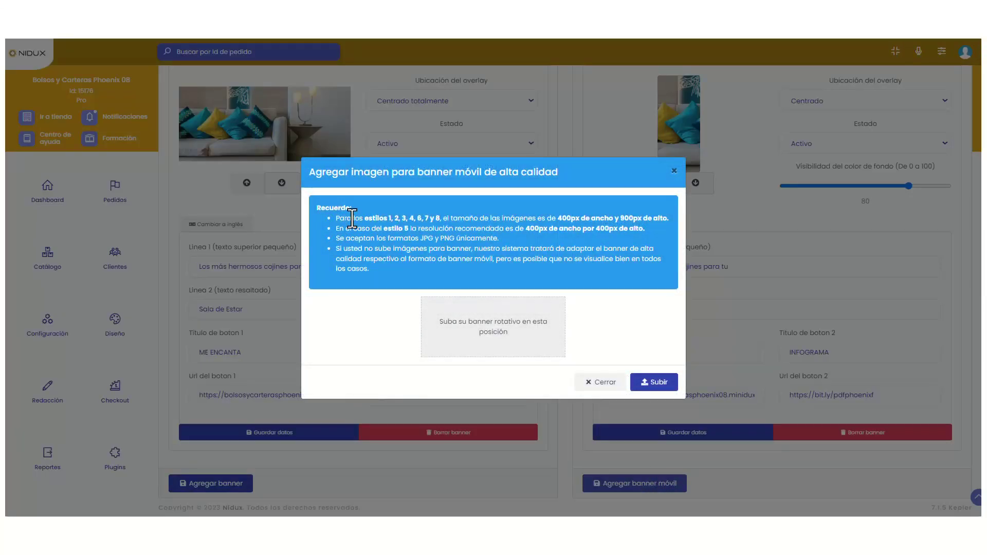
drag(351, 218, 447, 220)
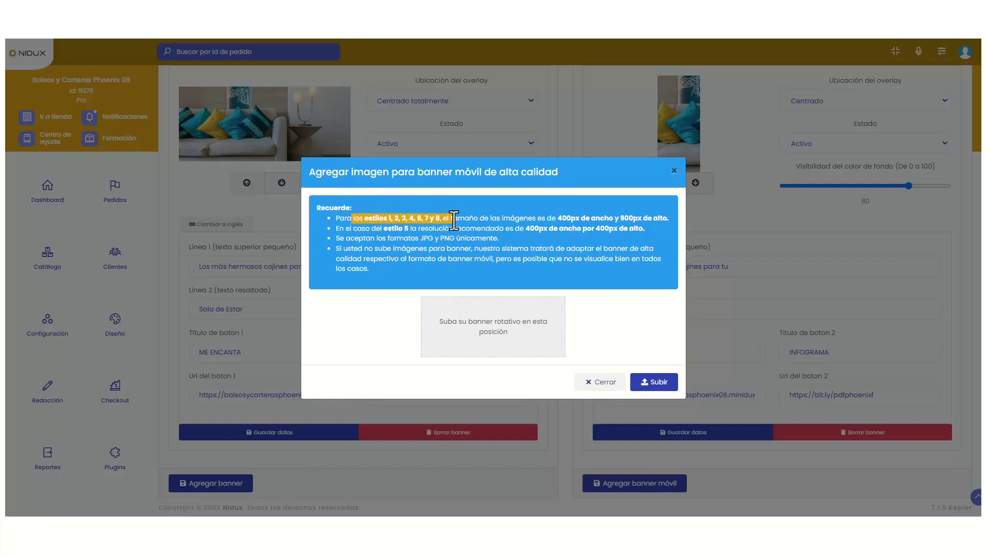
drag(389, 237, 452, 237)
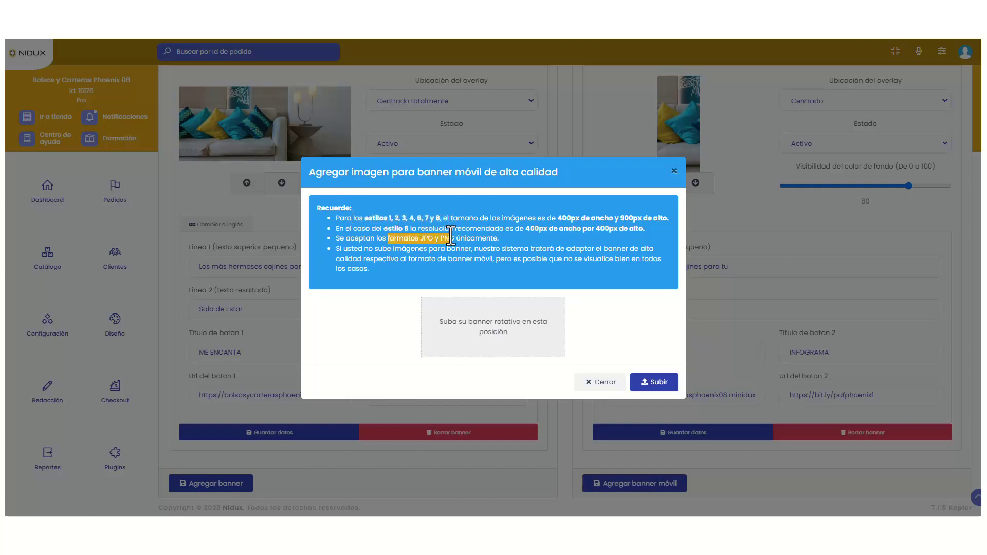
click(614, 388)
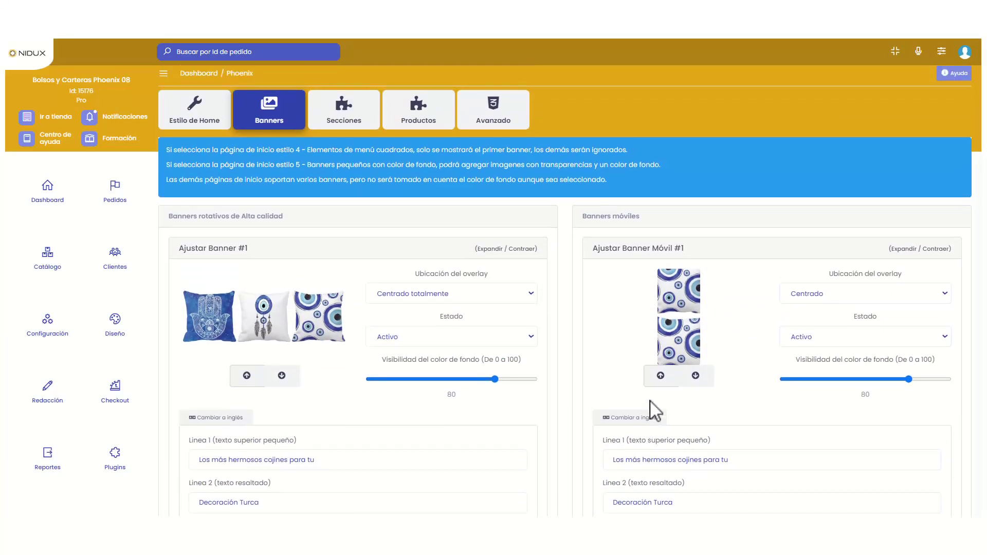
- Open the theme's Secciones settings and examine the Ideales and Llamada a la acción fields, including image and English text
click(350, 116)
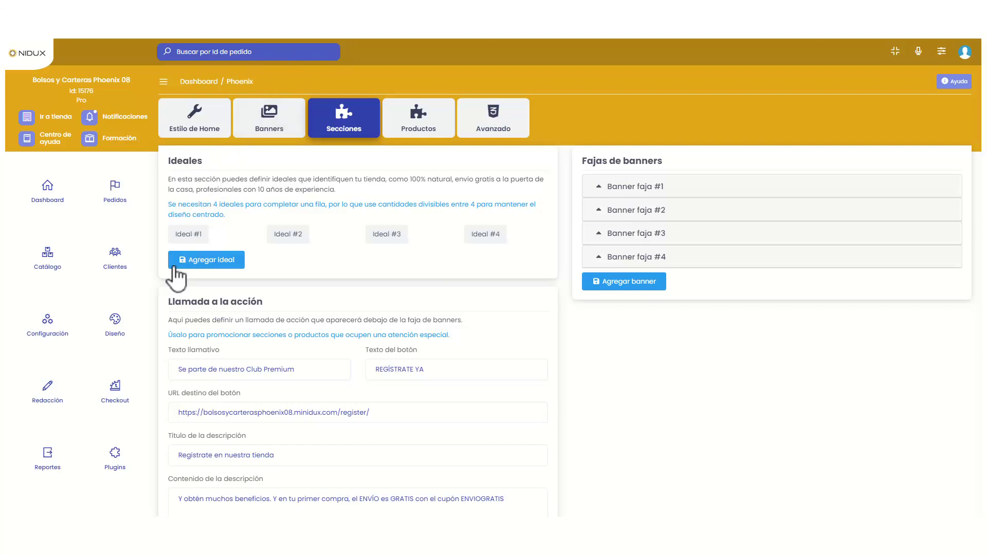
scroll(175, 277, down, 3)
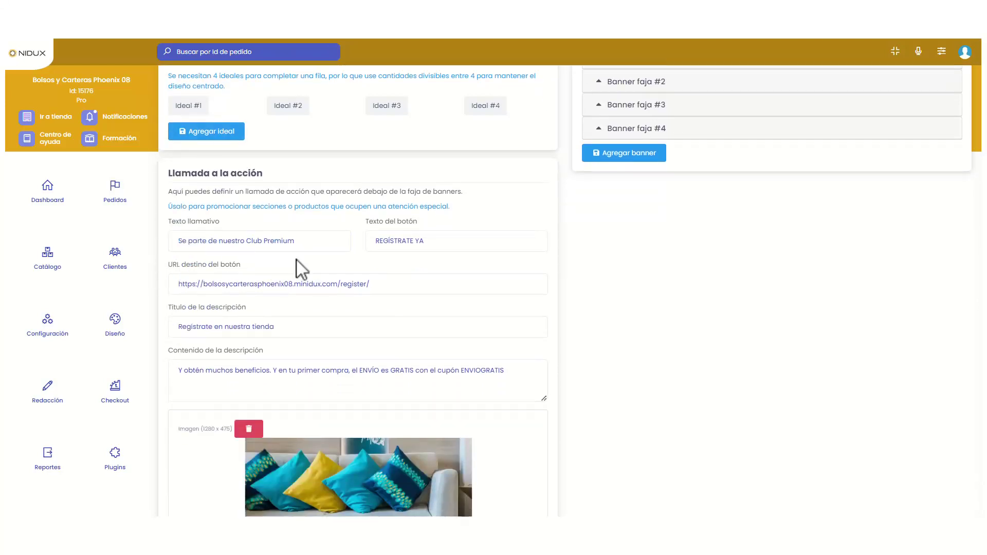
scroll(296, 259, down, 4)
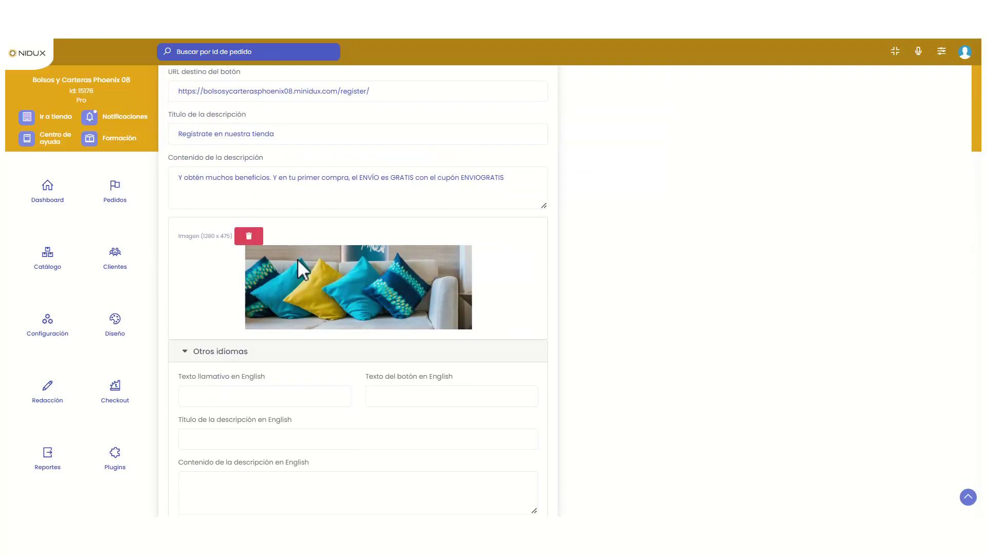
scroll(351, 278, down, 2)
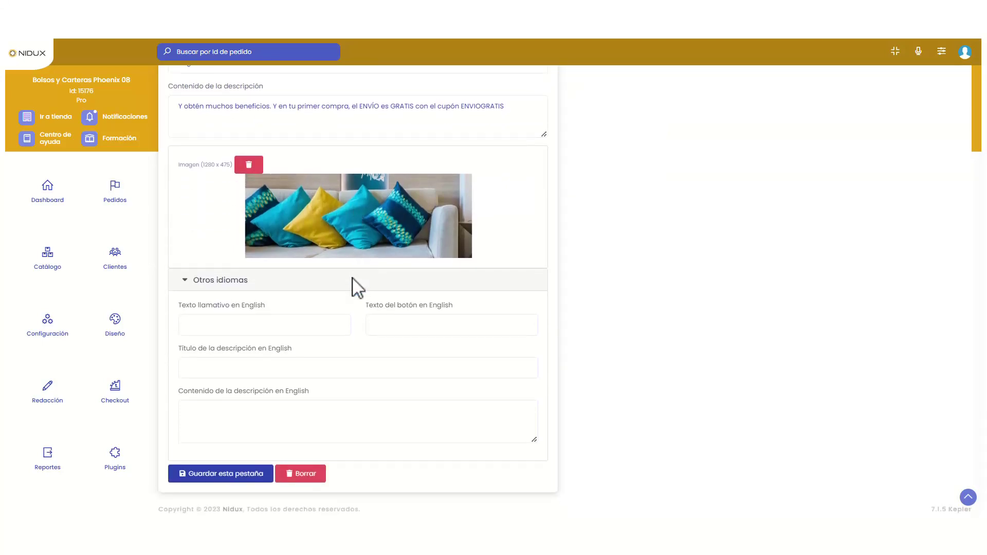
scroll(353, 281, up, 8)
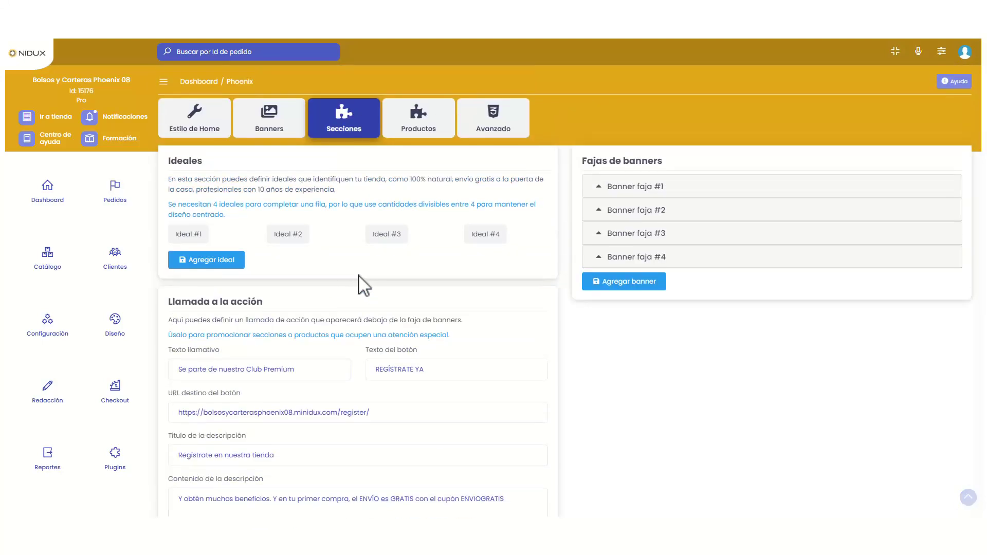
- Expand and collapse Banner faja #1 and Banner faja #2 to examine their image, subtitle and URL fields
click(598, 187)
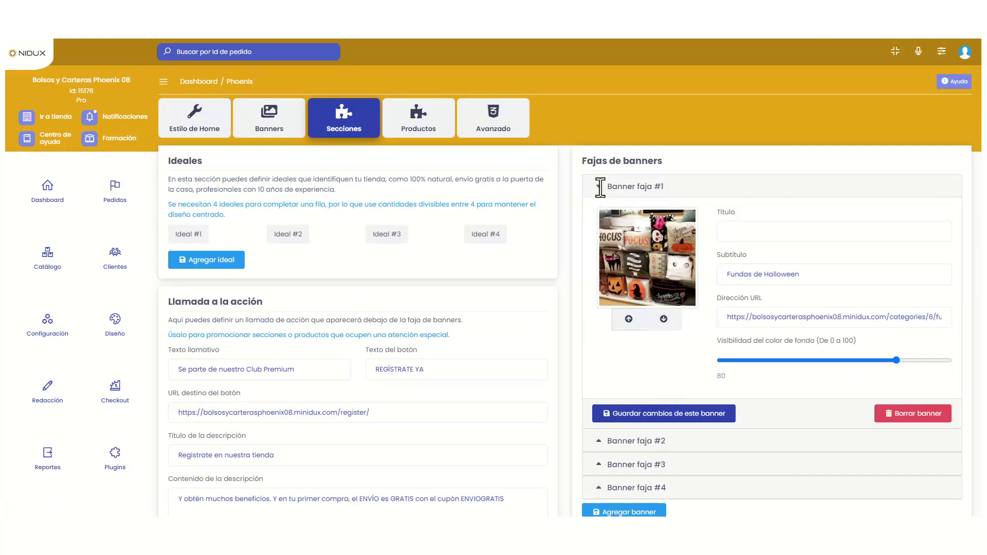
click(600, 190)
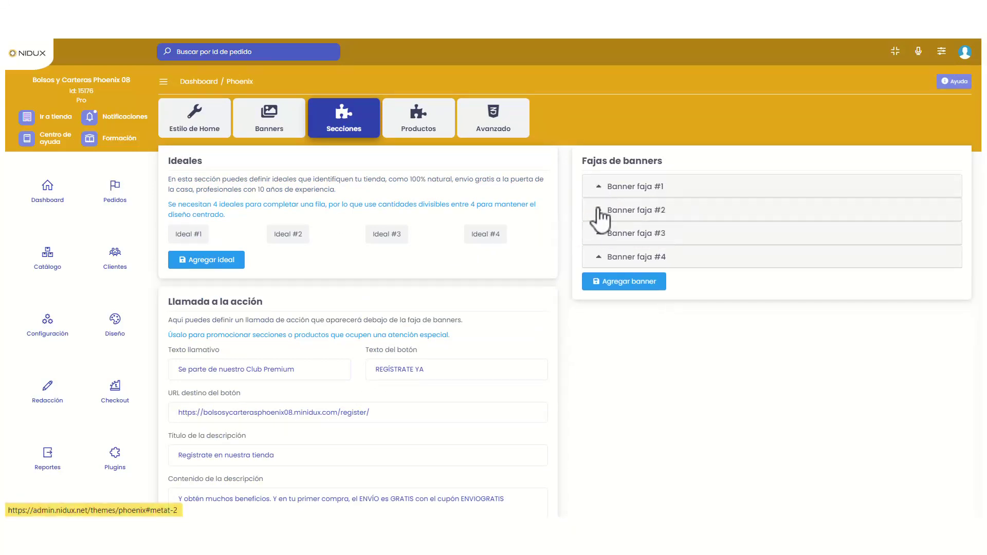
click(599, 211)
click(600, 214)
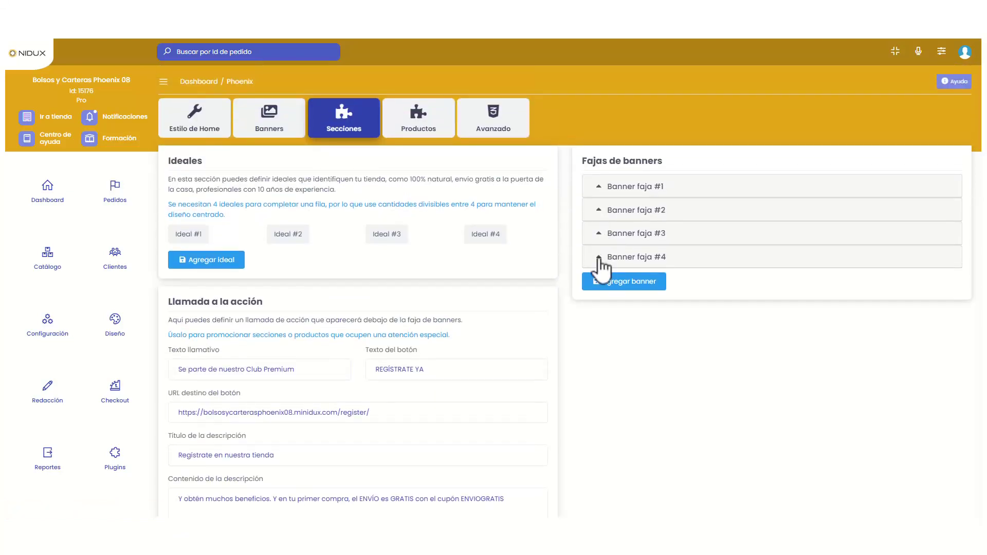
- Expand Banner faja #4, check the banner strip on the store's home page and lower the banner's background colour visibility
click(599, 258)
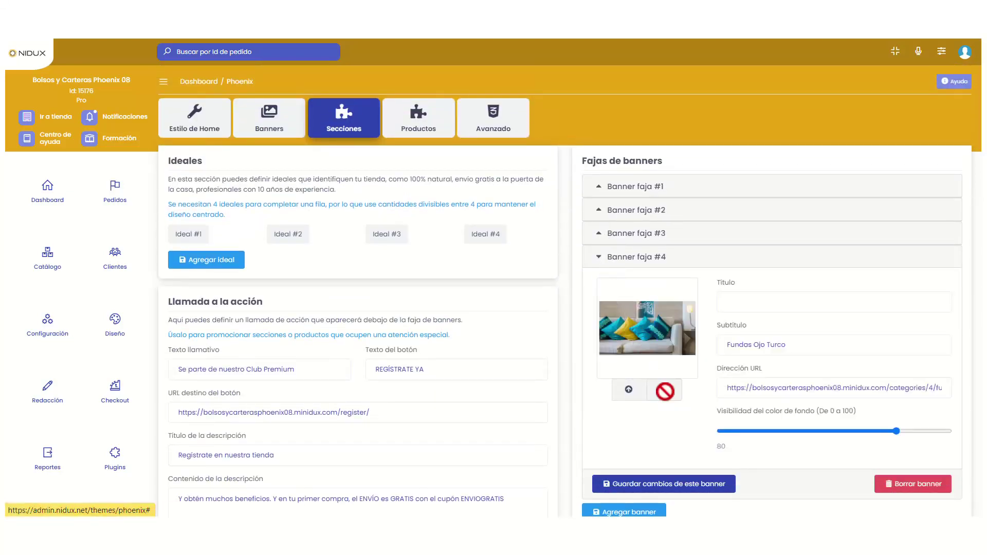
scroll(665, 392, down, 1)
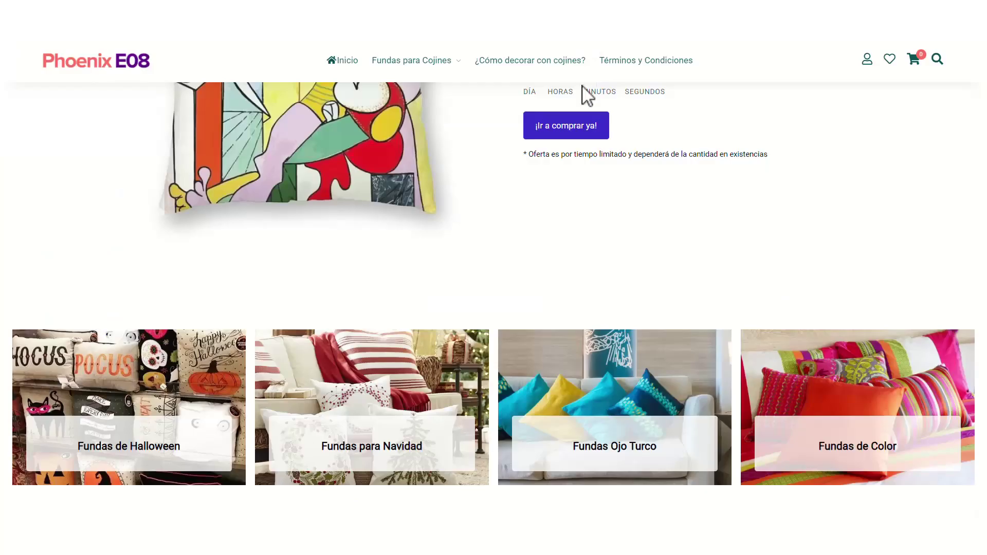
scroll(584, 92, down, 1)
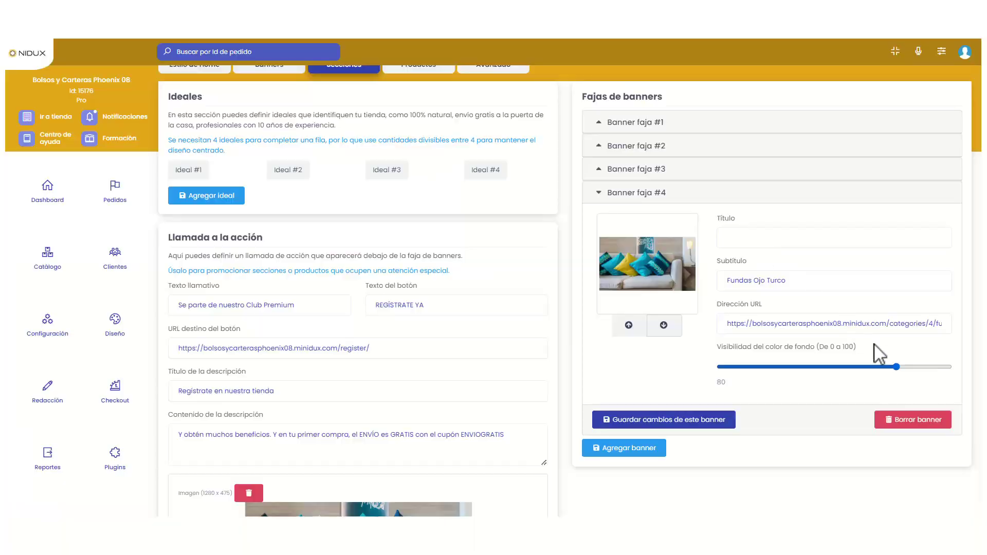
drag(904, 367, 835, 380)
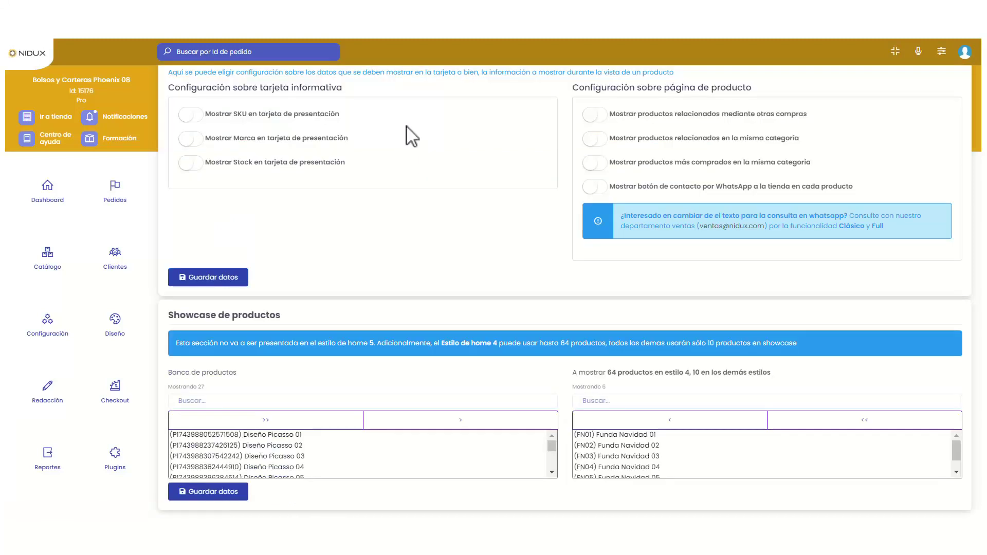
- Examine the theme's Productos settings and the Showcase de productos section, comparing them with the product blocks on the store's home page
scroll(414, 127, up, 2)
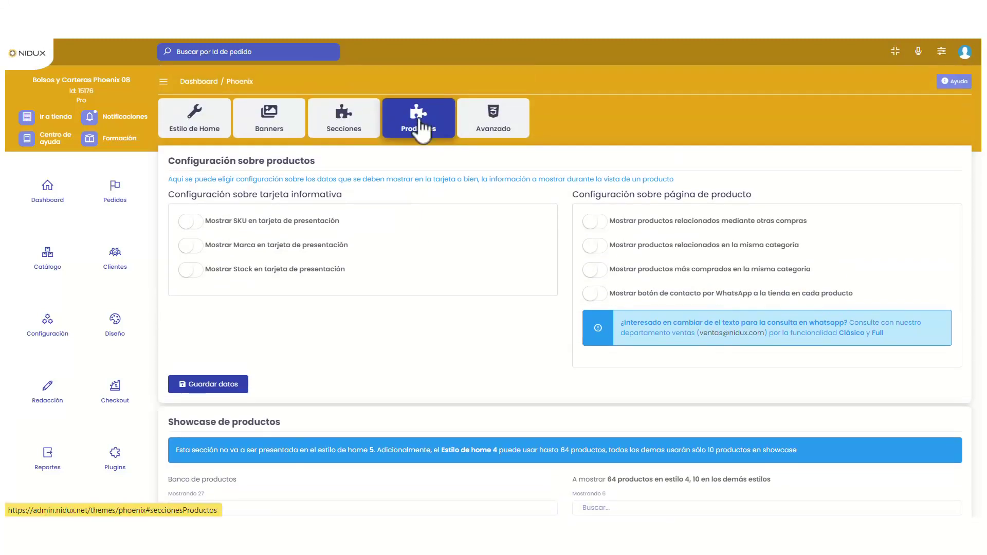
scroll(419, 126, down, 2)
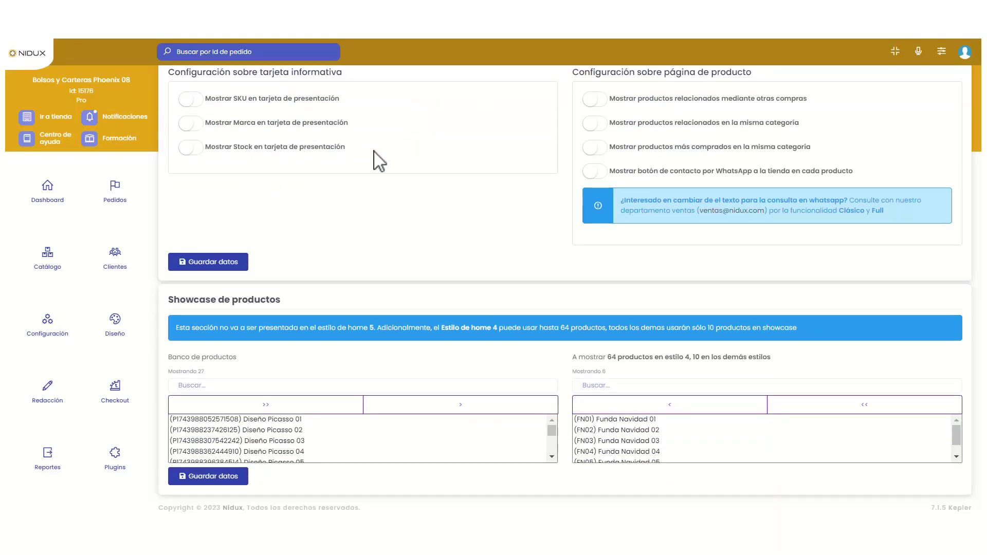
drag(169, 300, 285, 301)
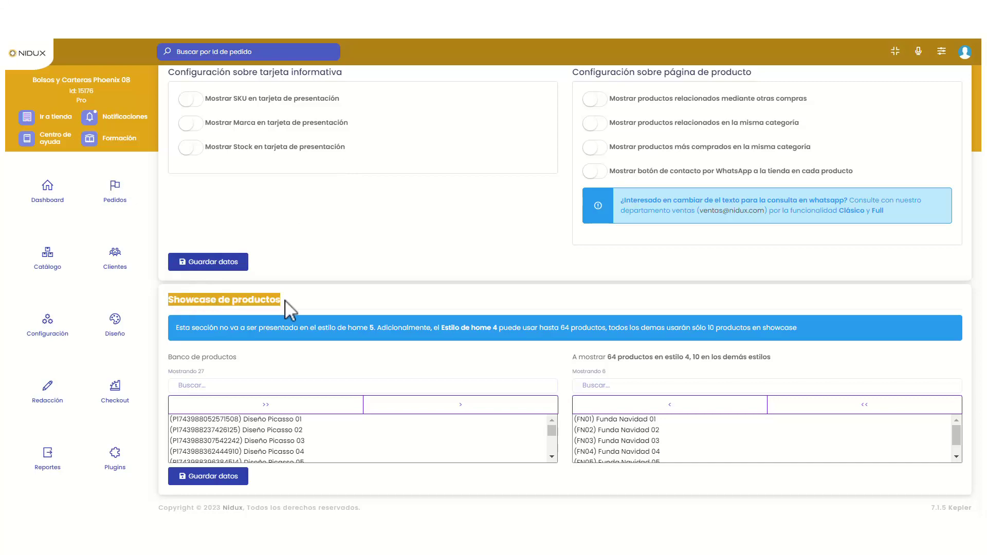
key(ctrl+Tab)
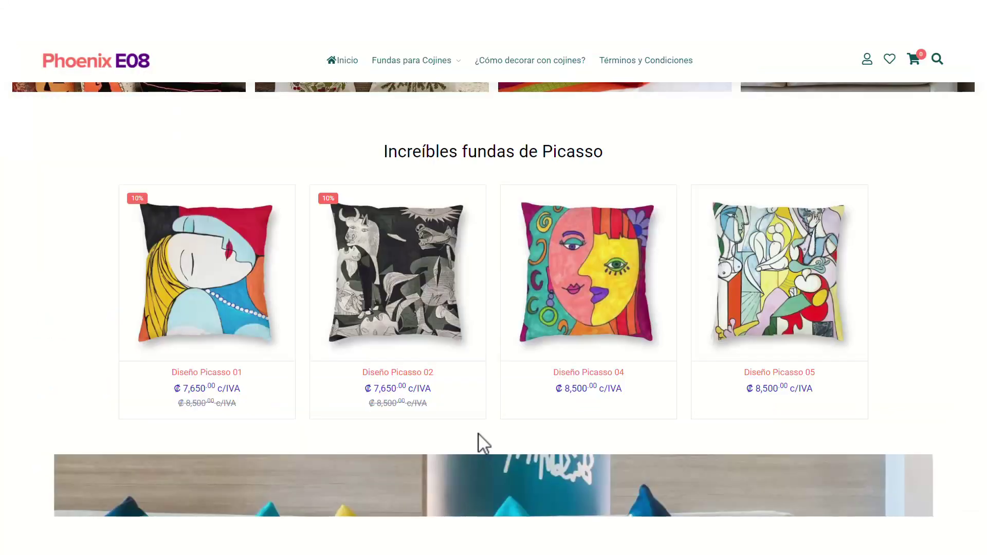
scroll(484, 443, down, 10)
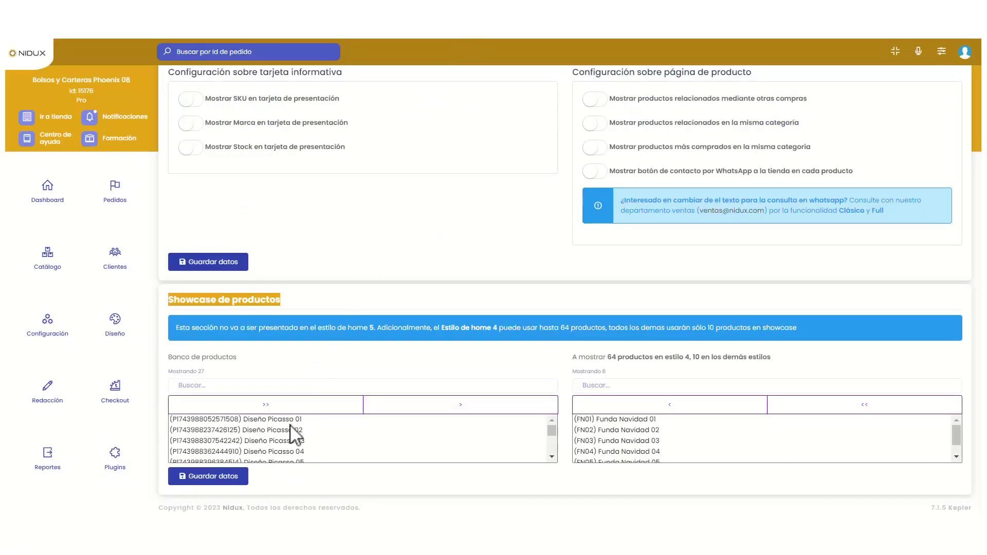
- Add Diseño Picasso 02, Diseño Picasso 06 and all remaining products to the showcase and save the data
click(290, 430)
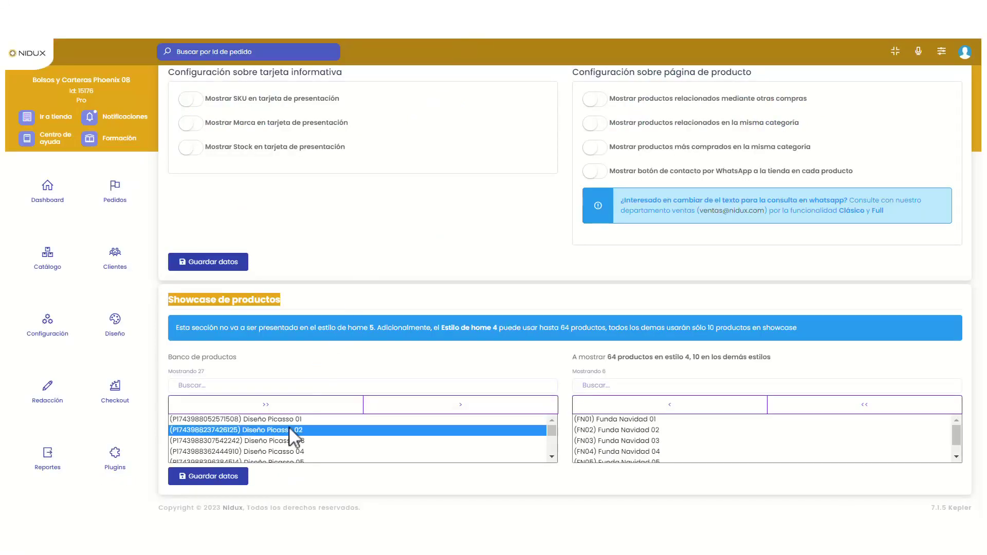
click(471, 412)
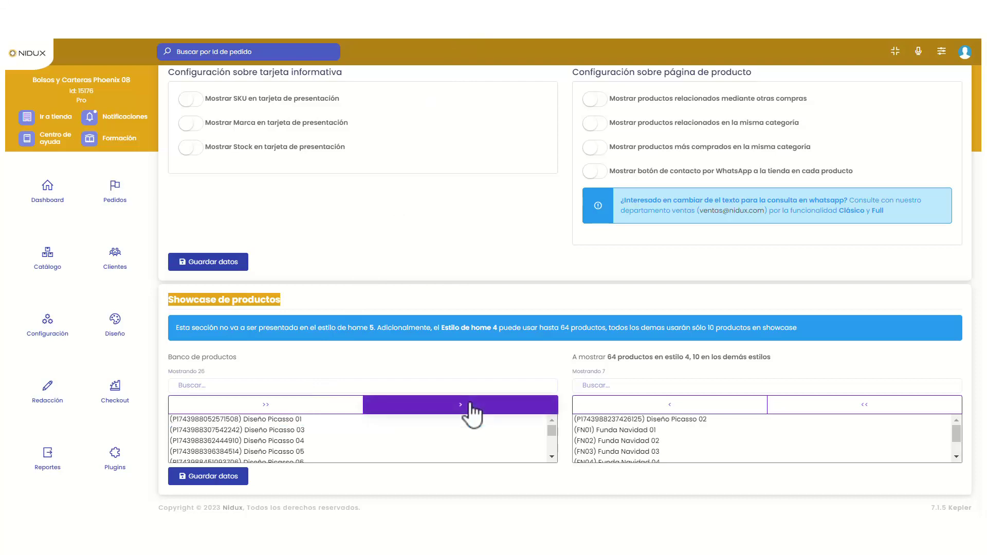
click(358, 458)
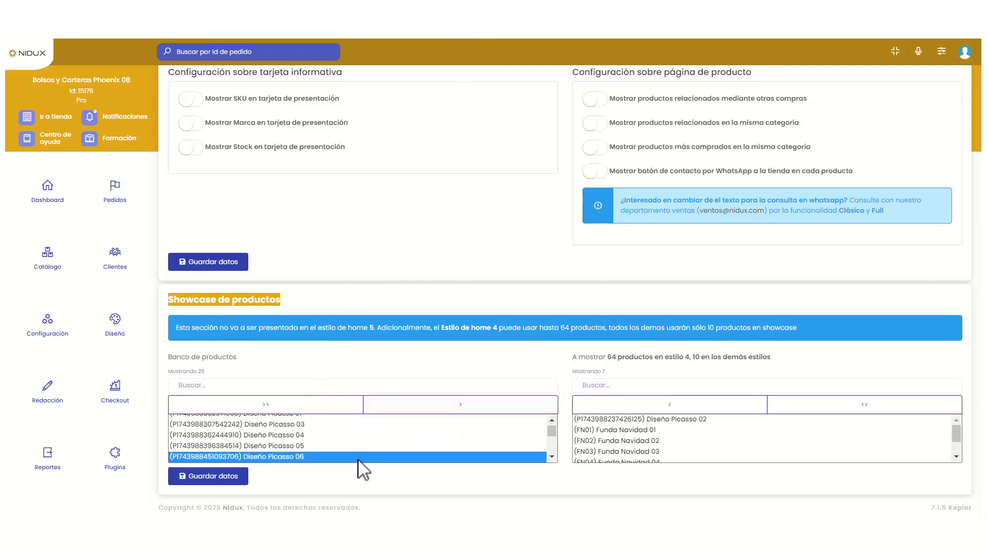
click(433, 405)
click(267, 406)
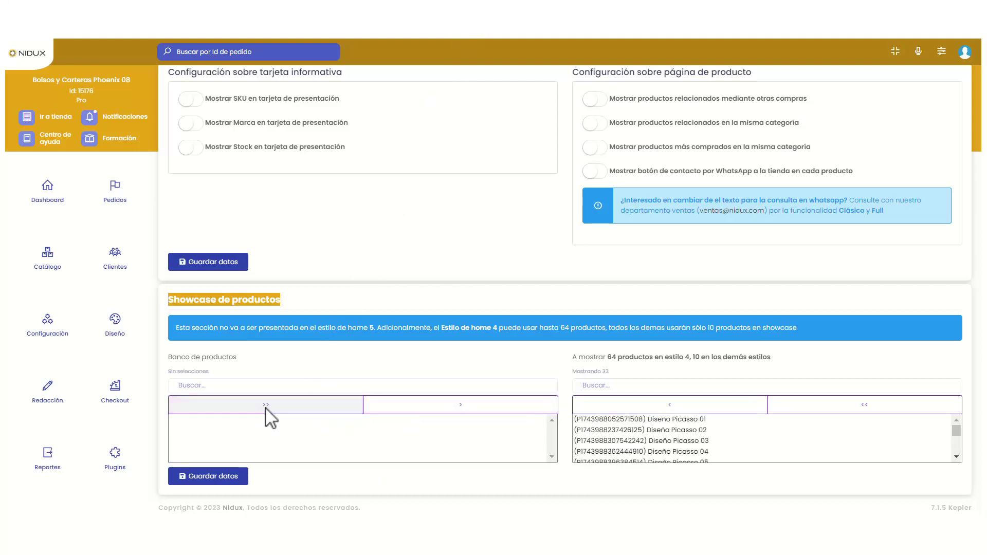
click(216, 478)
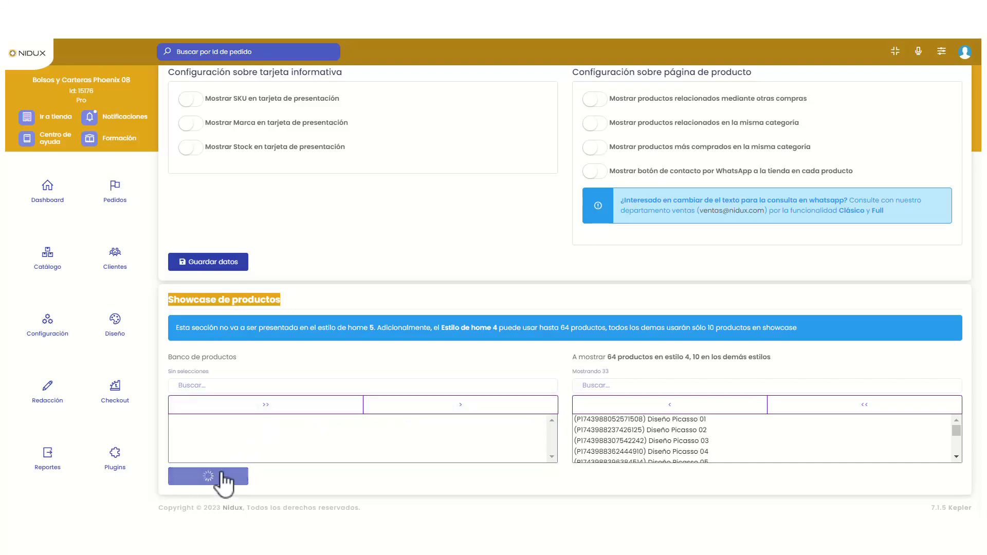
- Review the showcase products on the store's home page
click(501, 341)
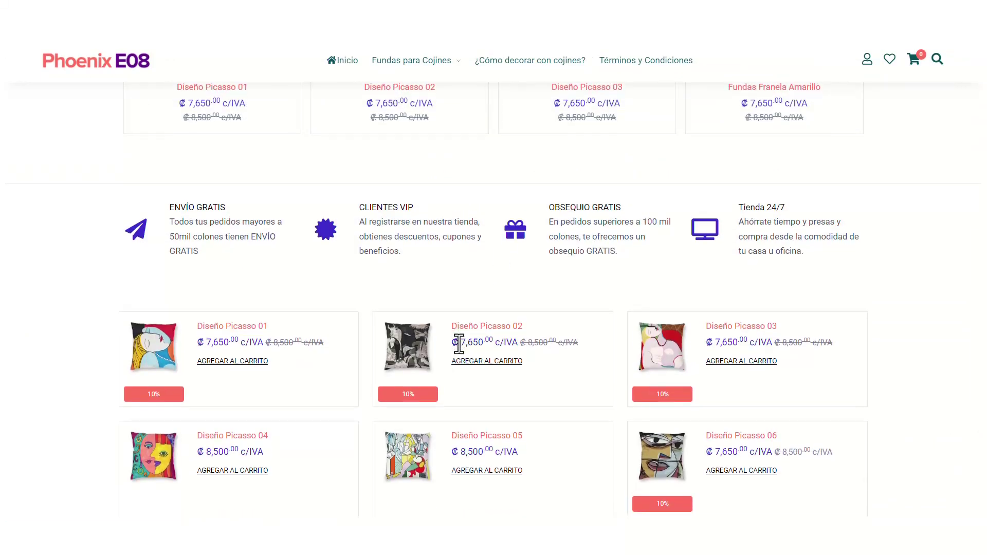
scroll(465, 339, down, 9)
scroll(458, 355, down, 8)
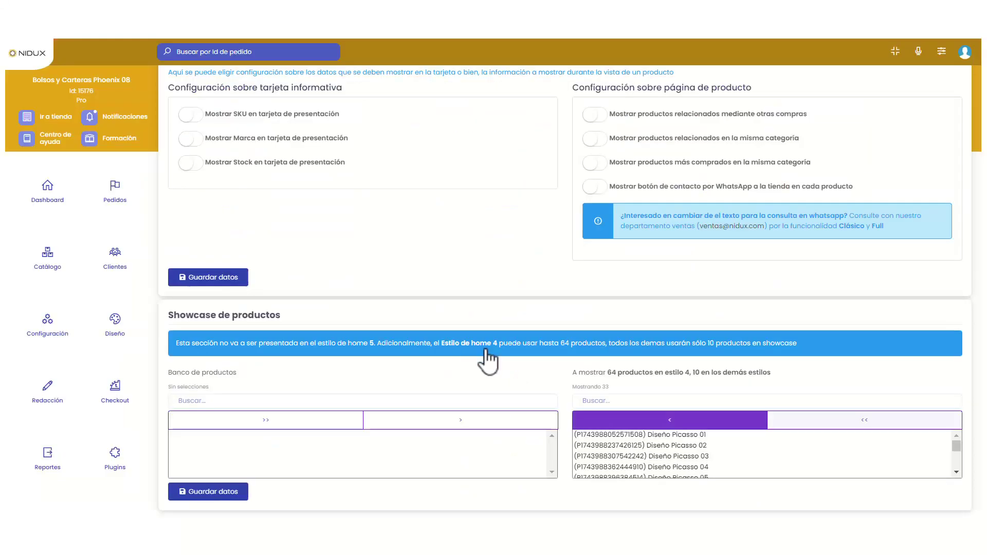
- Remove all products from the showcase and add only Diseño Picasso 01, 02 and 03
click(820, 419)
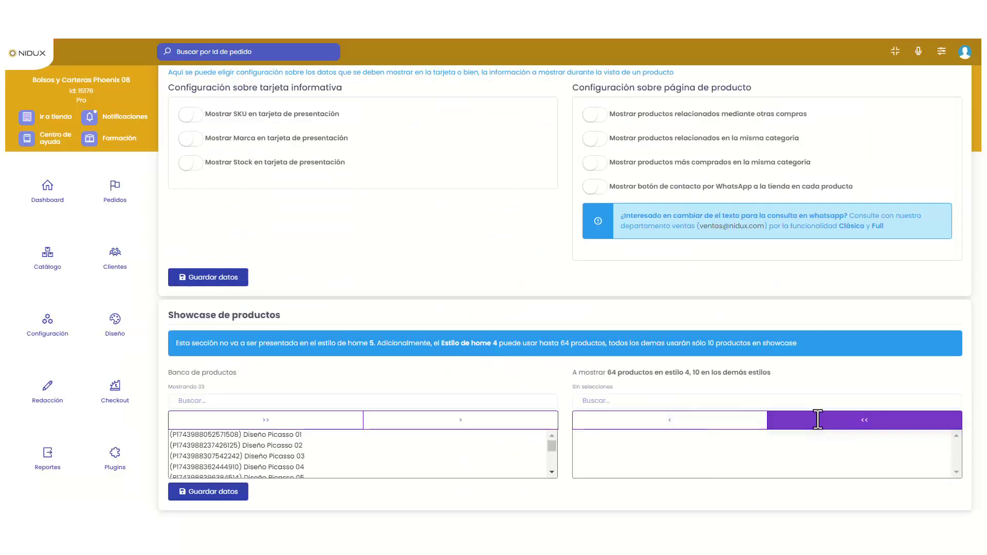
click(288, 436)
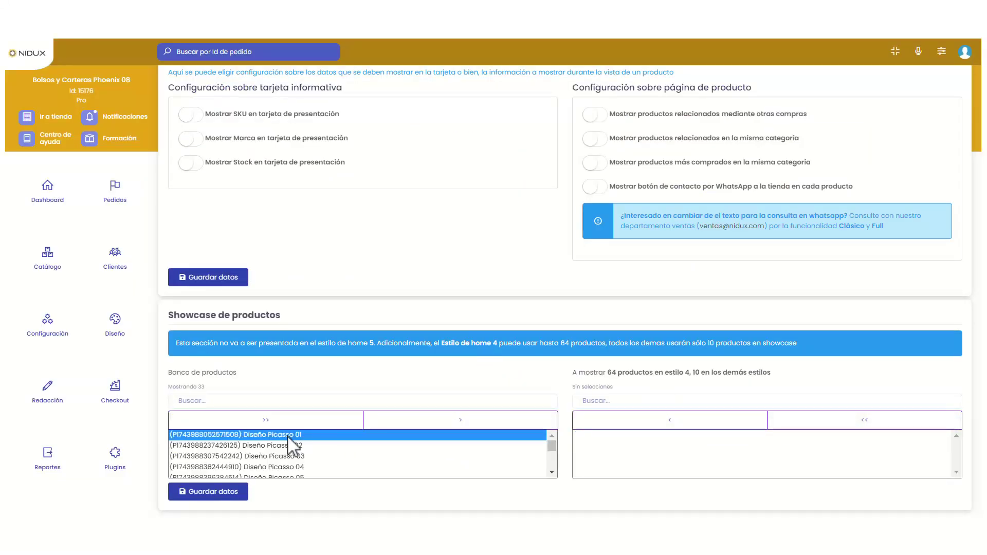
shift+click(295, 458)
double_click(289, 448)
scroll(278, 412, up, 2)
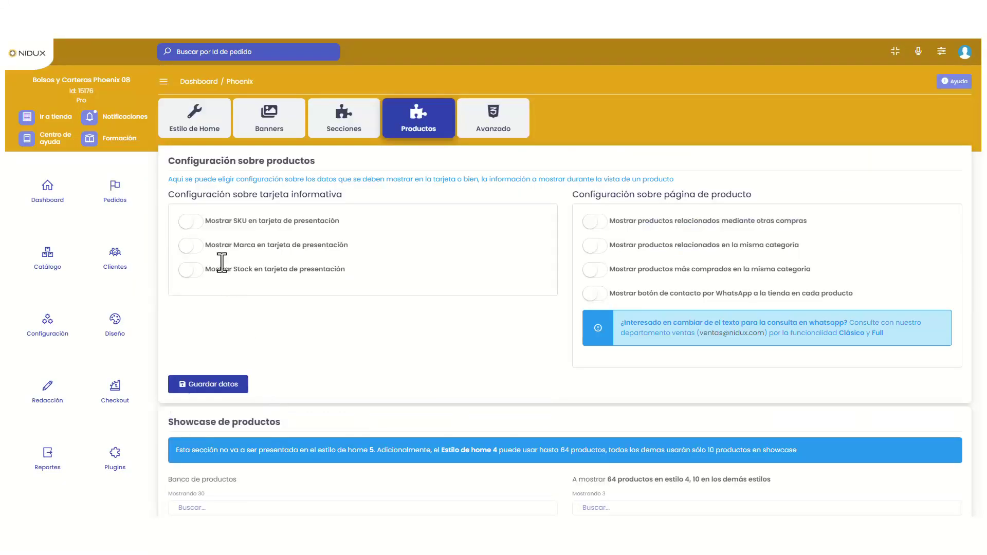
- Compare the Configuración sobre tarjeta informativa options with the product cards on the store's home page
drag(198, 195, 347, 197)
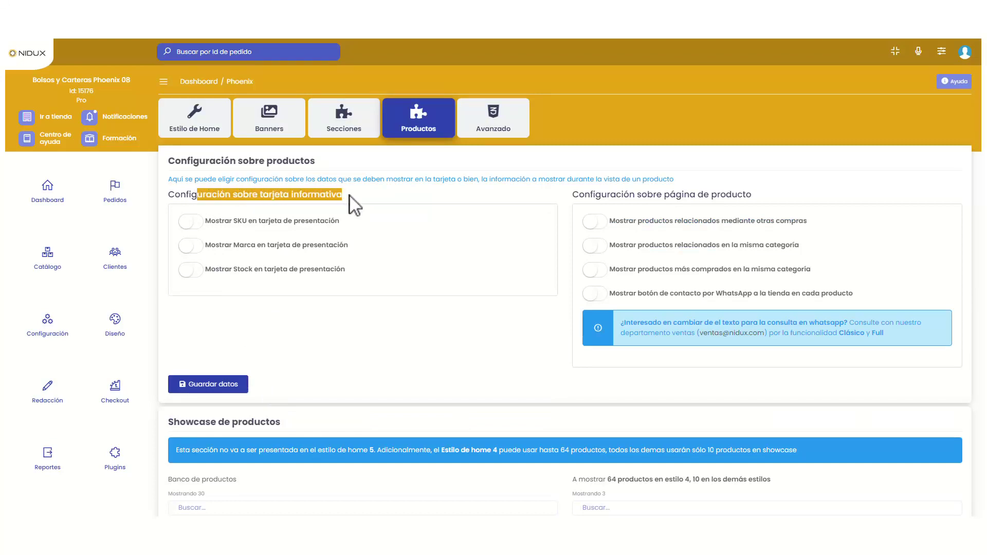
key(ctrl+Tab)
scroll(434, 344, up, 15)
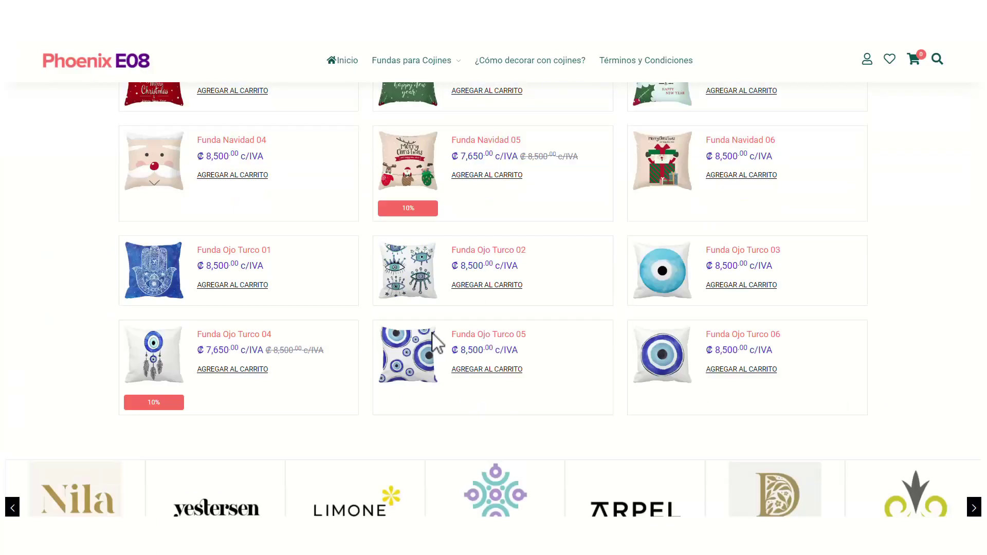
scroll(433, 335, up, 4)
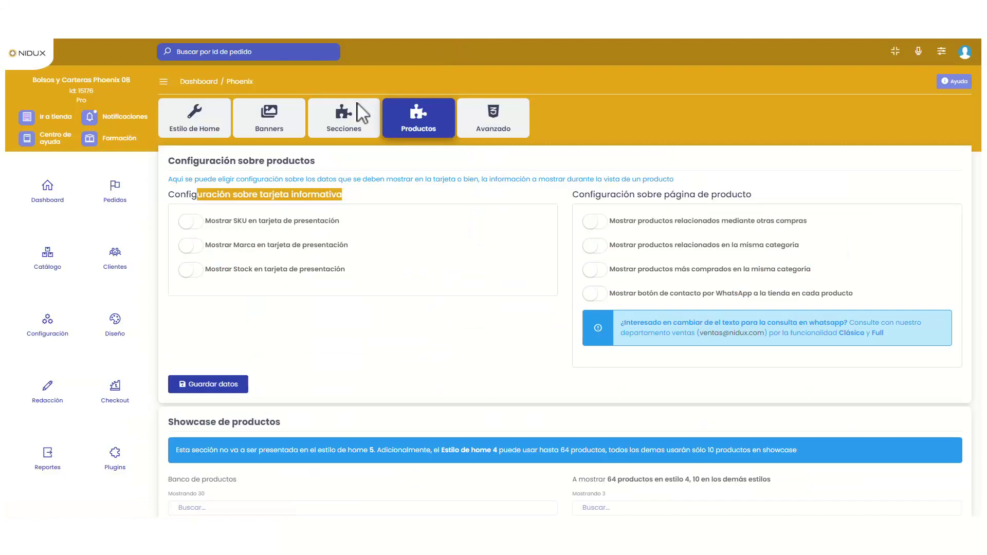
- Enable SKU, Marca and Stock on the product presentation cards, save the data and check the cards in the store's product carousel
click(190, 221)
click(191, 245)
click(191, 269)
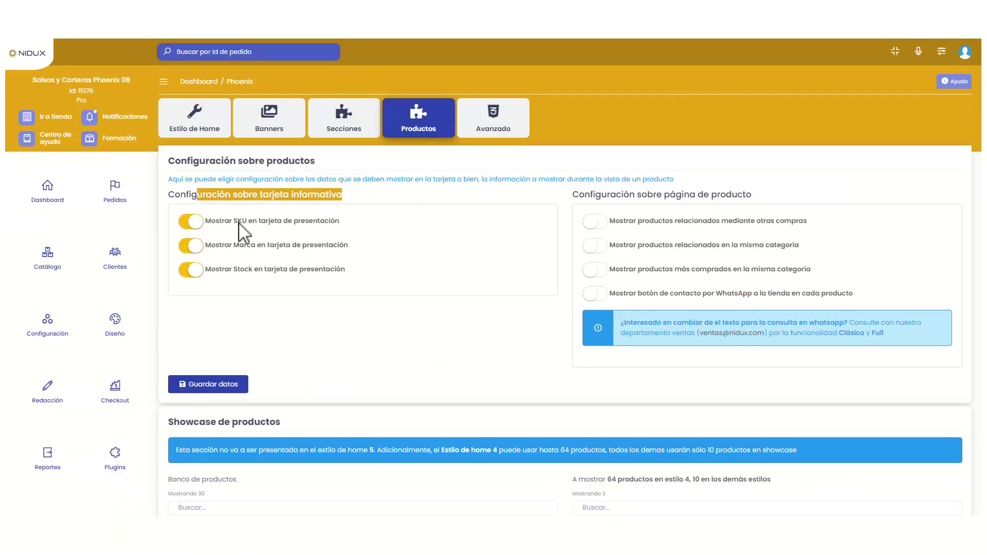
click(226, 385)
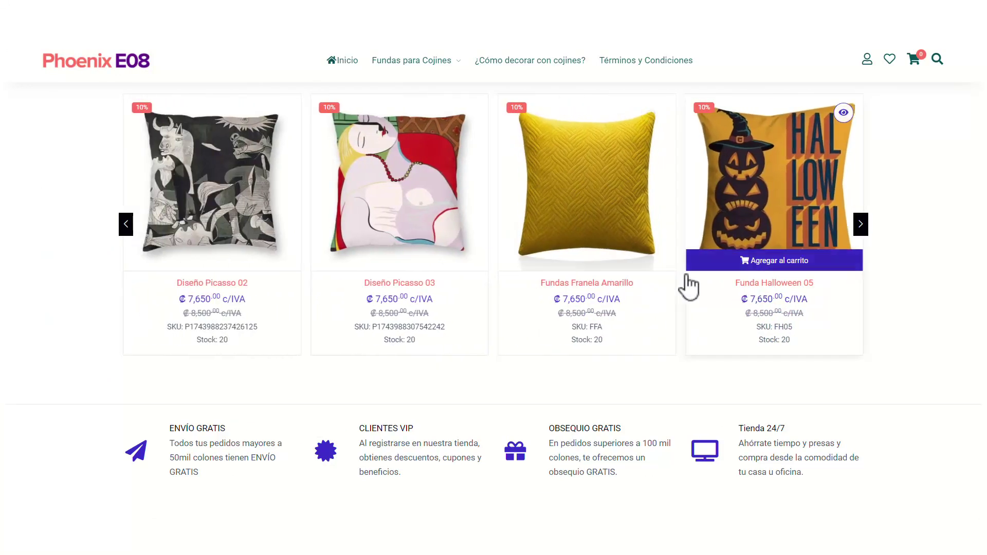
click(860, 224)
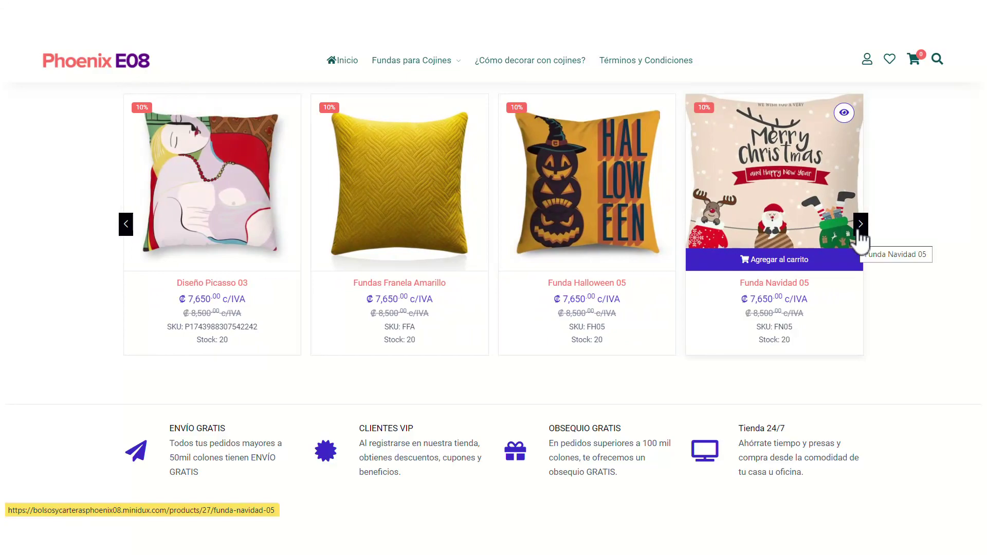
click(860, 230)
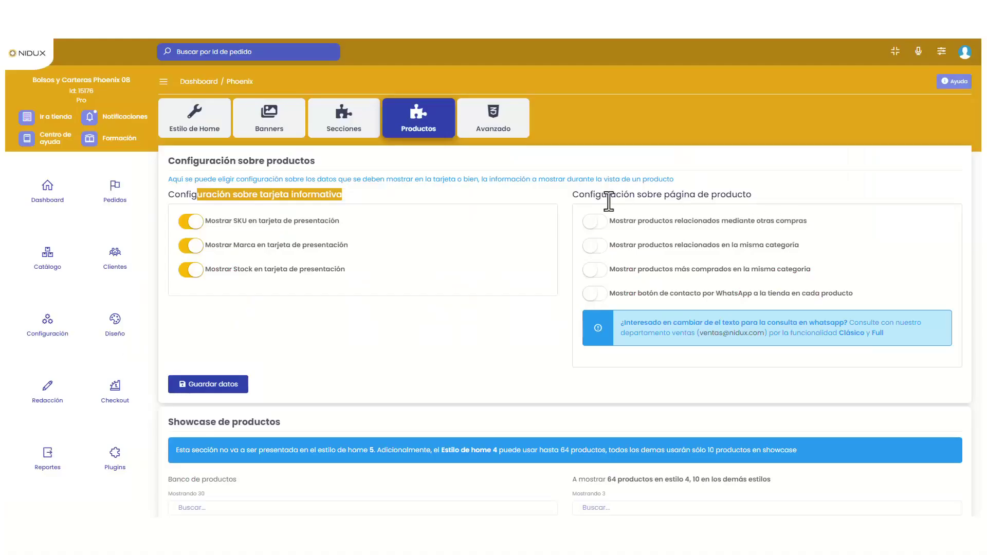
- Enable the WhatsApp contact button on each product in the product page configuration
drag(572, 194, 767, 205)
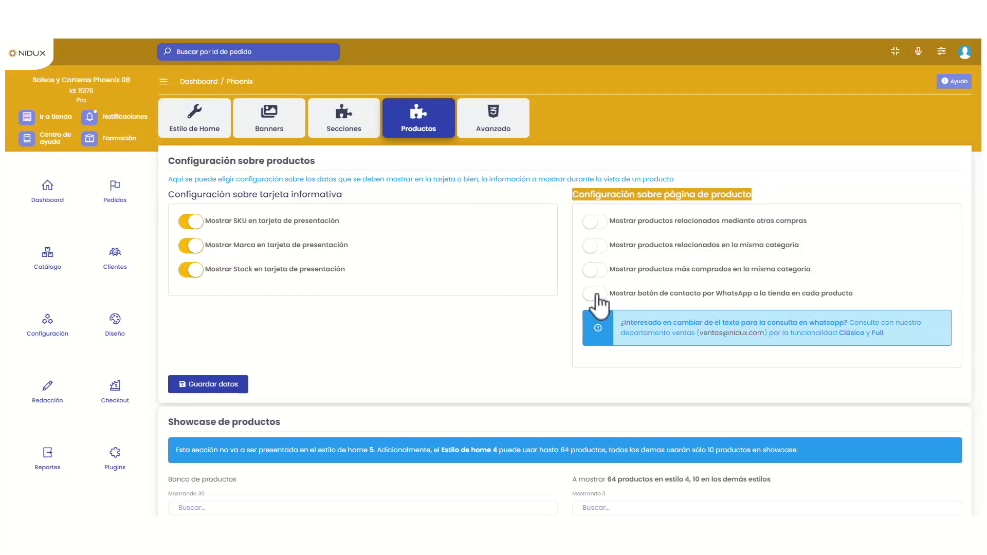
scroll(506, 142, down, 3)
scroll(506, 142, up, 3)
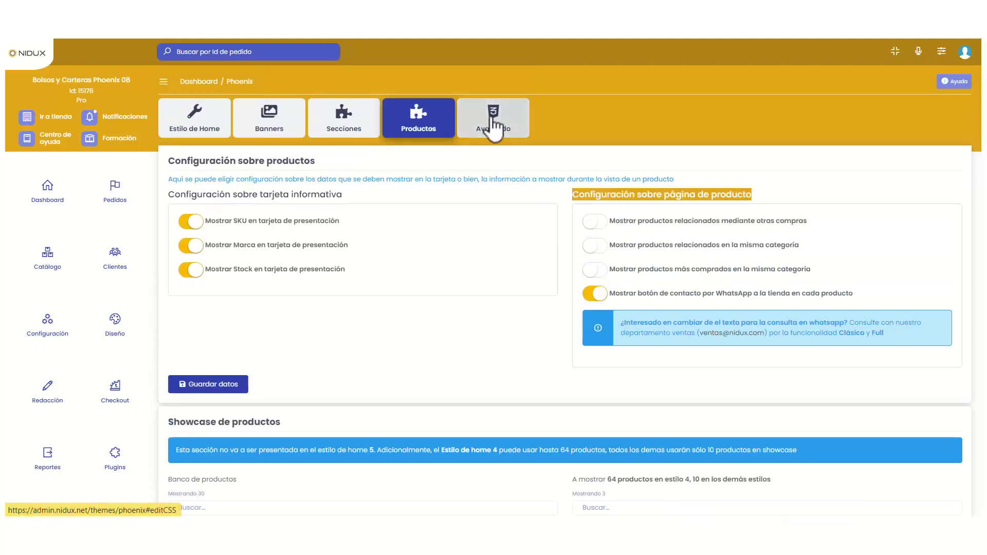
- Set the theme font to Poppins in the Avanzado settings and view the font weight options
click(494, 126)
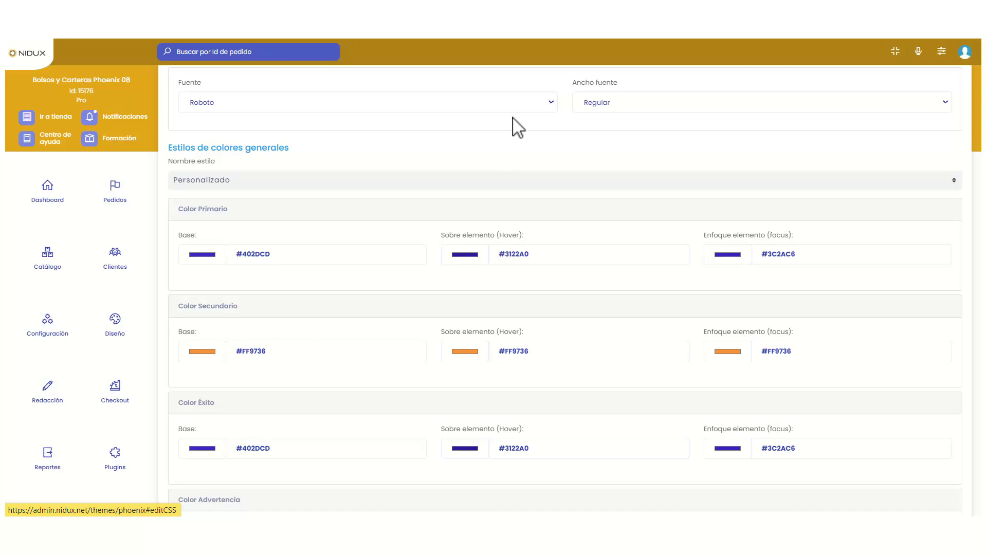
scroll(513, 118, up, 2)
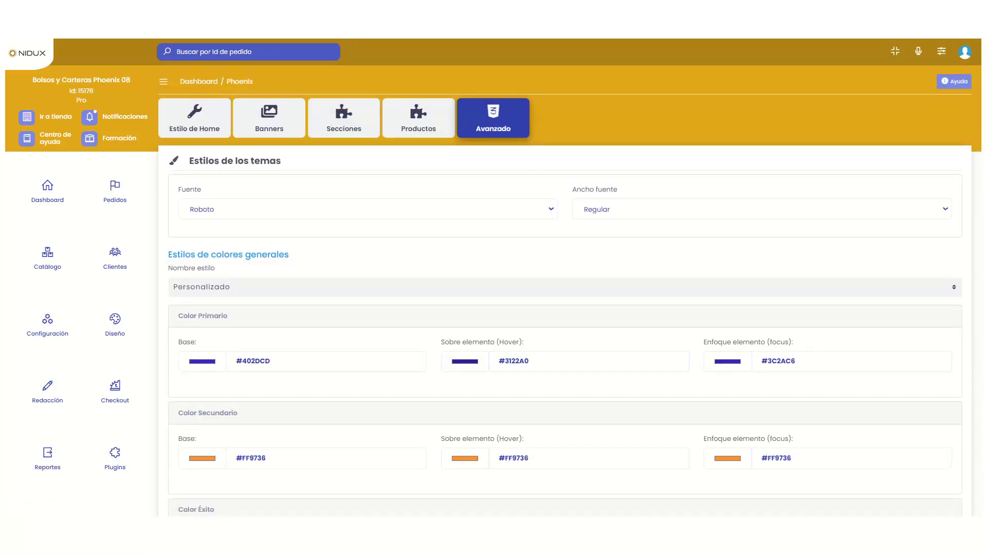
click(435, 211)
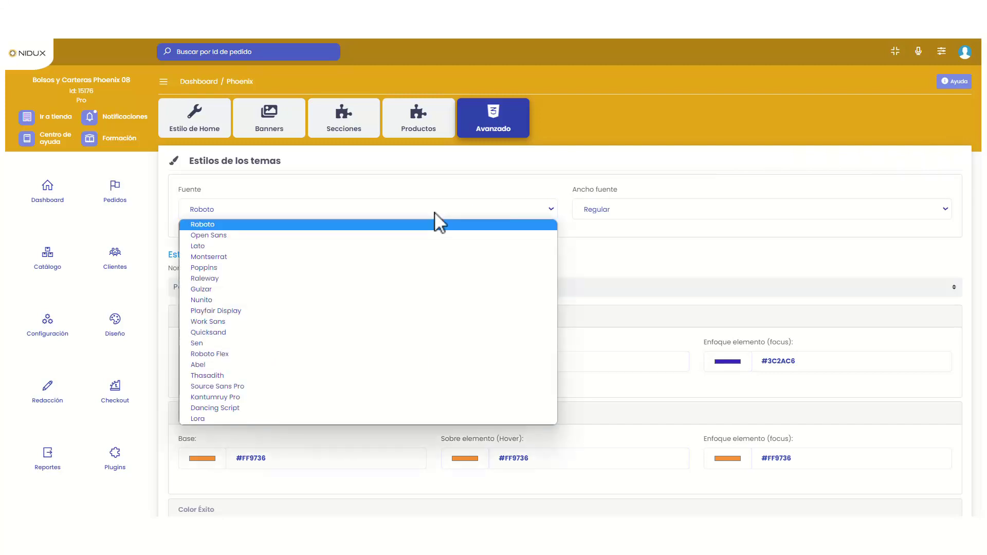
click(214, 267)
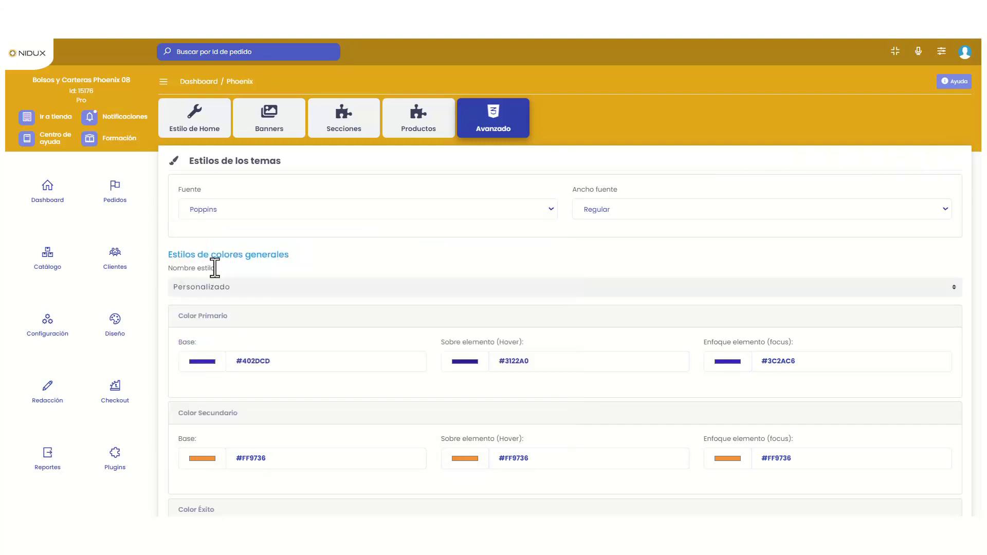
click(606, 209)
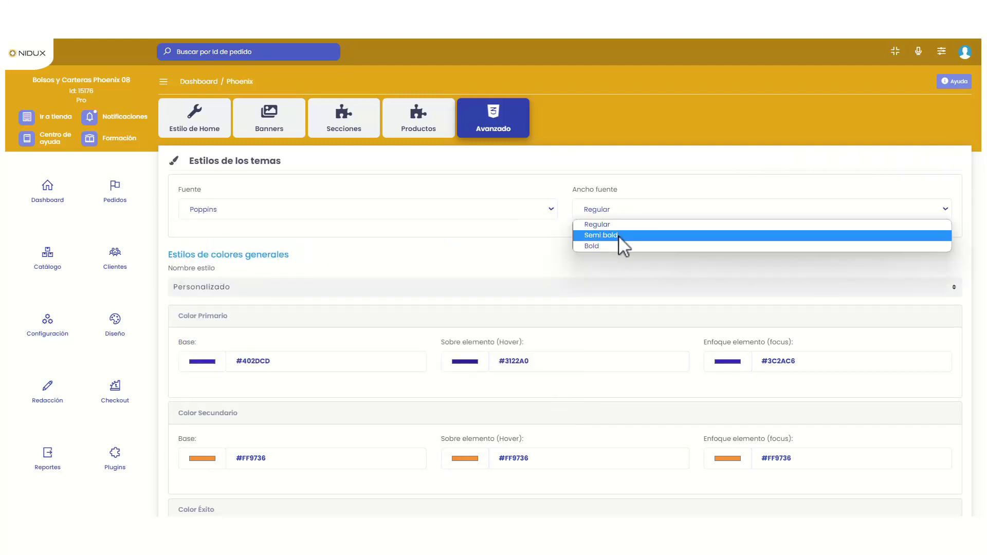
click(628, 280)
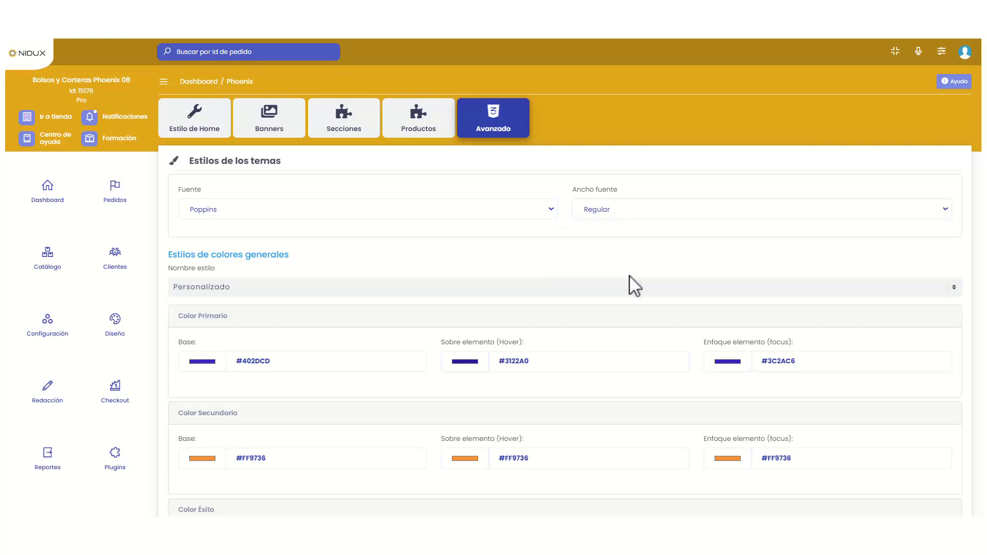
- Examine the general color styles, including the base value of Color Primario
scroll(629, 276, down, 1)
scroll(635, 285, down, 1)
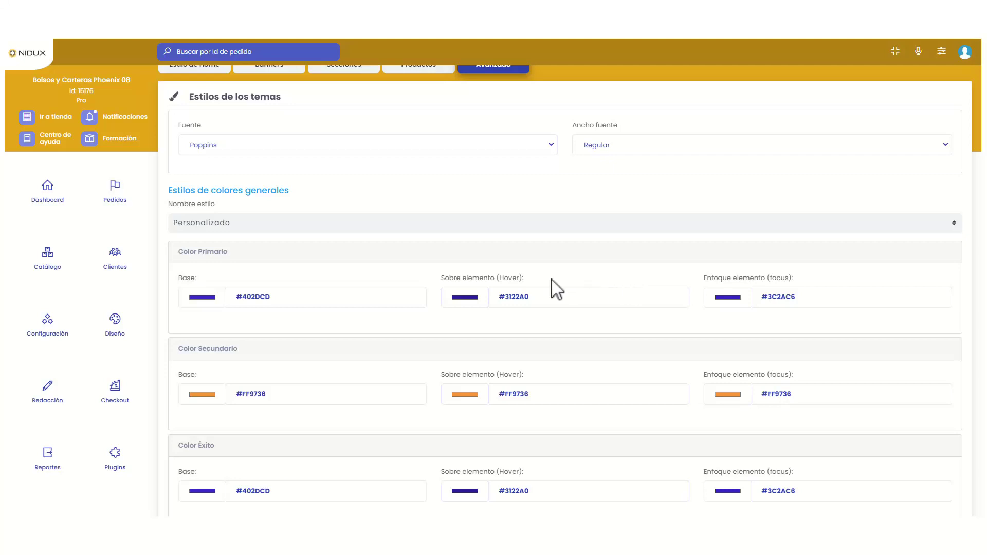
click(376, 287)
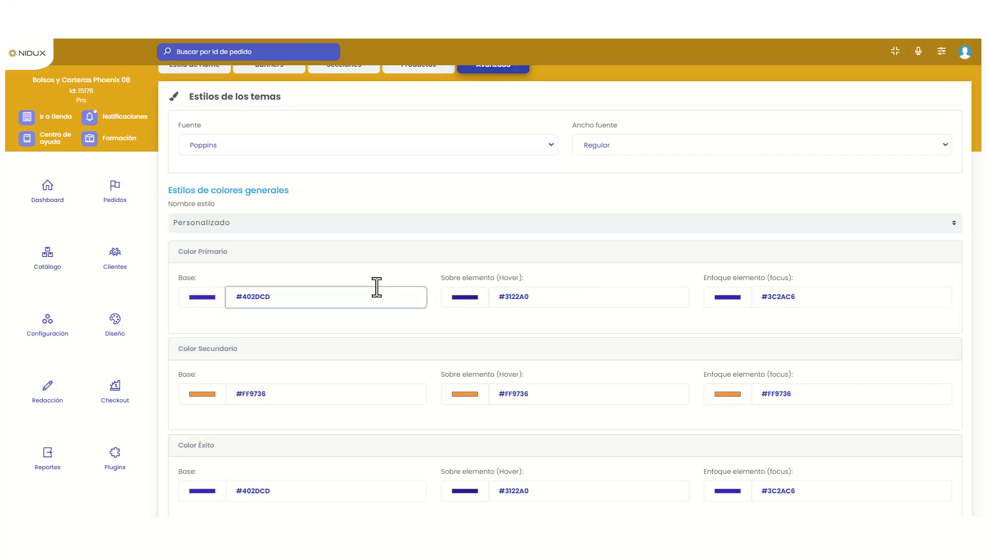
click(379, 293)
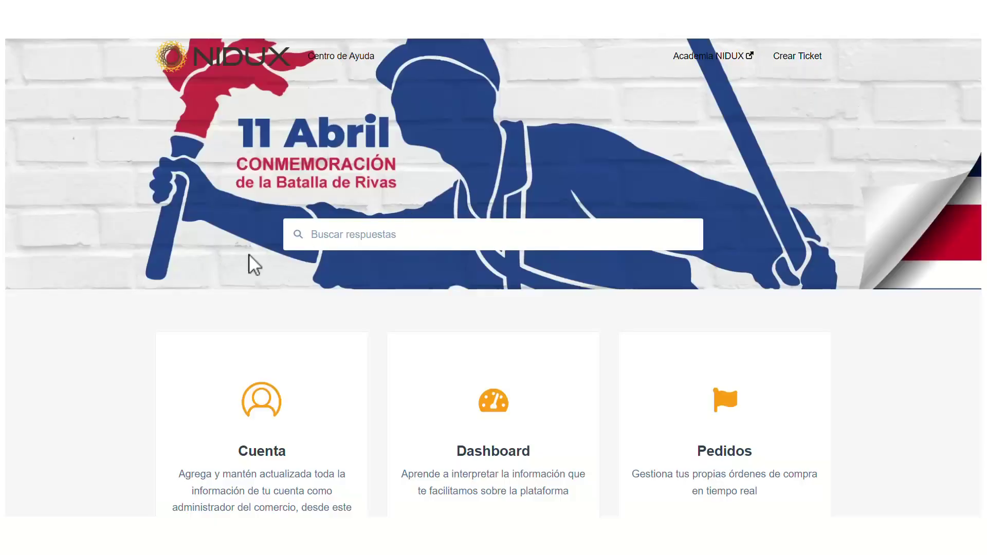
- In the Nidux help center, find the Tema Phoenix articles under Diseño and open "Esquemas de Colores Phoenix"
click(358, 234)
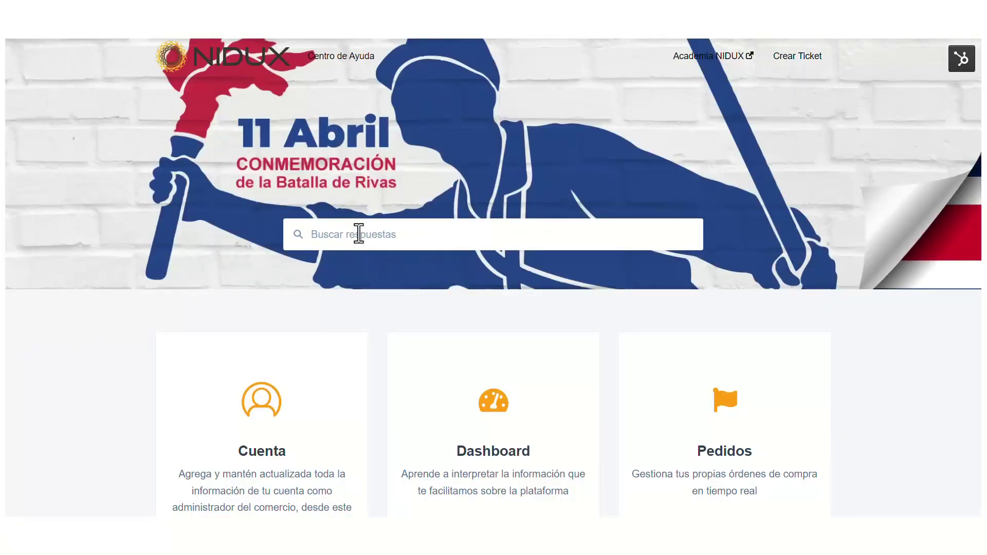
scroll(358, 233, down, 13)
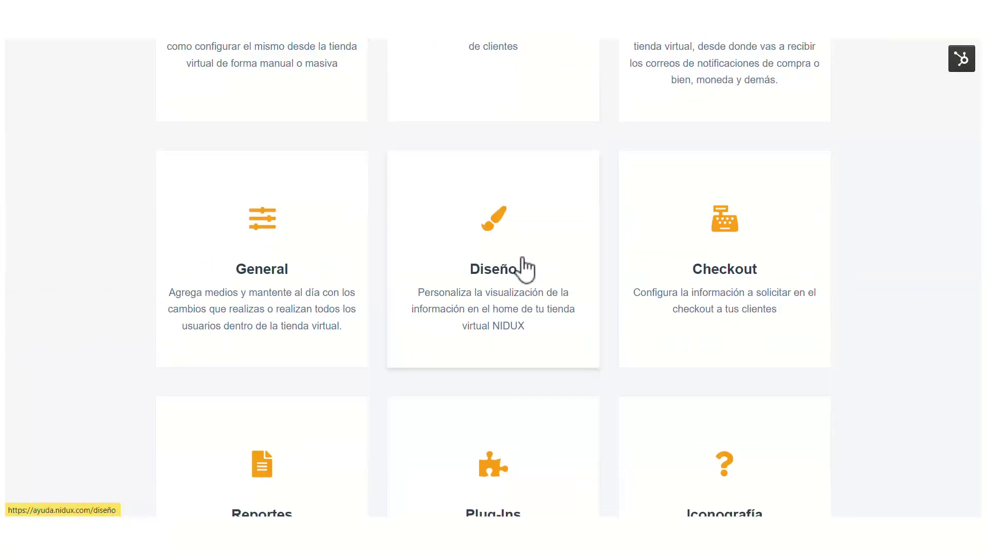
click(522, 260)
scroll(400, 321, down, 6)
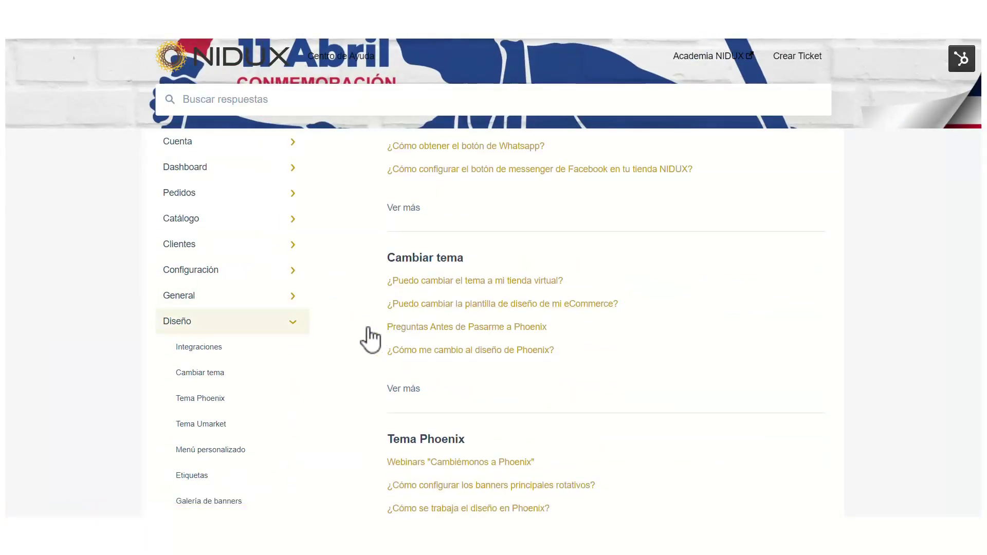
click(229, 396)
scroll(386, 345, down, 3)
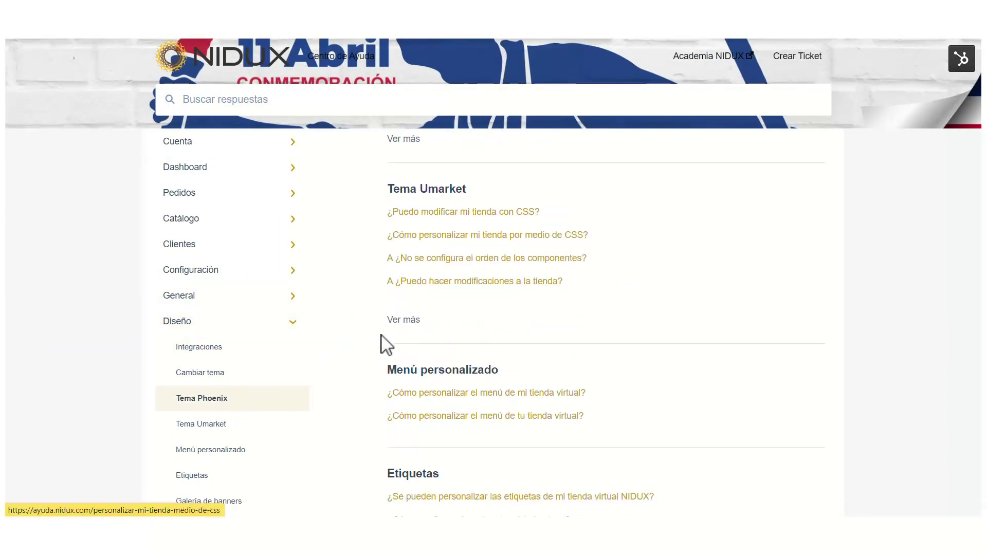
click(405, 320)
scroll(434, 261, down, 5)
scroll(447, 334, up, 10)
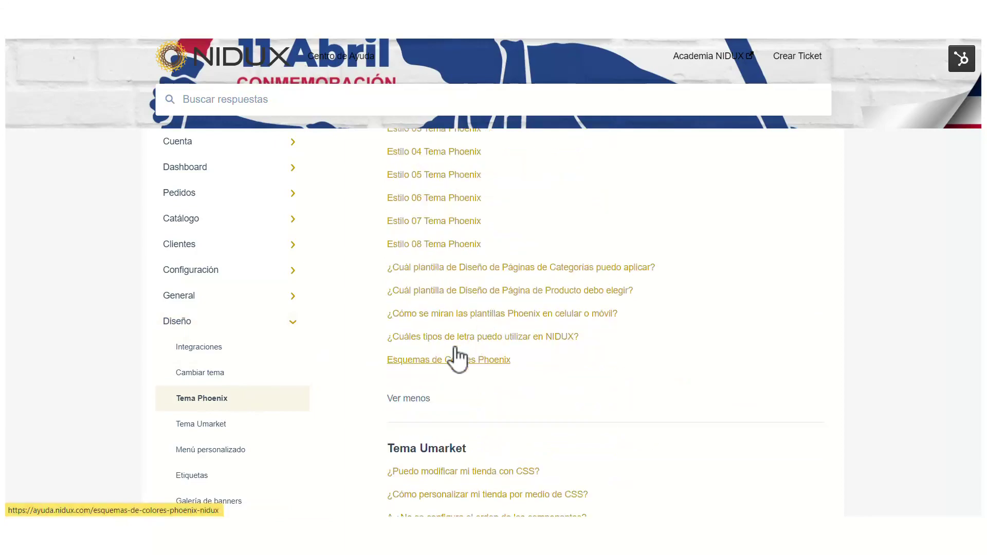
click(442, 361)
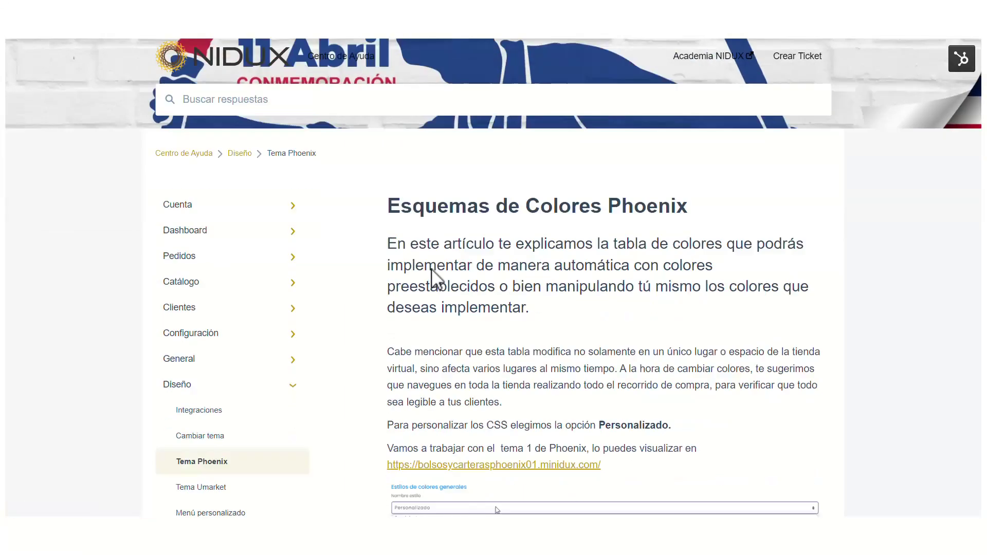
- Read how the article applies the primary, success, warning and error colors to store elements
scroll(432, 269, down, 5)
scroll(432, 271, down, 2)
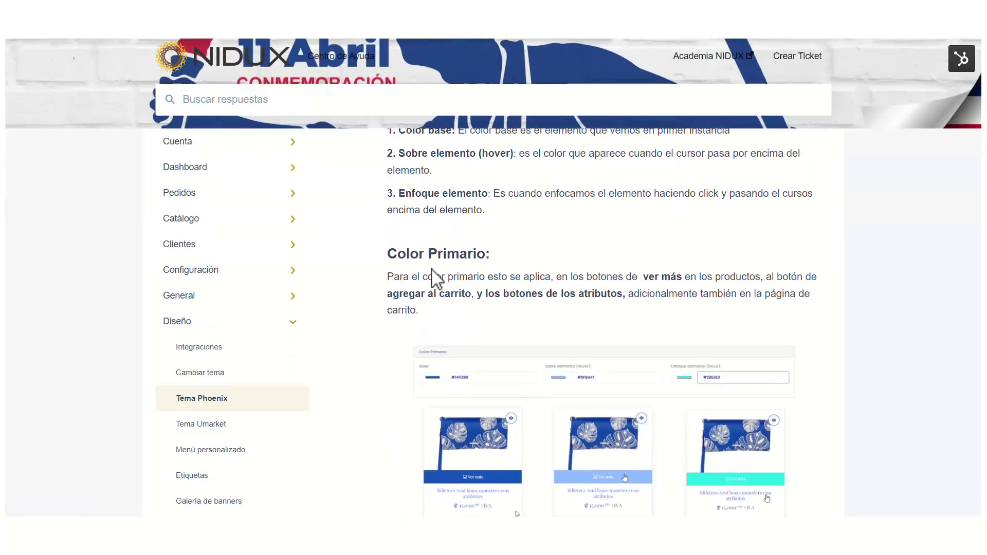
scroll(433, 270, down, 10)
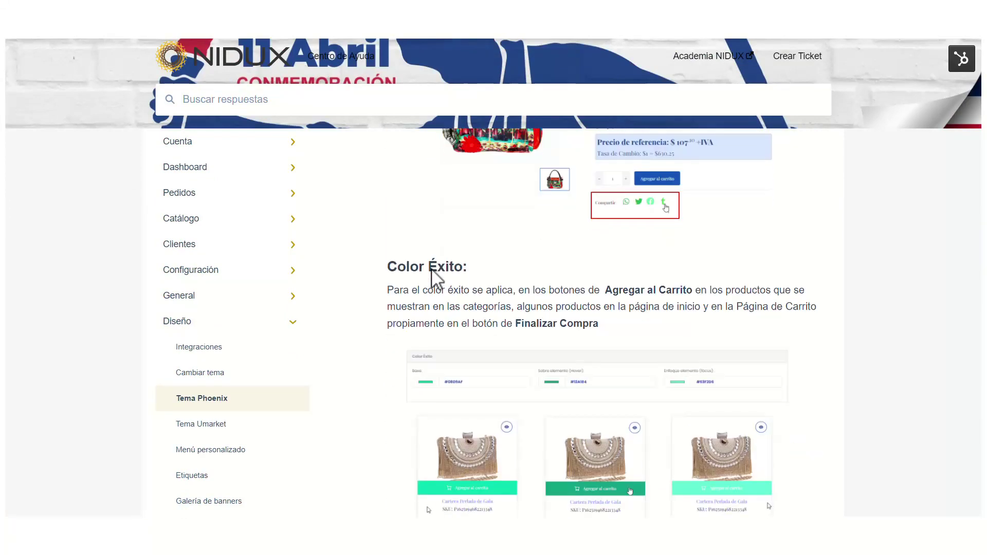
scroll(432, 271, down, 8)
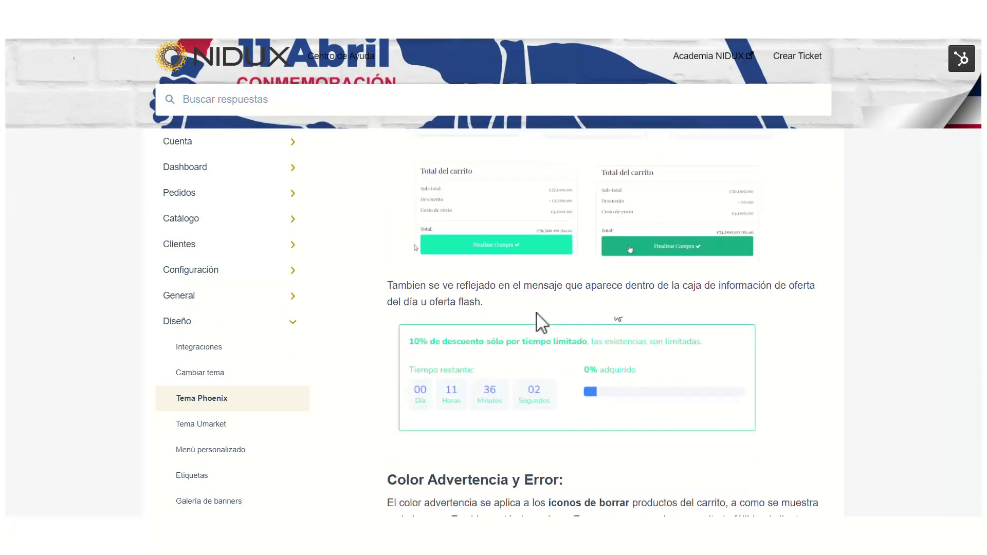
scroll(541, 323, down, 9)
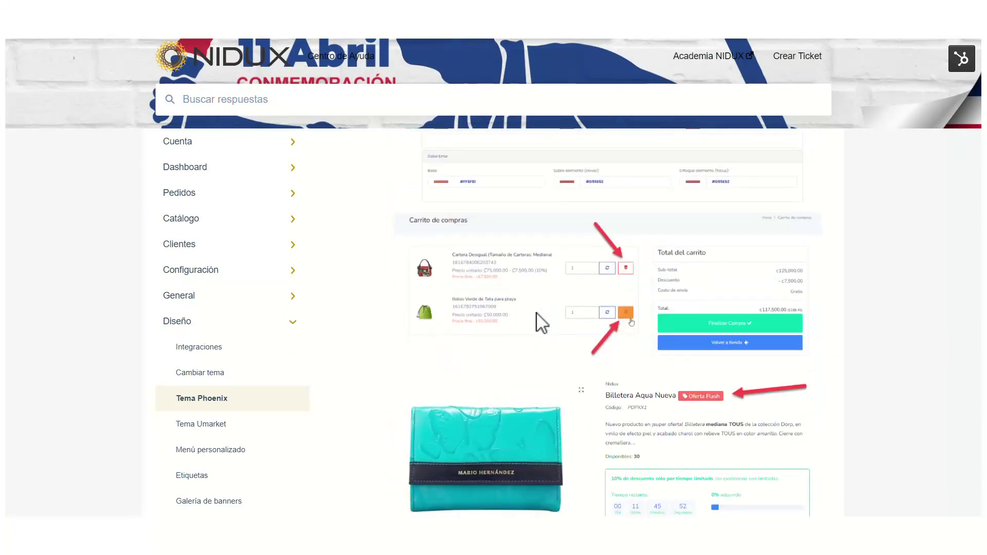
scroll(528, 272, down, 7)
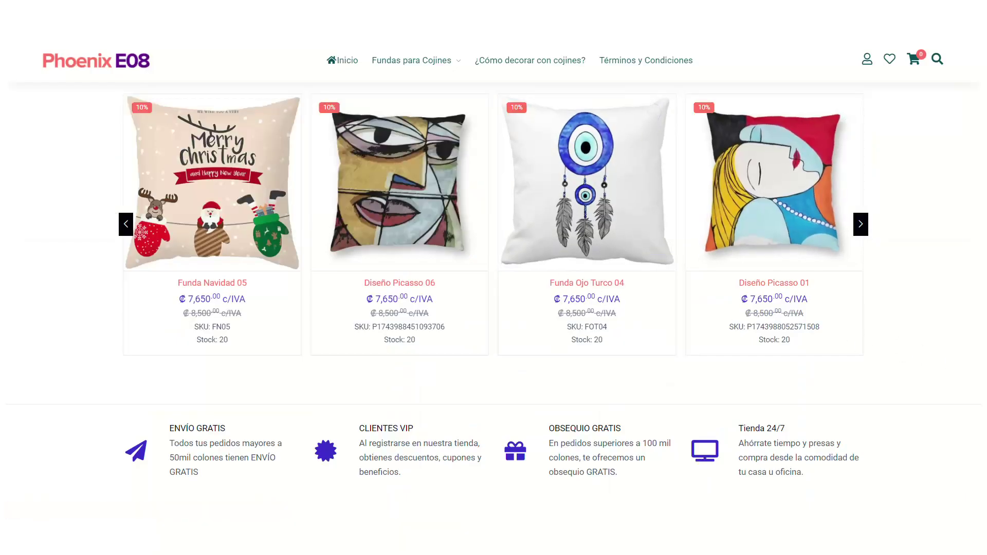
- Review the store's home page, browsing the product cards, brand logo carousel, daily offer and main banner slides
scroll(493, 300, down, 9)
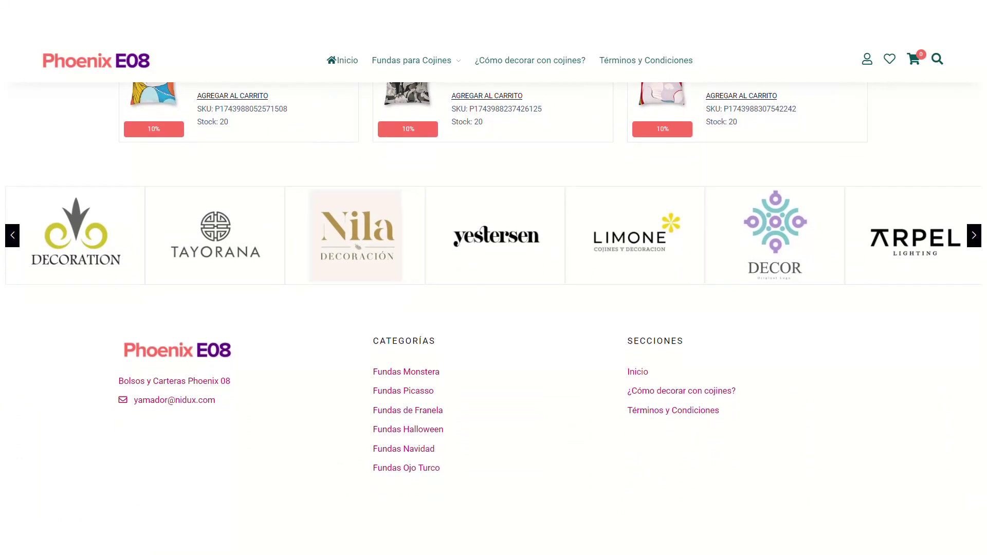
scroll(494, 300, up, 2)
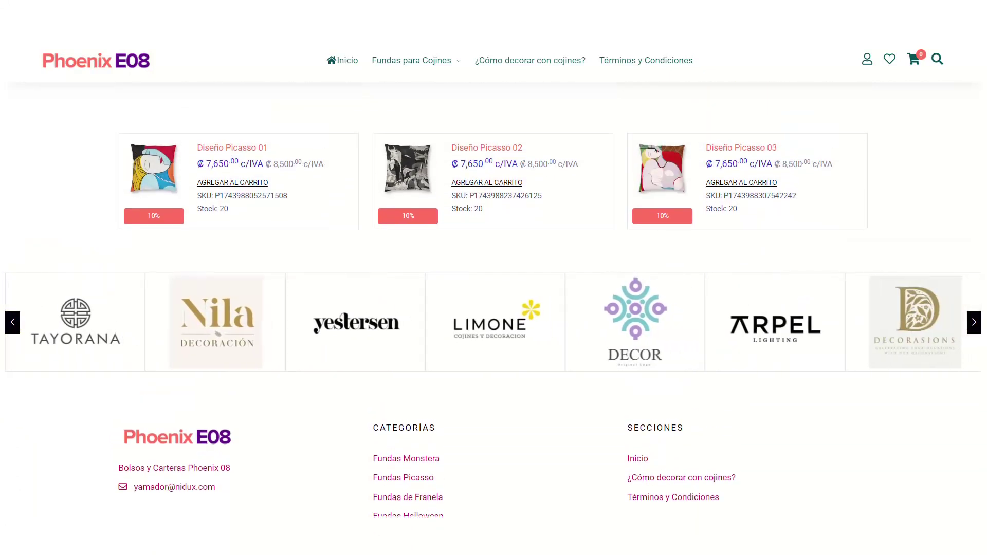
click(974, 324)
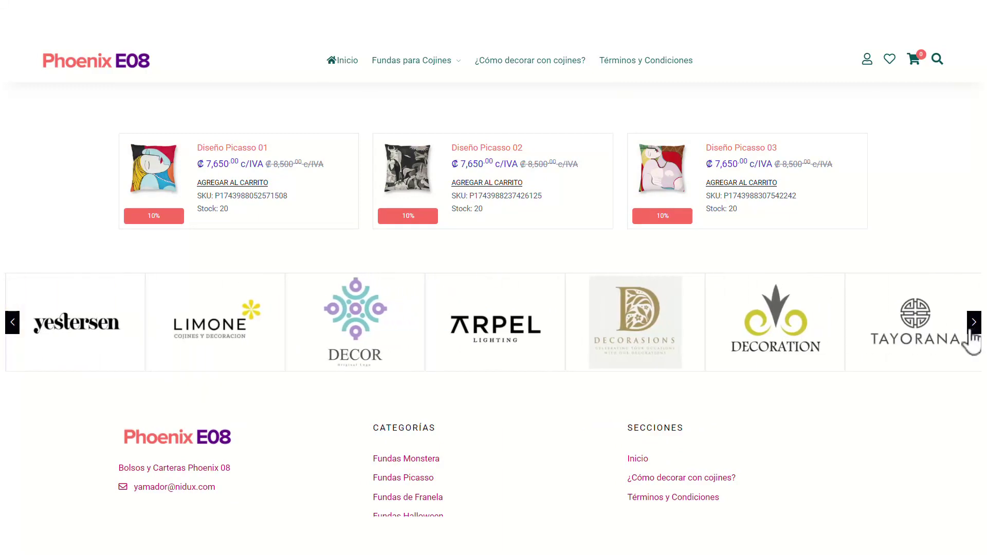
click(973, 324)
click(974, 324)
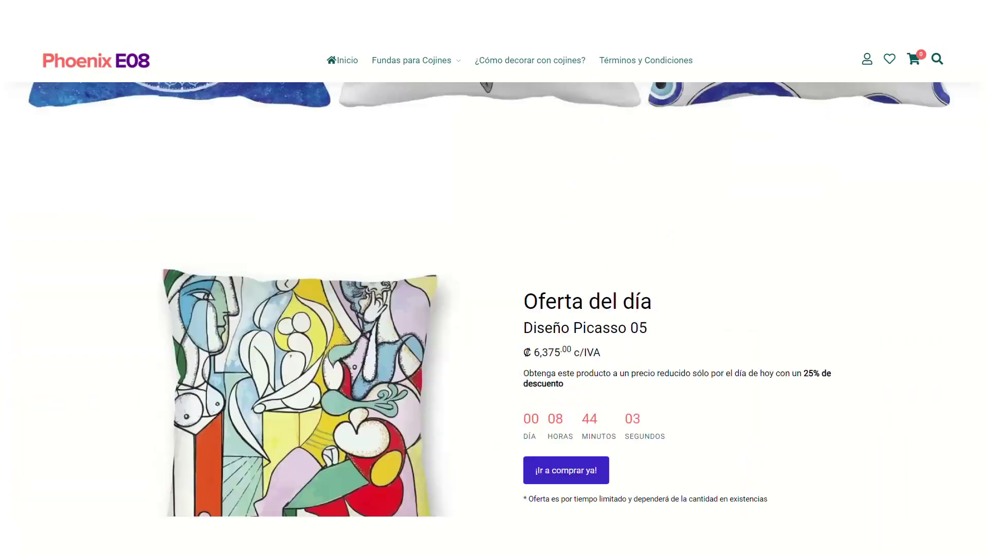
scroll(493, 278, up, 7)
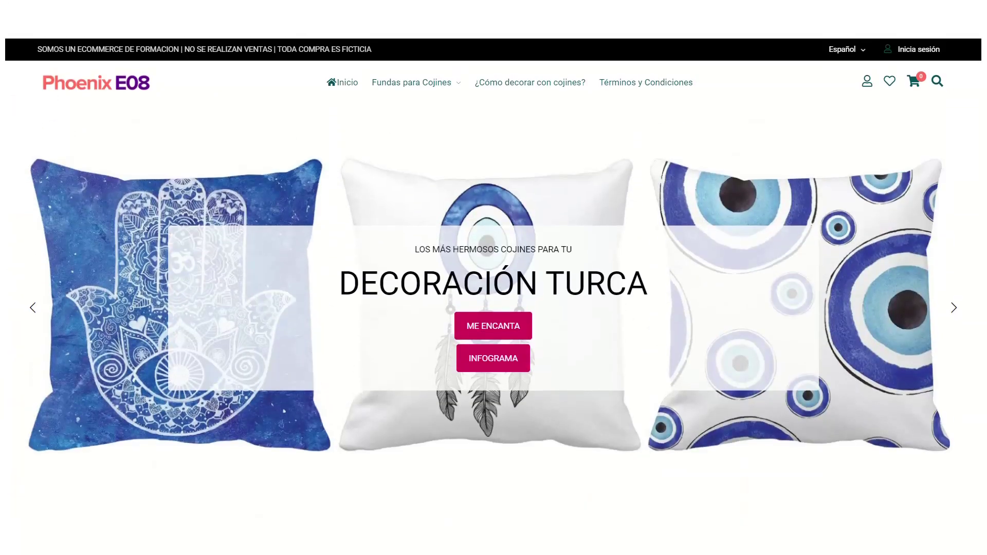
click(950, 311)
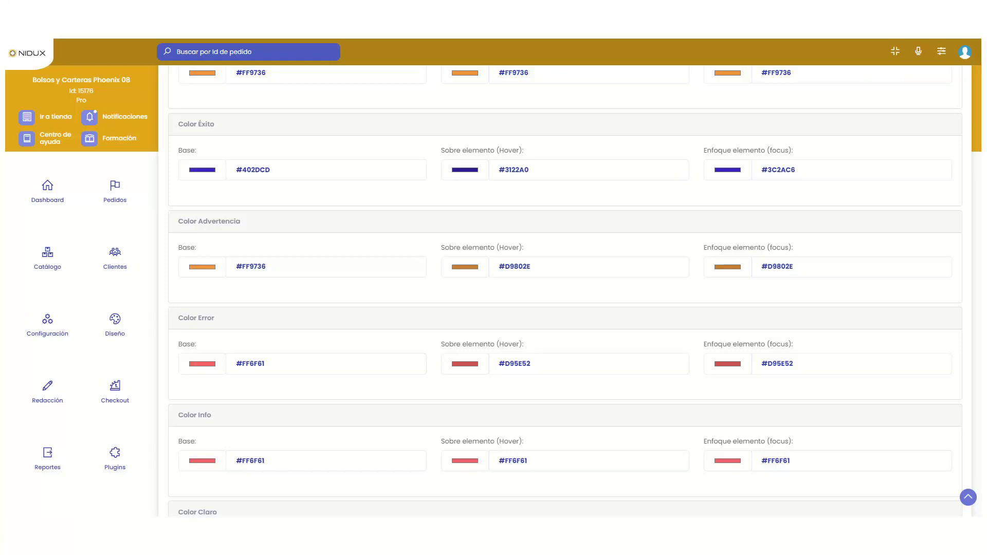
- In the Estilo de Home settings, enable the rotating banner with a rotation time of 2 Segundos and save the tab
scroll(315, 61, up, 10)
click(189, 120)
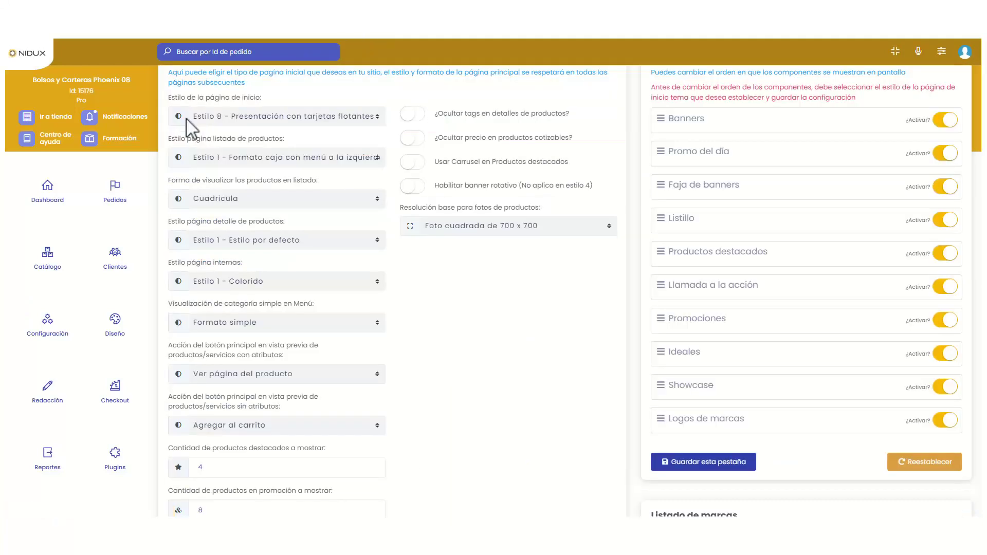
scroll(186, 117, up, 2)
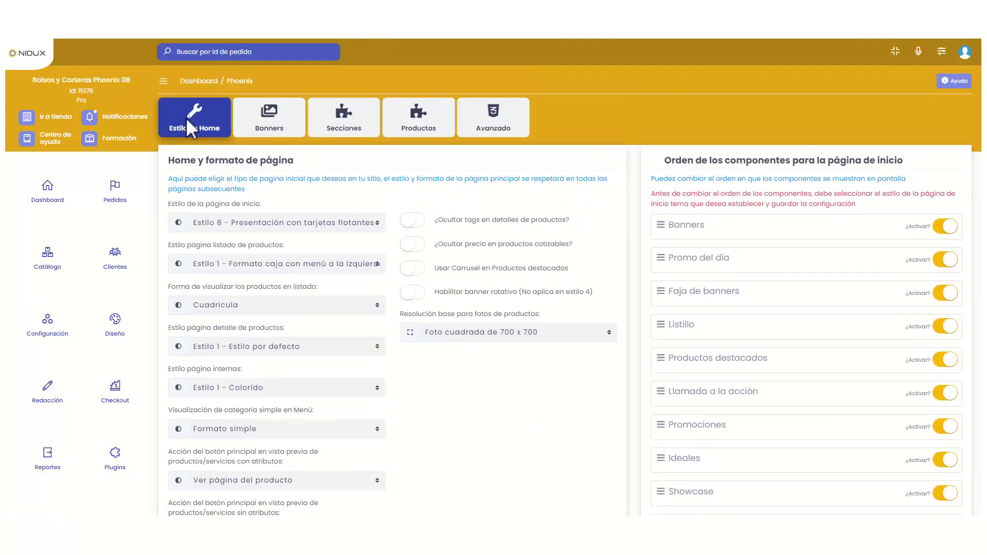
click(412, 293)
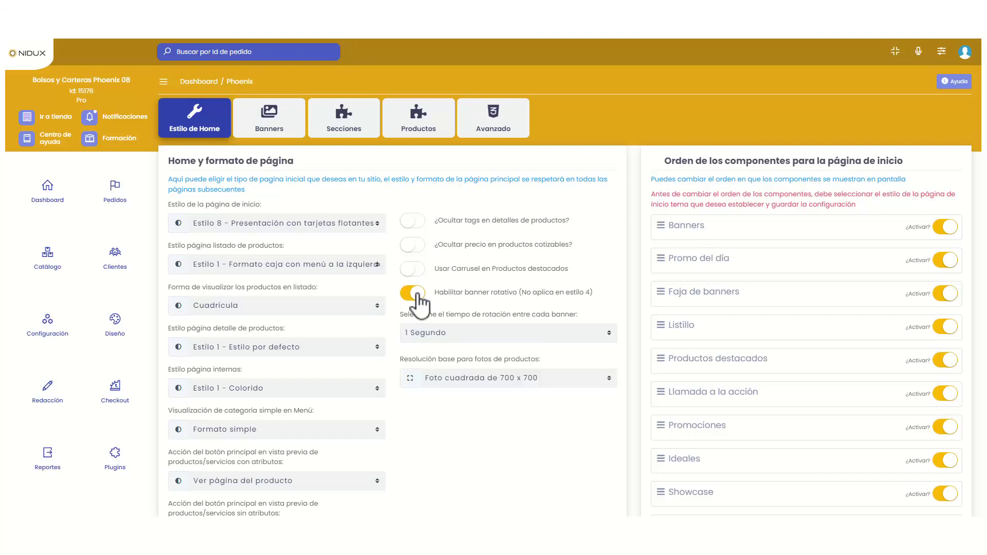
click(434, 337)
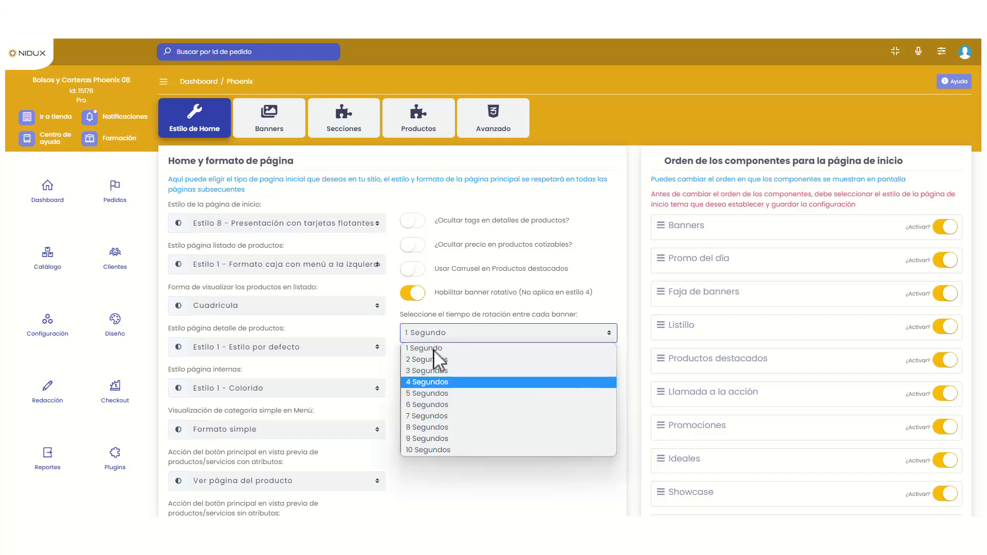
click(433, 358)
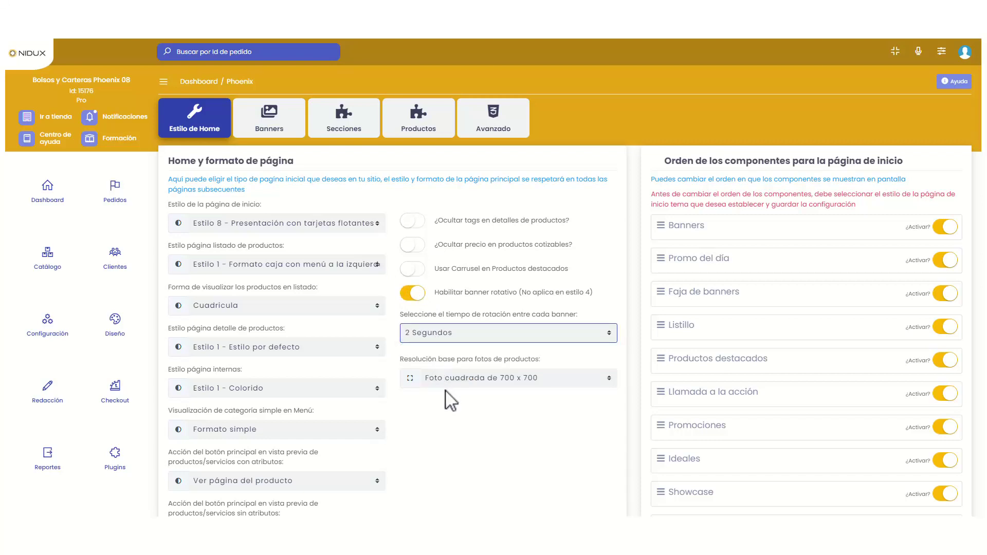
scroll(446, 392, down, 5)
click(239, 489)
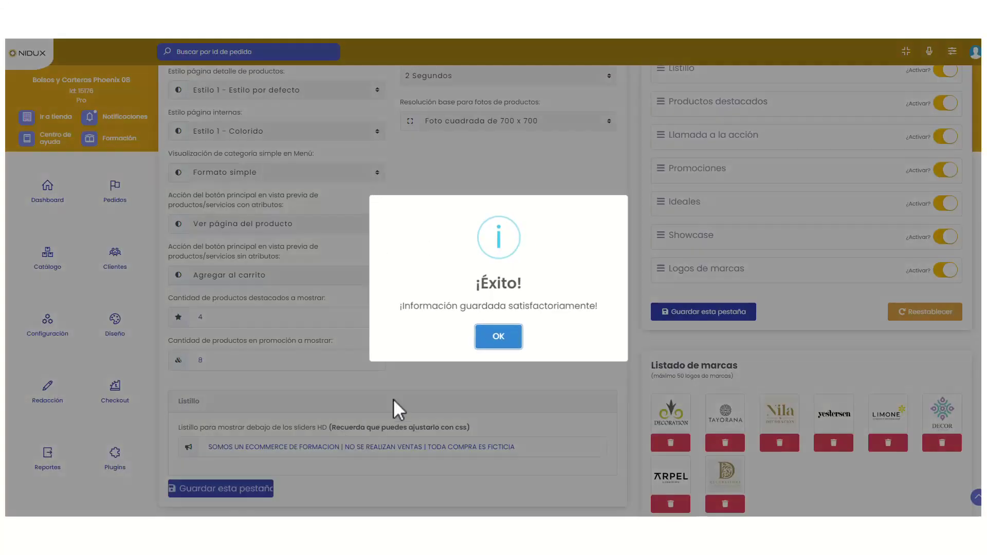
click(491, 343)
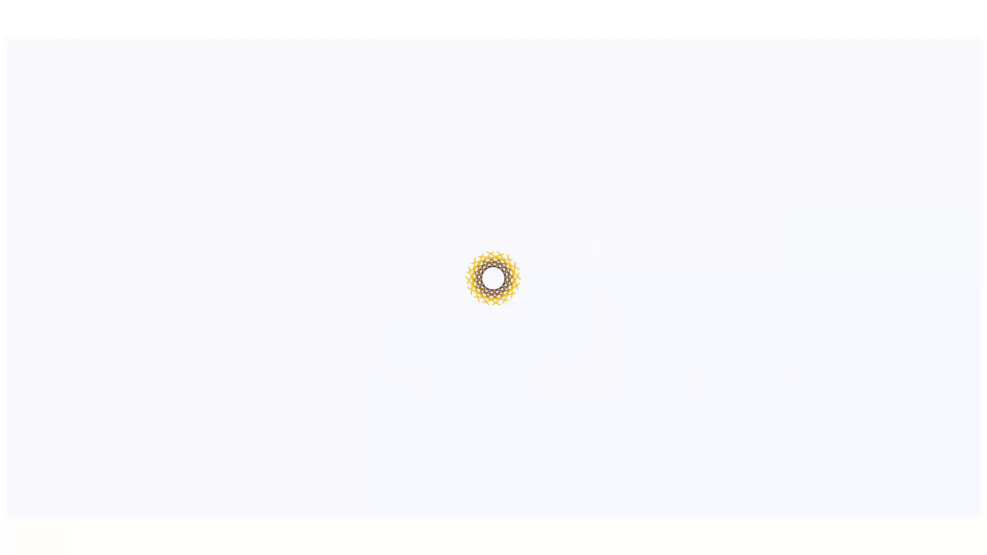
- Set the rotation time between banners to 5 Segundos
scroll(441, 208, up, 3)
click(438, 205)
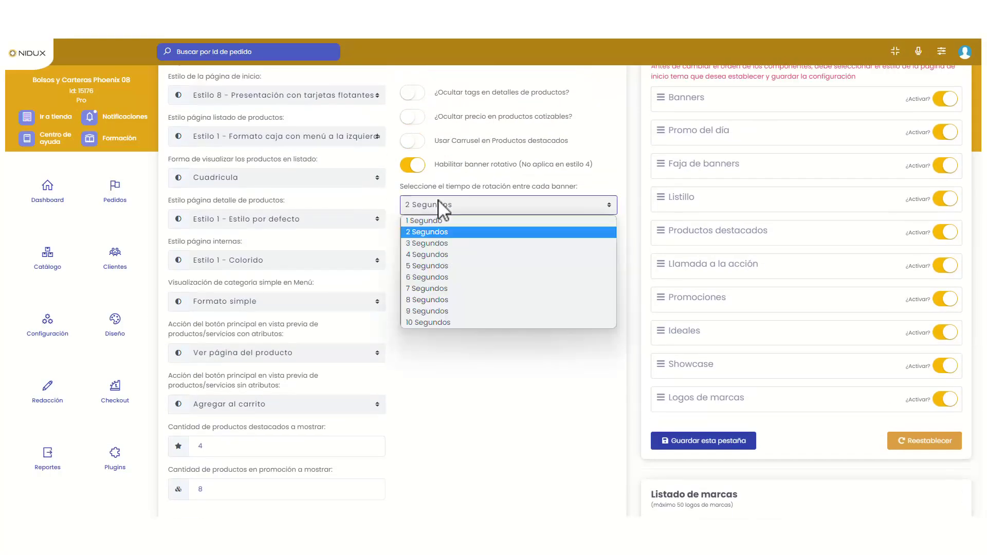
click(435, 266)
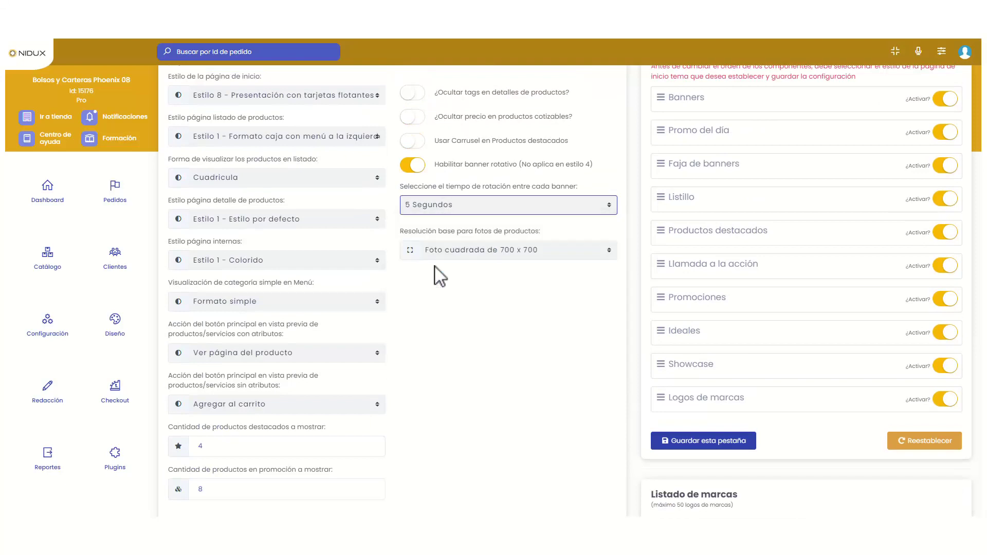
- Set the home page style to Estilo 5 - Banners pequeños con color de fondo and save the tab
scroll(433, 275, up, 2)
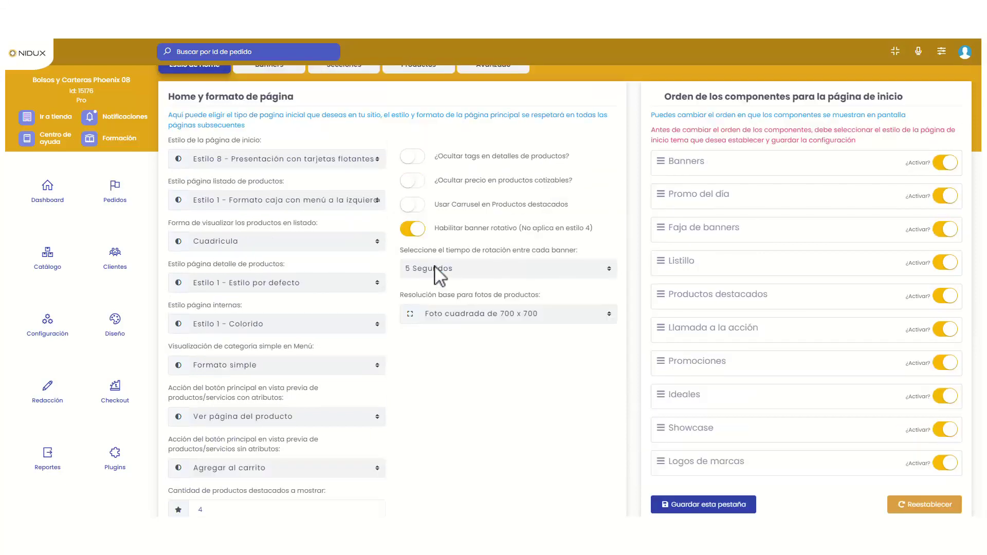
click(288, 161)
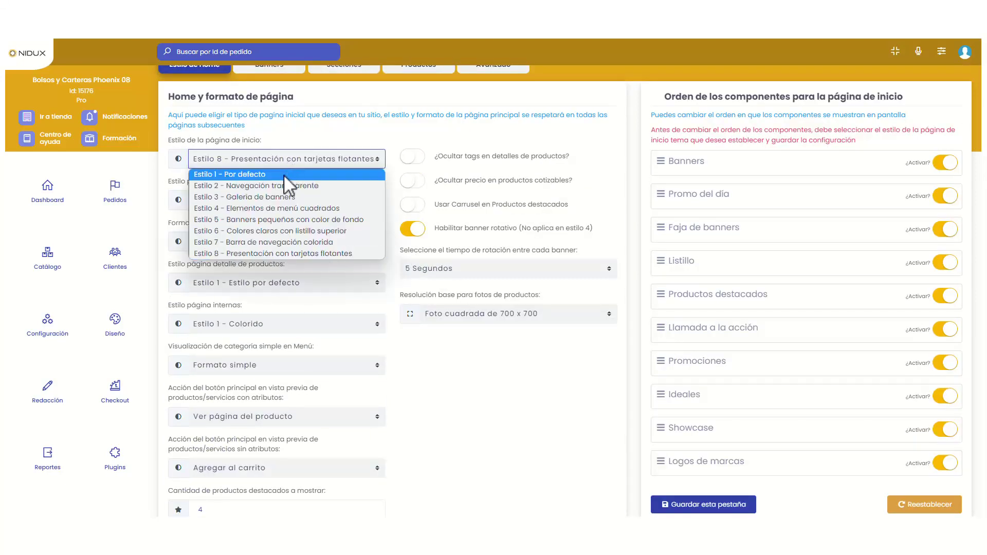
click(250, 221)
scroll(240, 234, down, 5)
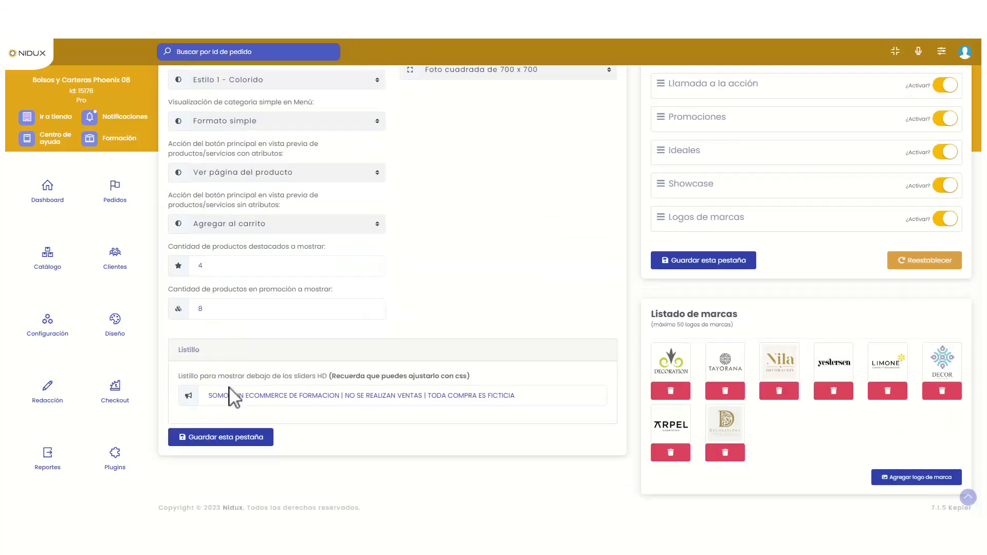
click(247, 438)
click(499, 335)
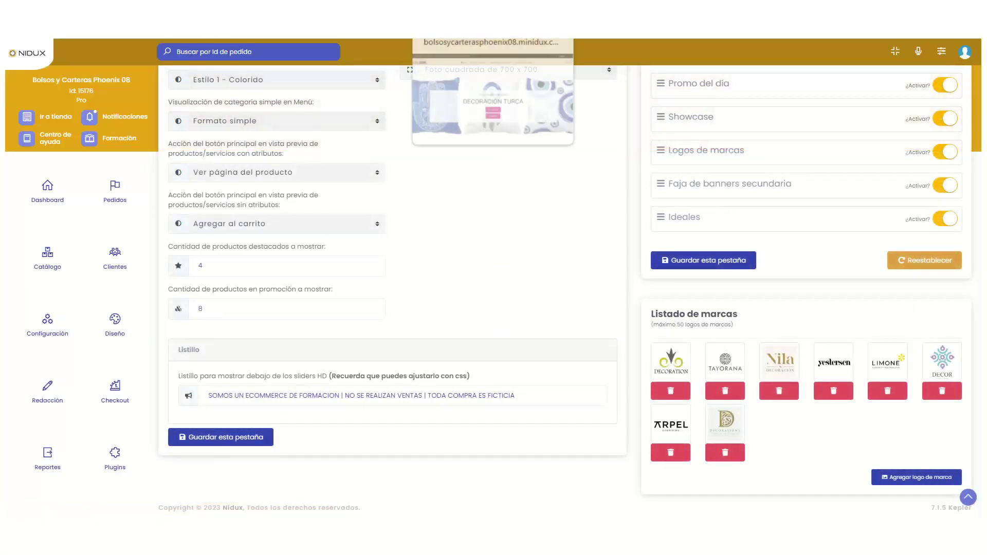
- Switch to the store and reload it to review the home page's header, banner grid, featured products and call to action
click(452, 38)
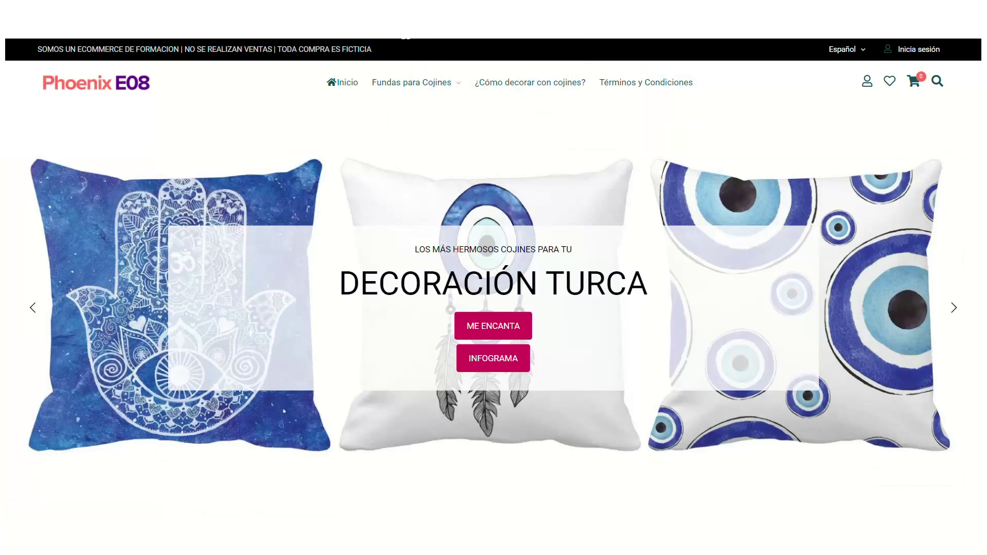
key(F5)
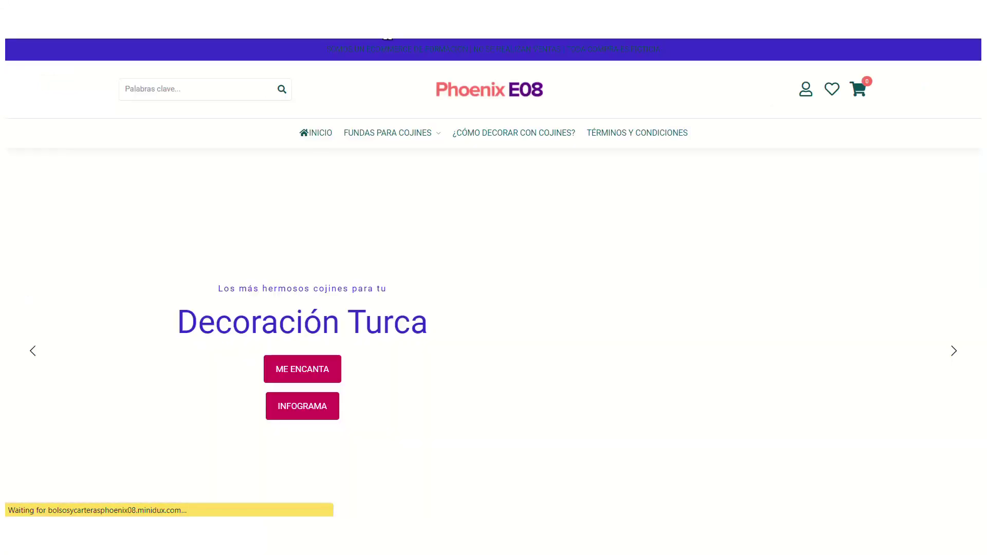
scroll(500, 330, down, 6)
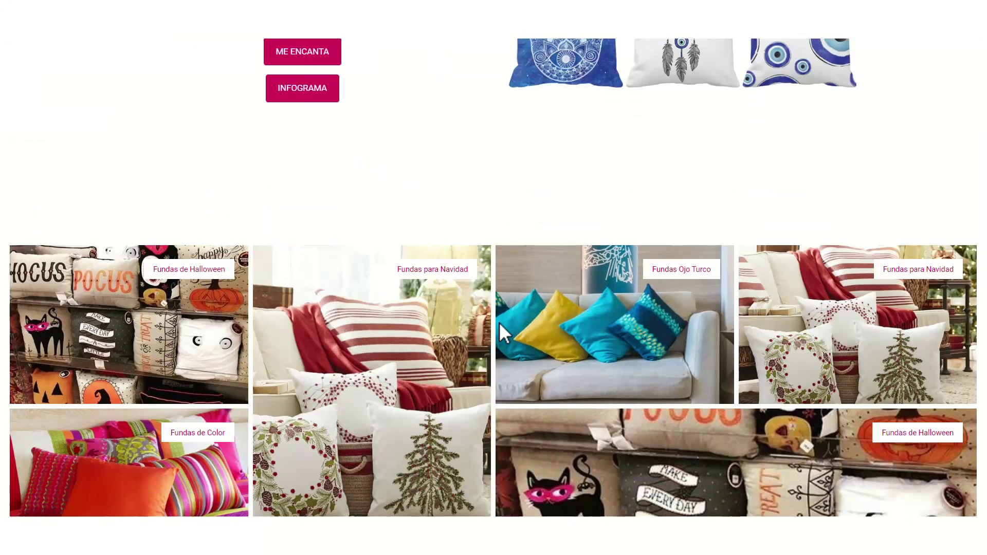
scroll(498, 321, down, 3)
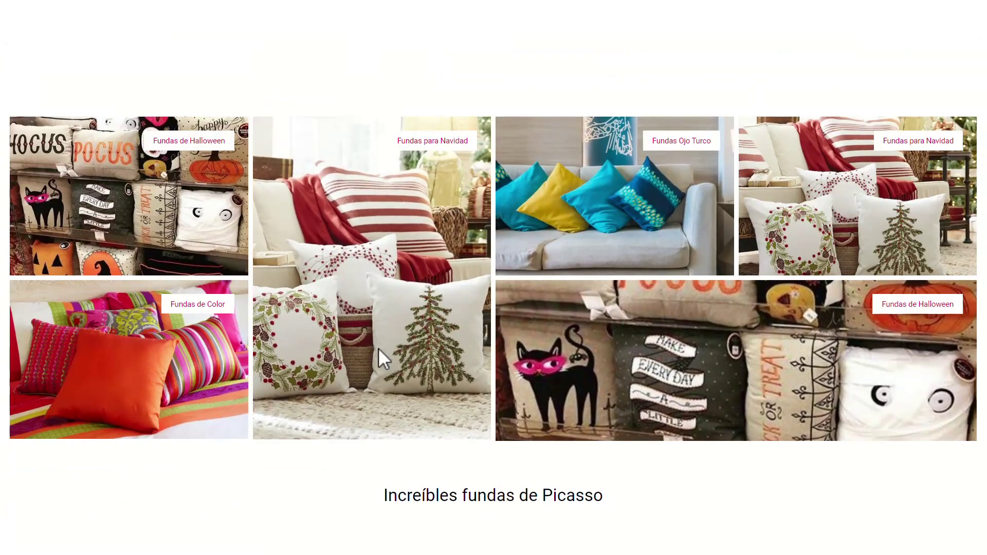
scroll(378, 348, down, 11)
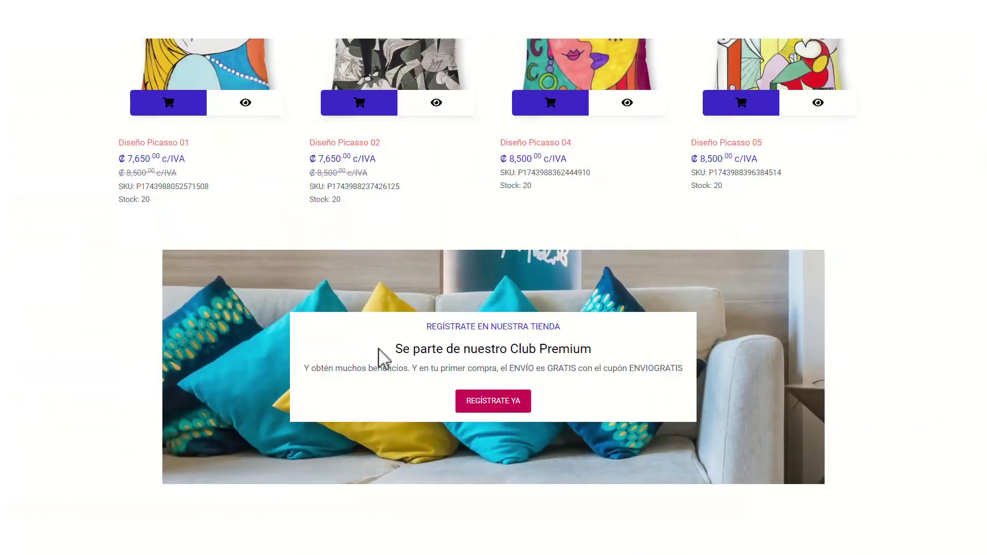
- In the Phoenix theme settings, set the home page style back to Estilo 8 - Presentación con tarjetas flotantes
scroll(379, 347, up, 12)
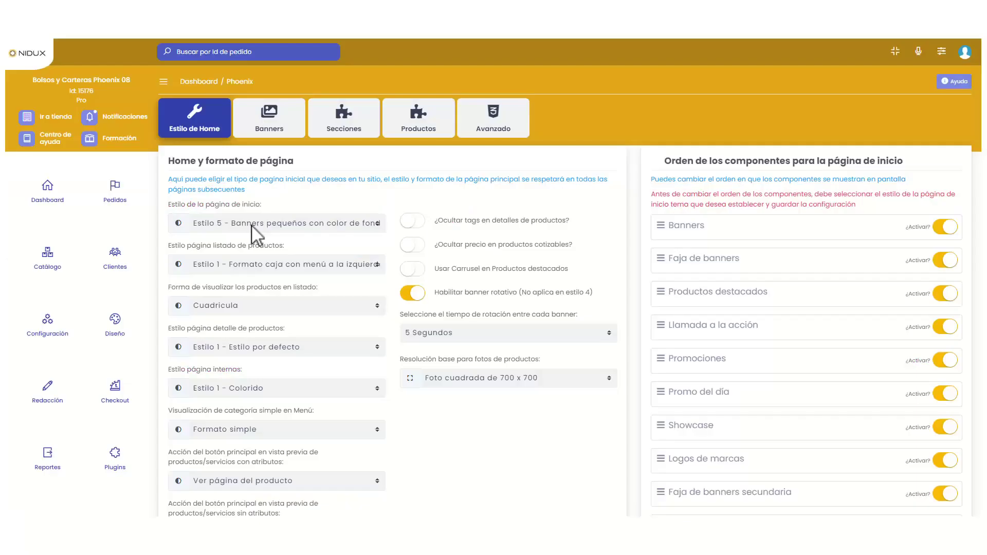
click(251, 224)
click(231, 316)
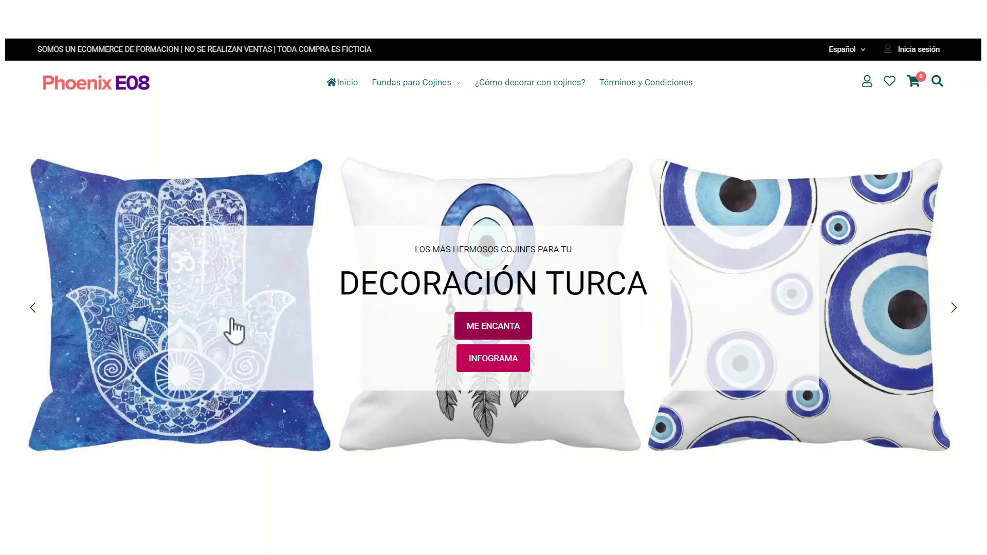
- Open the store's Infograma PDF and find the recommended main banner size on the Estilo 8 page
click(501, 369)
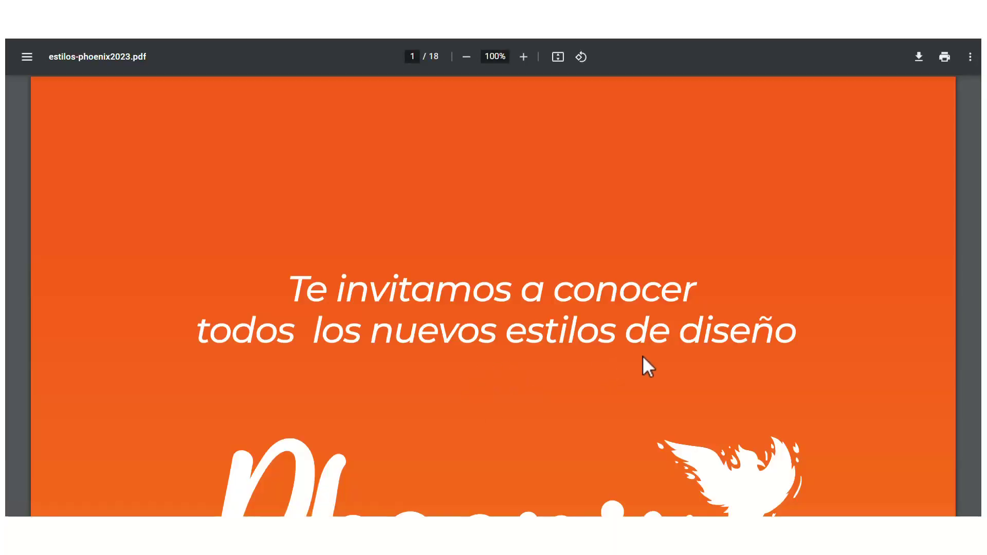
scroll(526, 316, down, 3)
scroll(526, 316, down, 1)
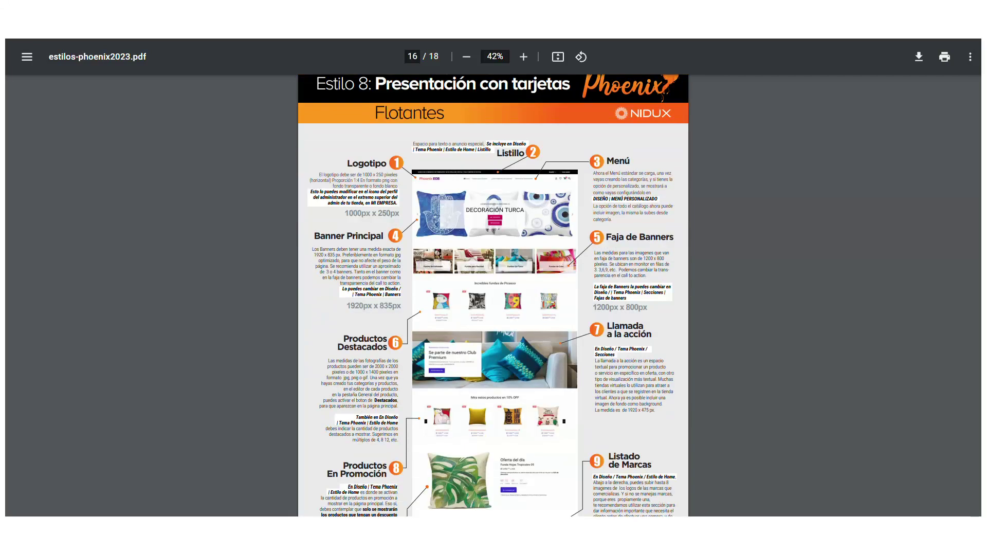
scroll(493, 296, down, 1)
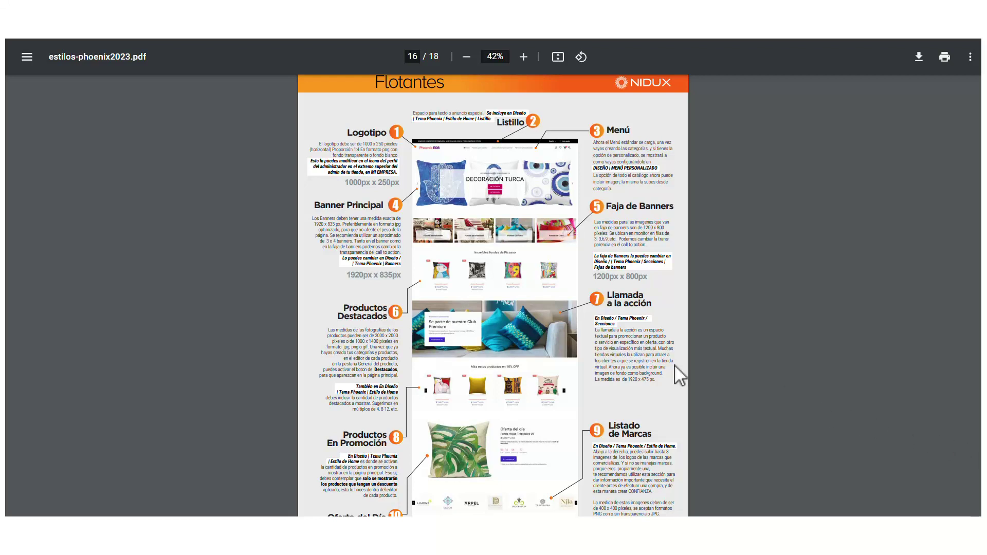
drag(346, 276, 400, 280)
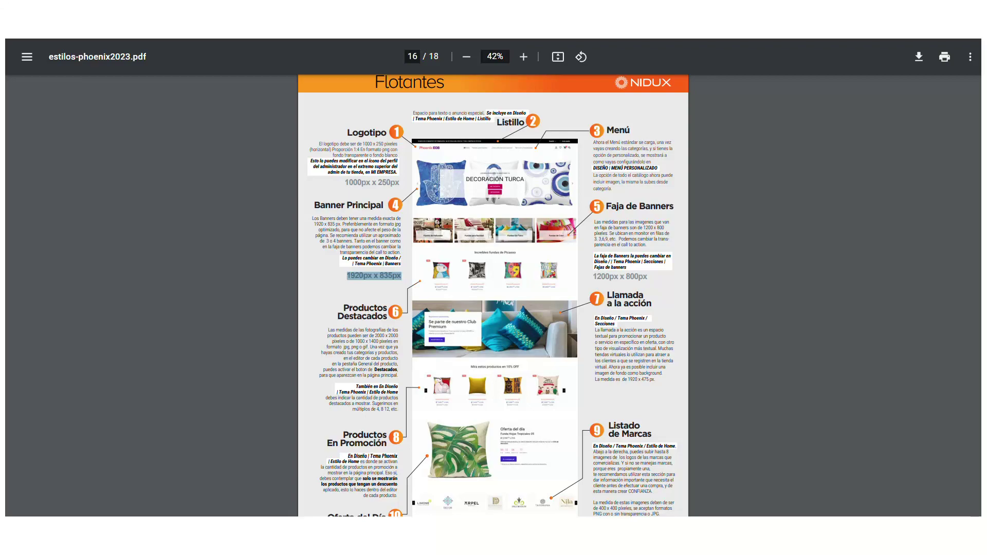
- Find the Estilo 5 page in the PDF and check its sizes for the main banner and the Faja de Banners
scroll(493, 296, up, 20)
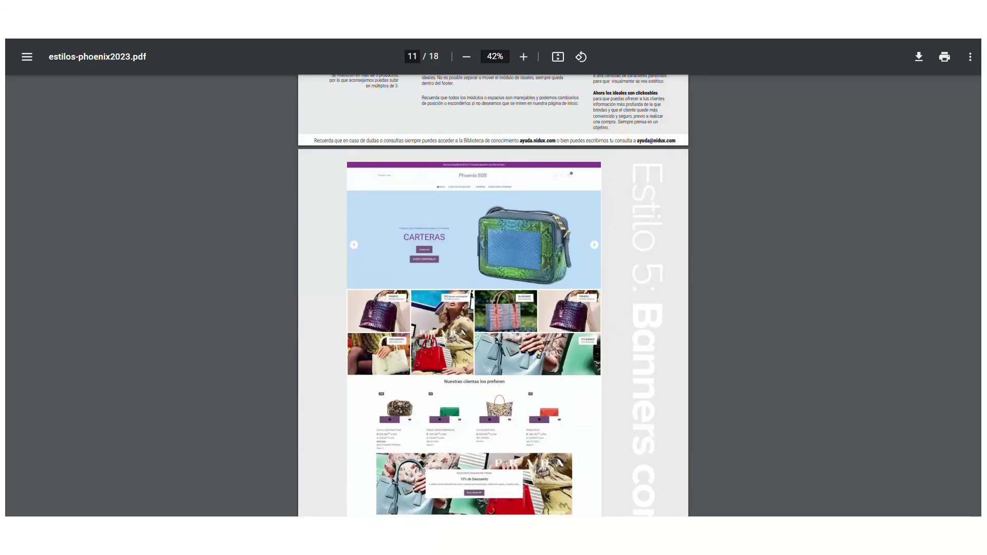
scroll(493, 296, up, 15)
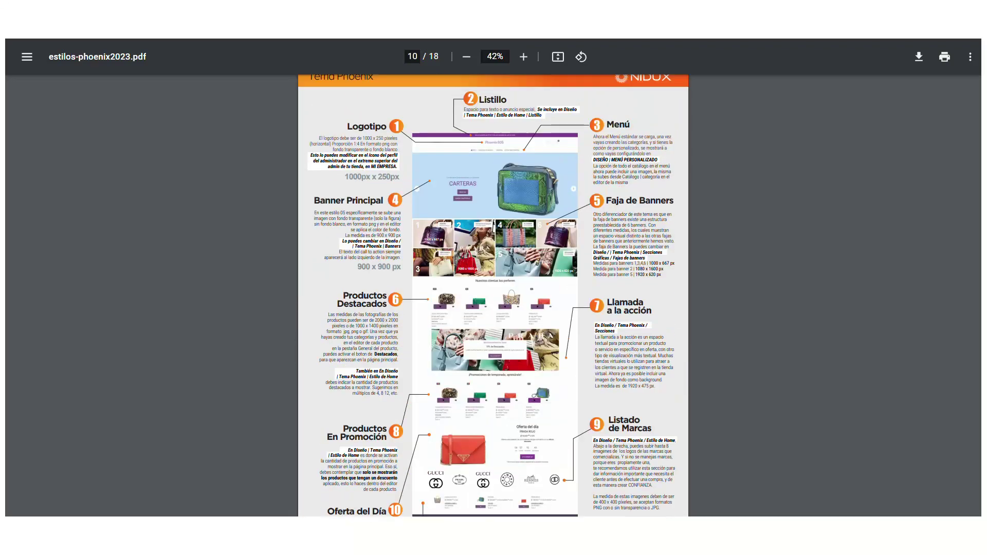
scroll(494, 296, up, 1)
drag(356, 311, 402, 311)
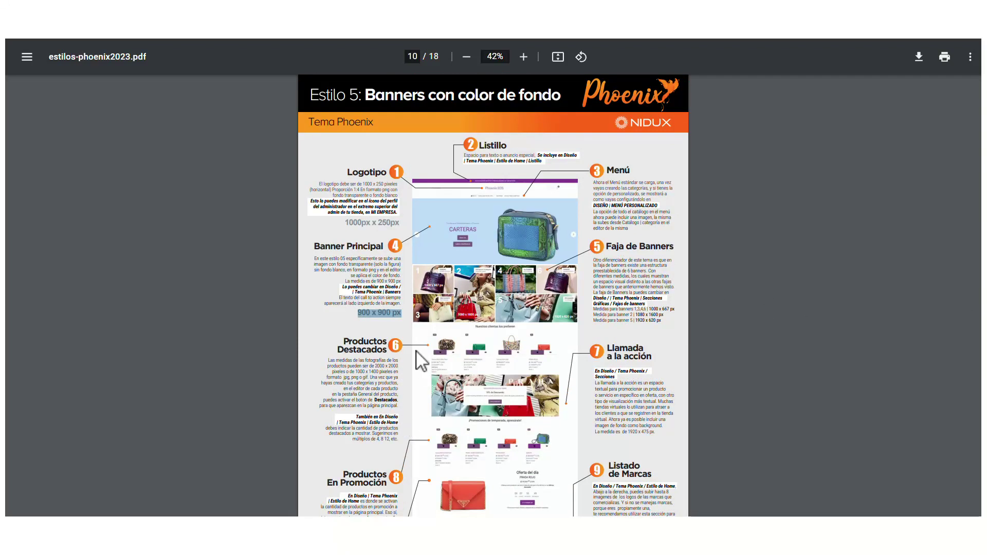
drag(611, 298, 614, 267)
click(614, 267)
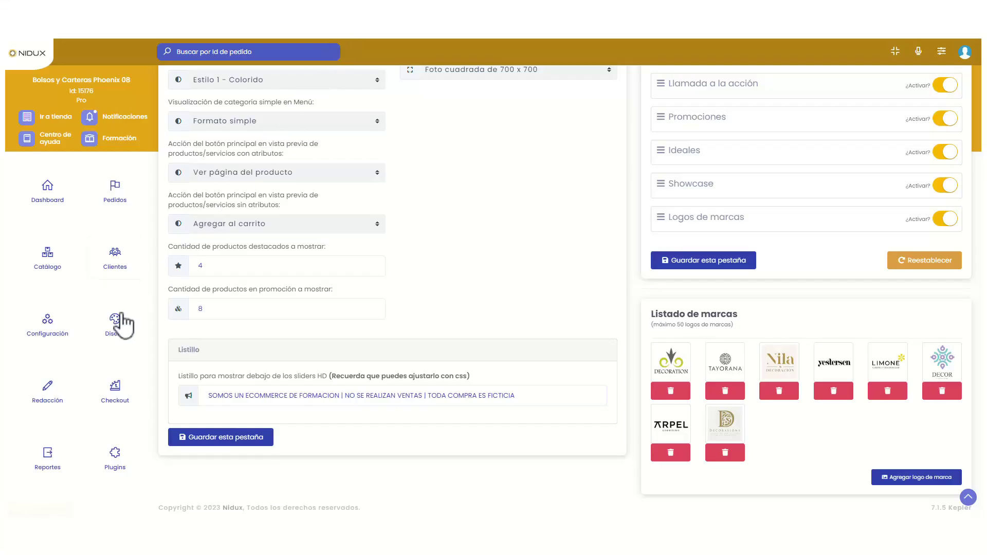
- In the Nidux admin catalog, open the Fundas Monstera category for editing and check the maximum size of its category image
click(117, 323)
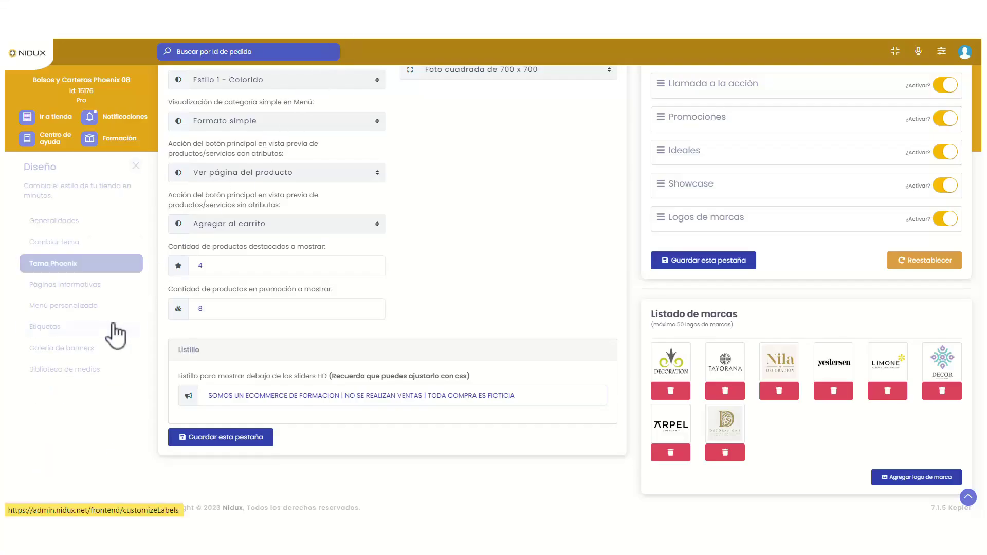
click(136, 166)
click(67, 240)
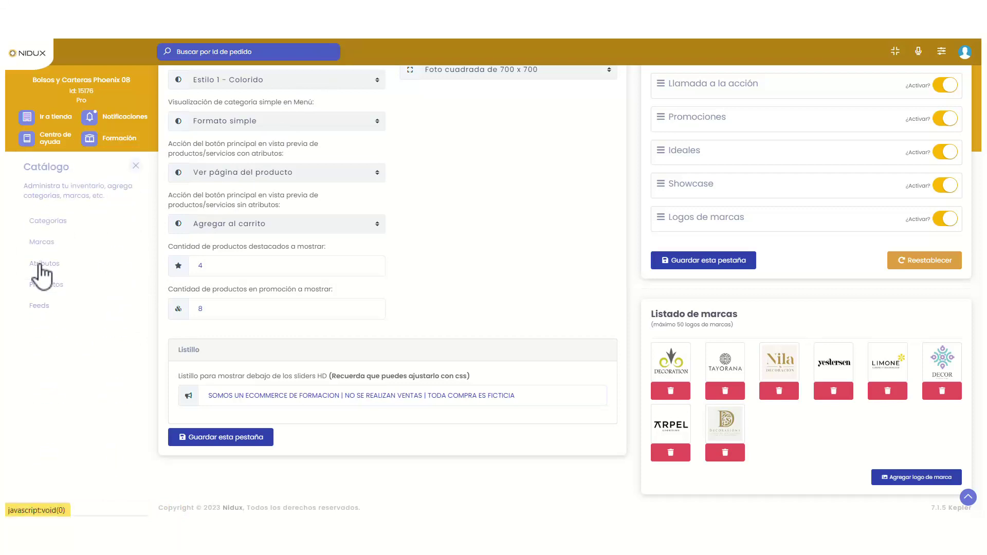
click(65, 222)
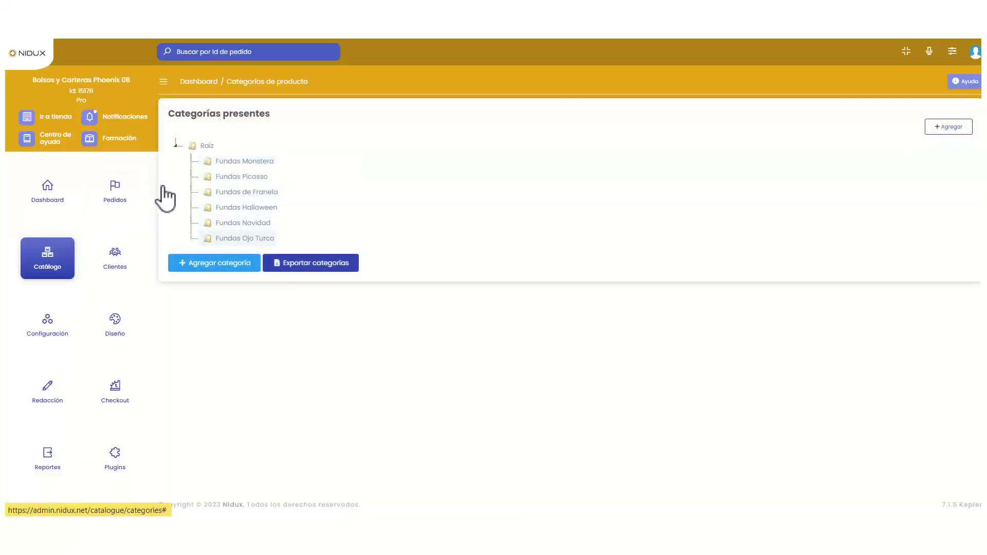
right_click(240, 161)
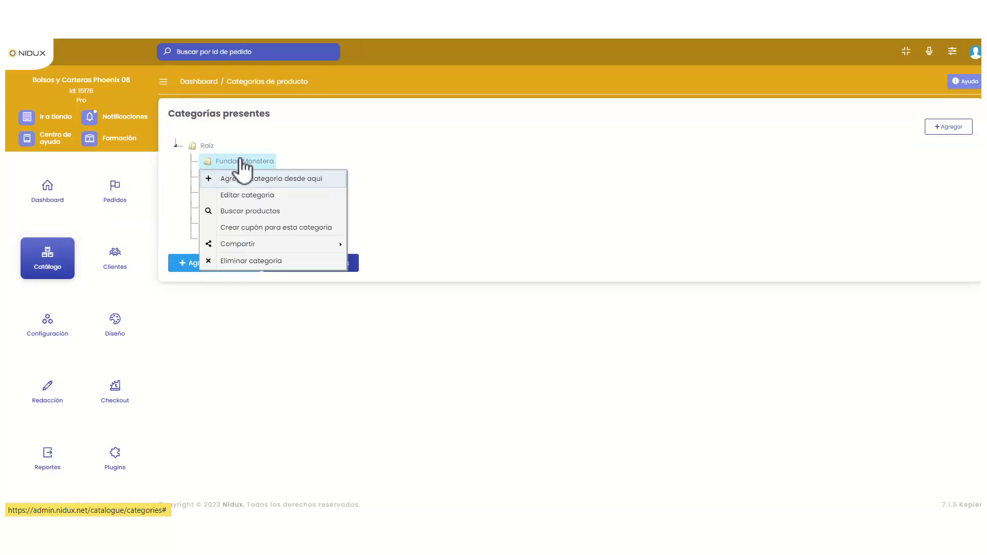
click(260, 195)
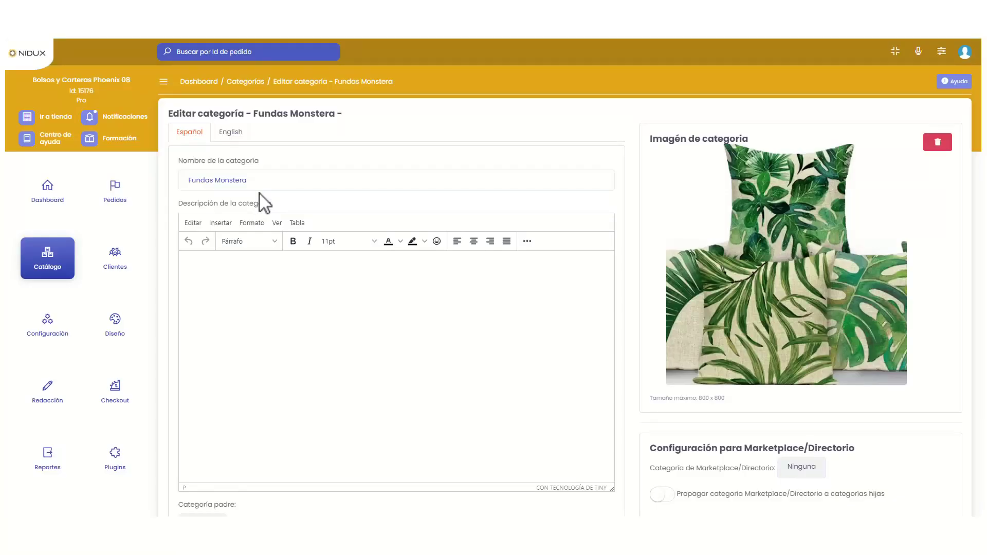
drag(697, 399, 732, 401)
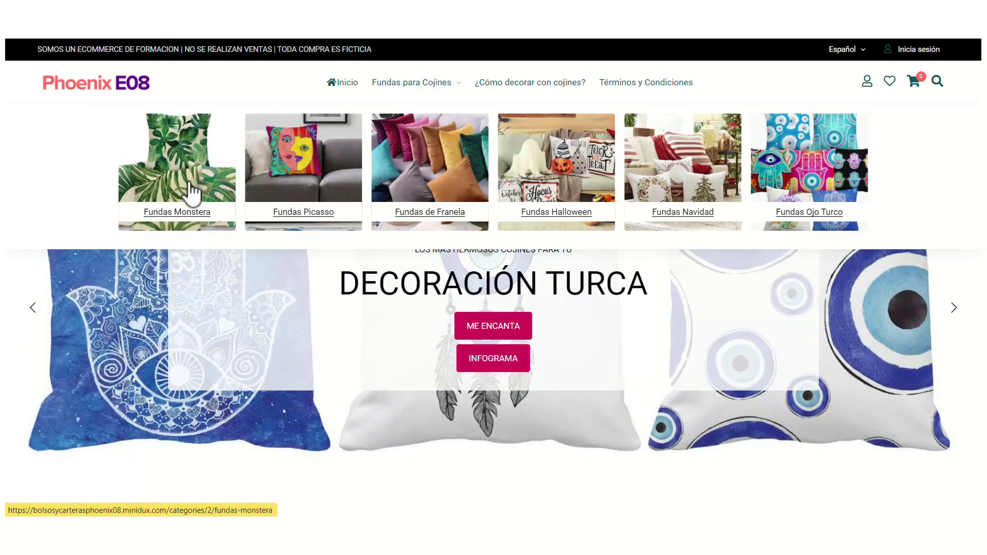
- View the Fundas Monstera category page in the store from the Fundas para Cojines menu
click(188, 186)
mouse_move(409, 86)
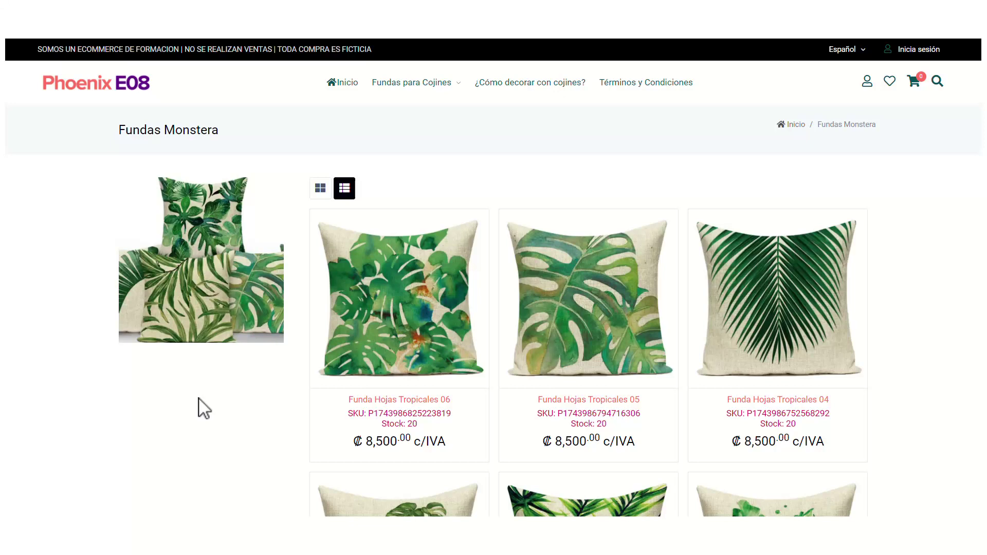
- In the Nidux admin, set the product listing page style to Estilo 2 - Lista doble con menú superior
scroll(411, 353, down, 6)
scroll(438, 352, up, 6)
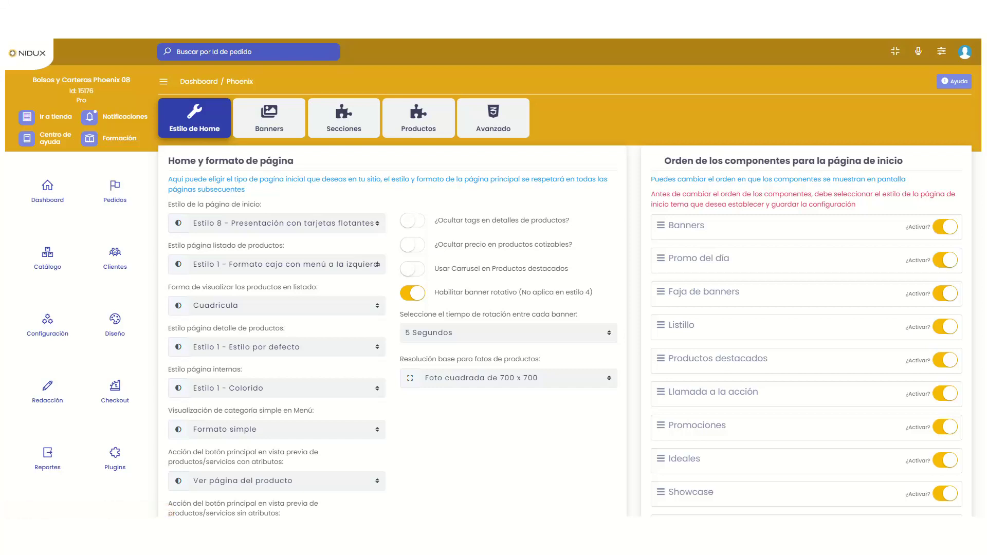
drag(168, 246, 286, 251)
click(264, 268)
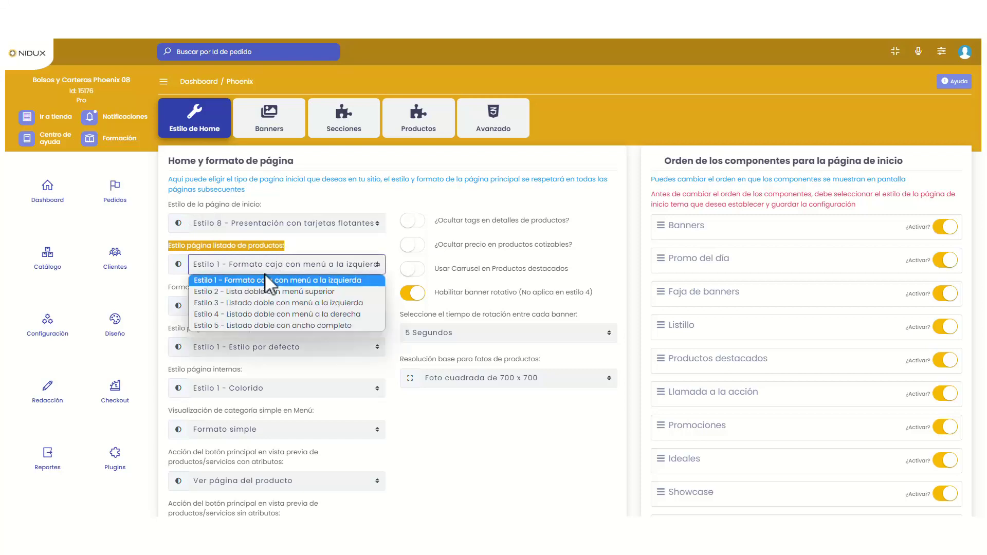
key(Down)
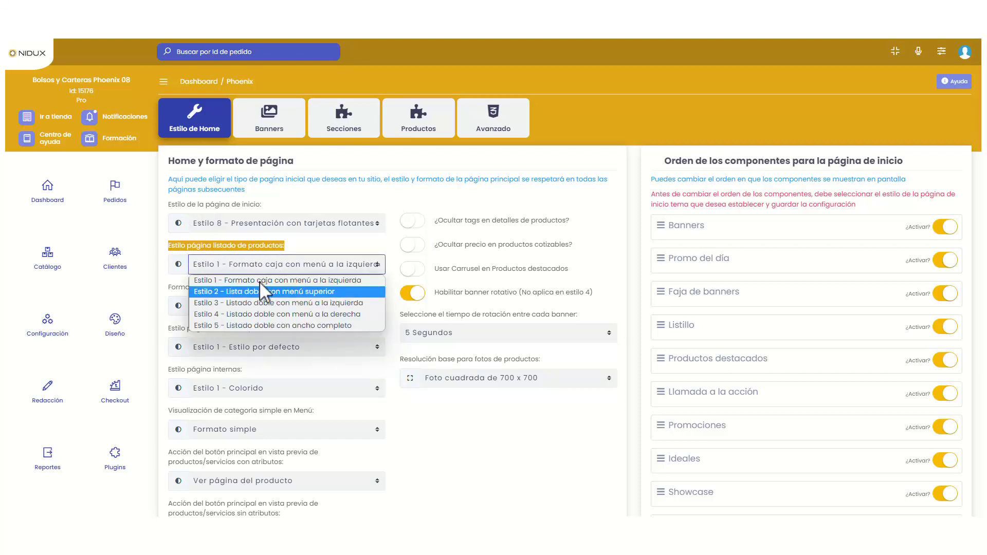
click(250, 293)
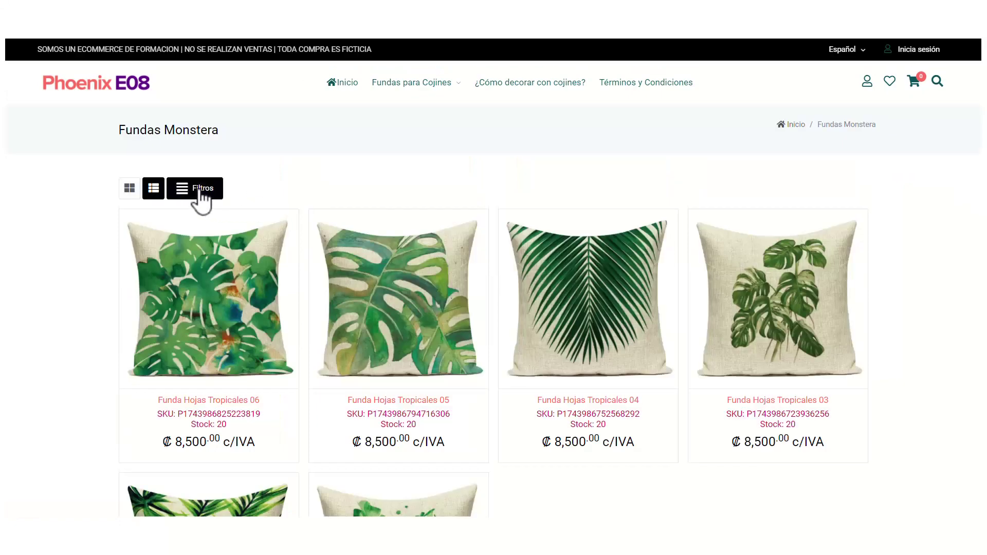
- On the store's Fundas Monstera page, show and hide the filters, then view the products as a list and again as a grid
click(201, 190)
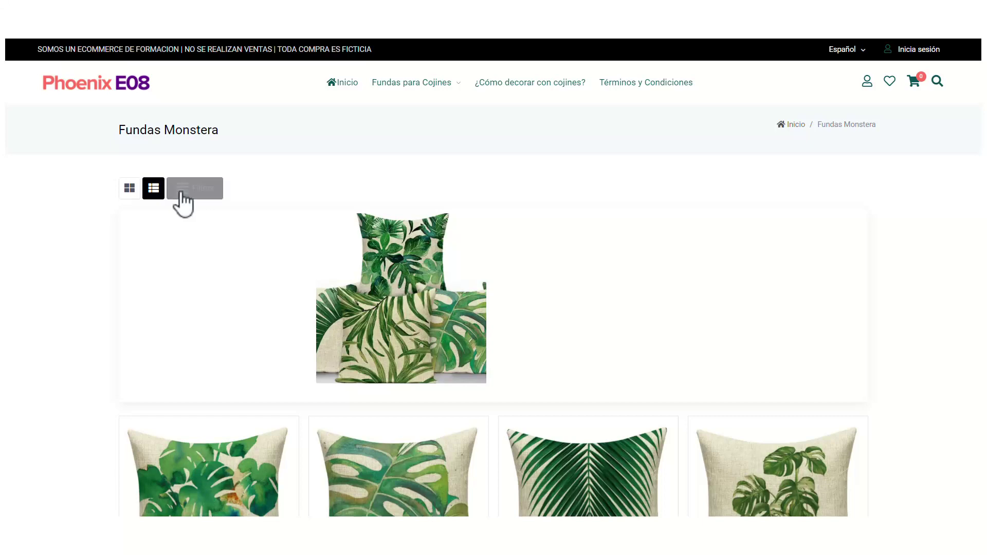
click(181, 193)
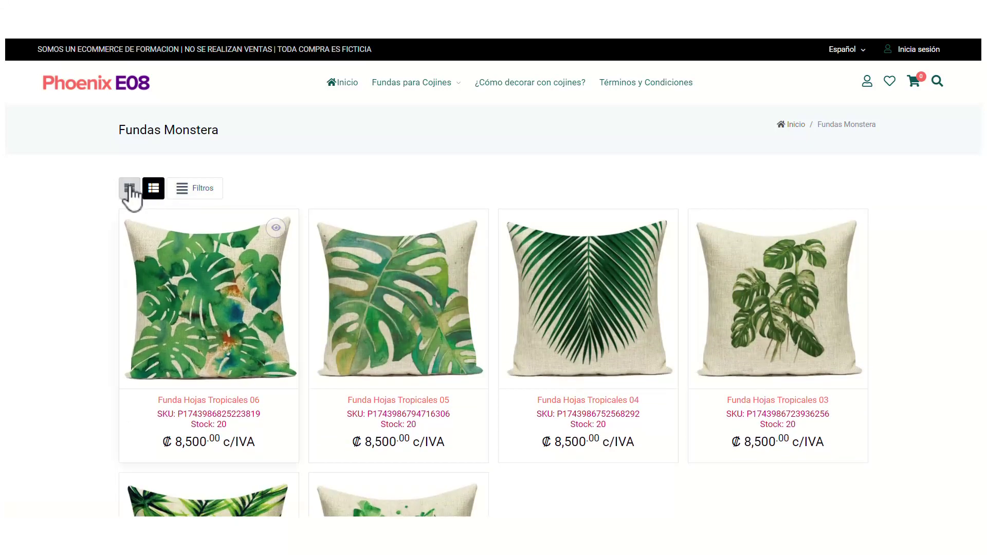
click(153, 193)
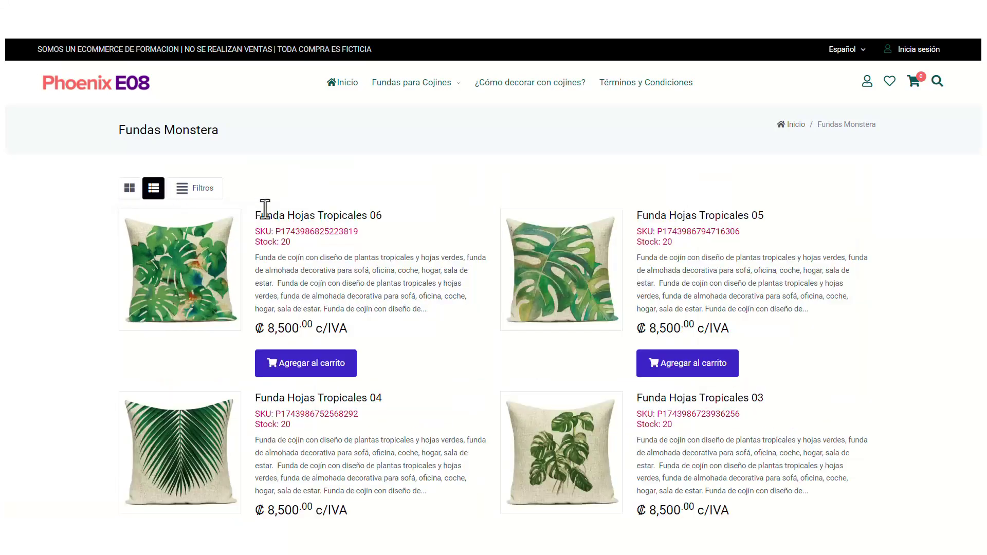
scroll(842, 294, down, 3)
scroll(843, 301, up, 3)
click(128, 190)
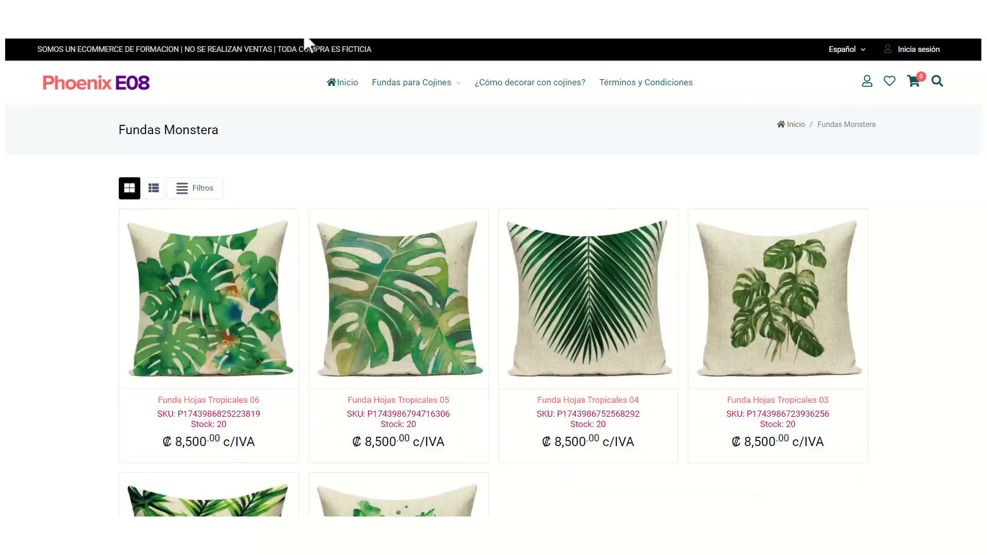
- Set the product listing style to Estilo 3 - Listado doble con menú a la izquierda, save it, and view the Fundas Monstera page
key(ctrl+Tab)
scroll(264, 194, up, 5)
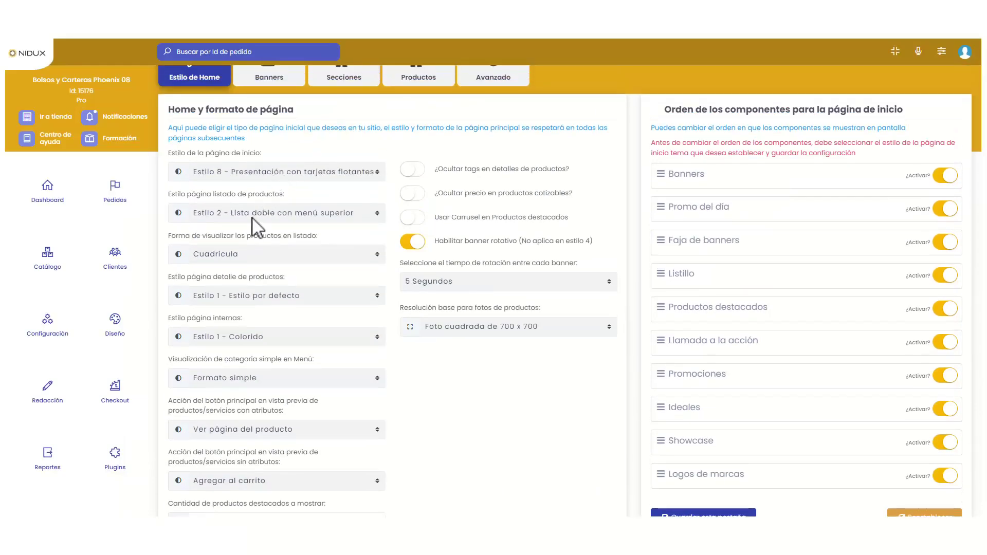
click(252, 219)
click(253, 249)
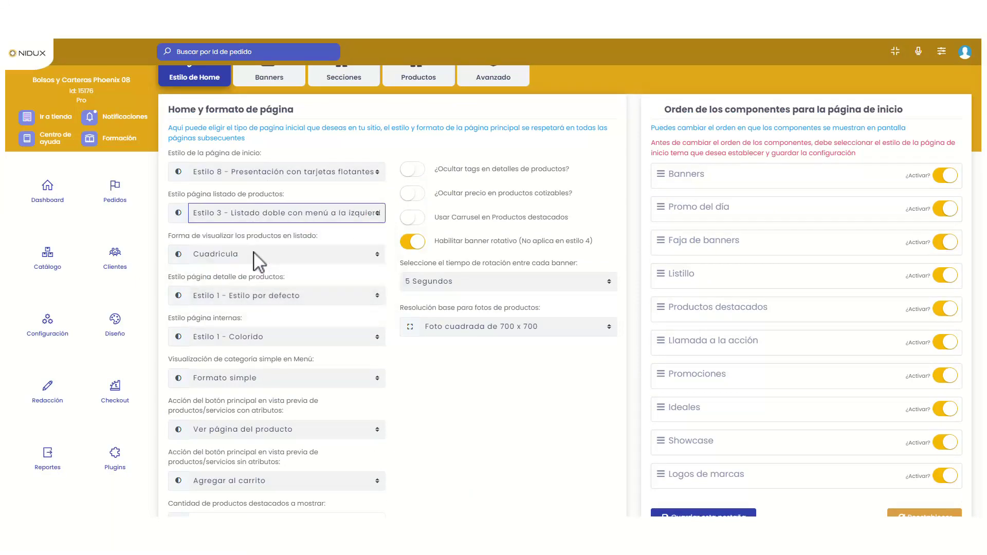
scroll(255, 267, down, 5)
click(269, 437)
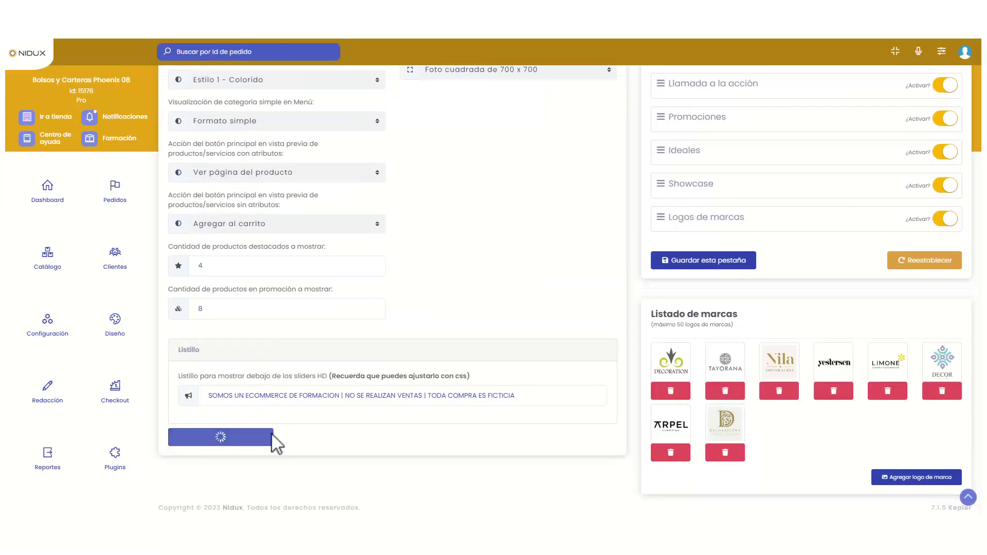
click(498, 335)
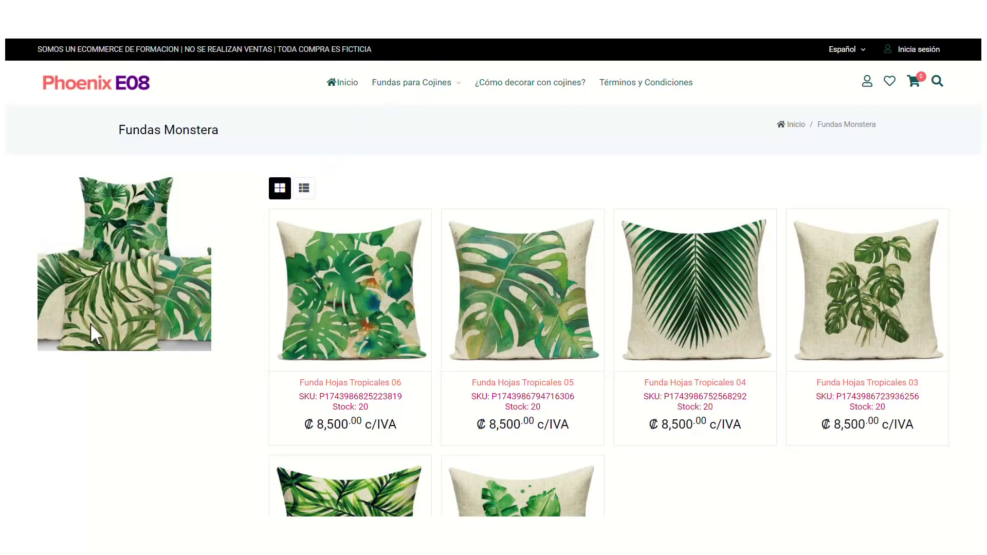
scroll(90, 326, down, 1)
scroll(88, 325, up, 1)
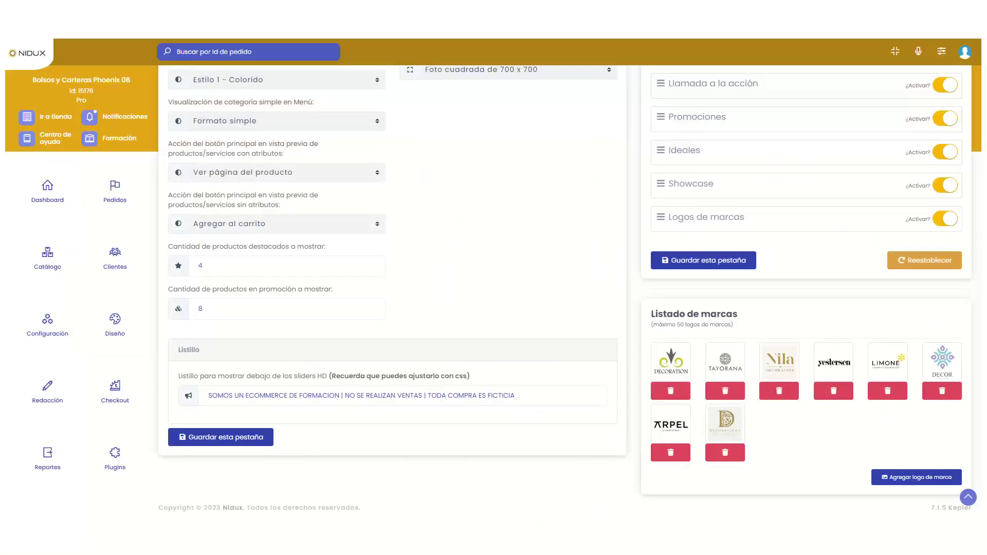
- Apply listing style Estilo 4 - Listado doble con menú a la derecha and view the Fundas Monstera products as a list
scroll(281, 211, up, 5)
click(282, 212)
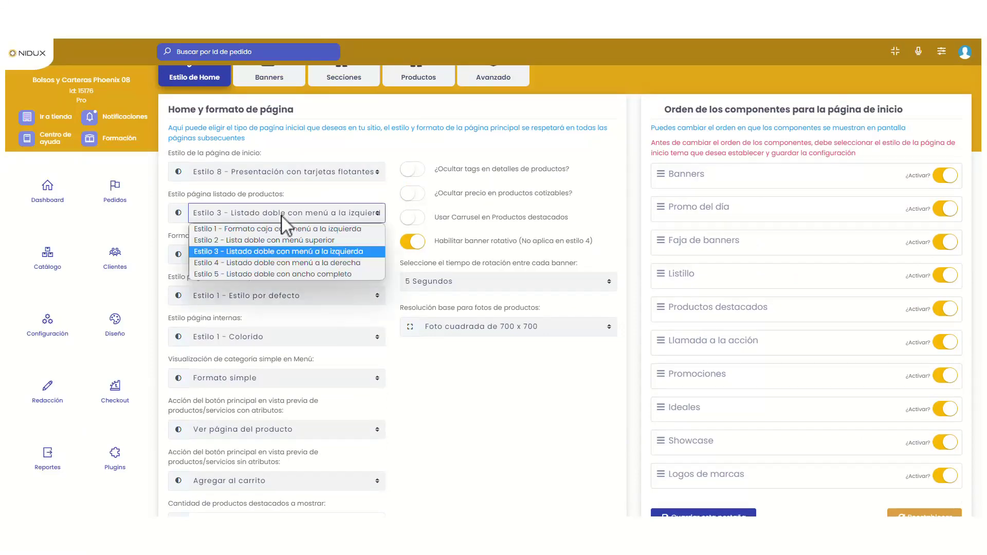
click(282, 262)
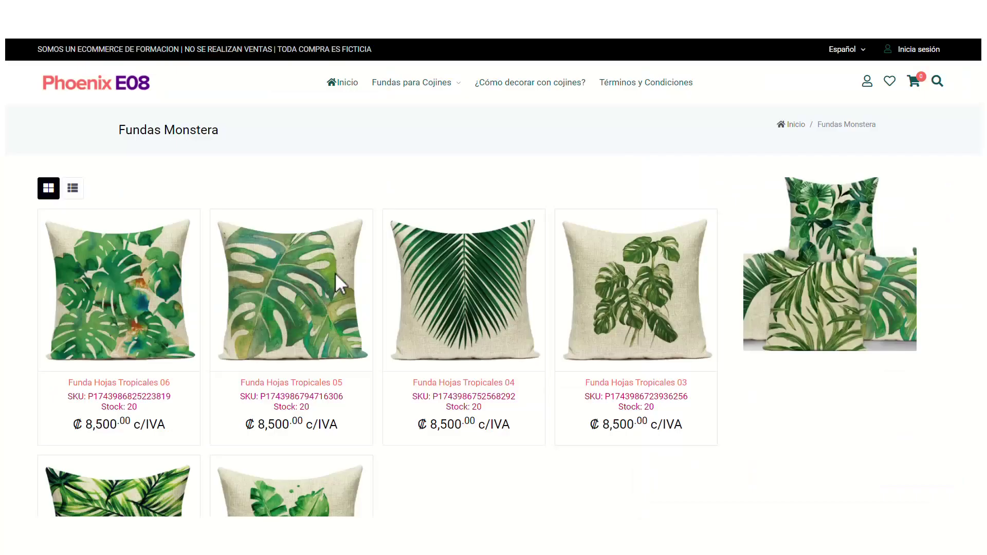
scroll(809, 364, down, 1)
scroll(809, 364, up, 1)
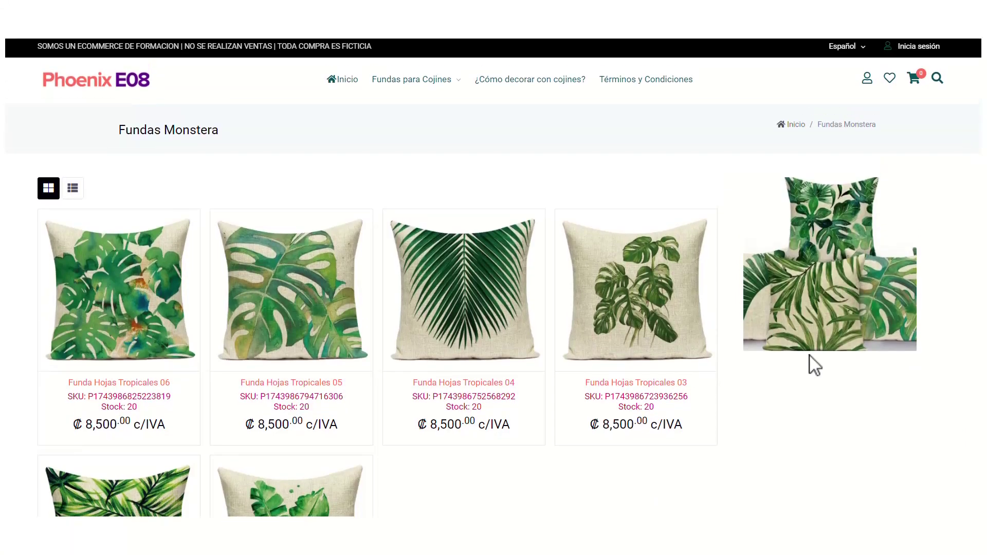
click(73, 192)
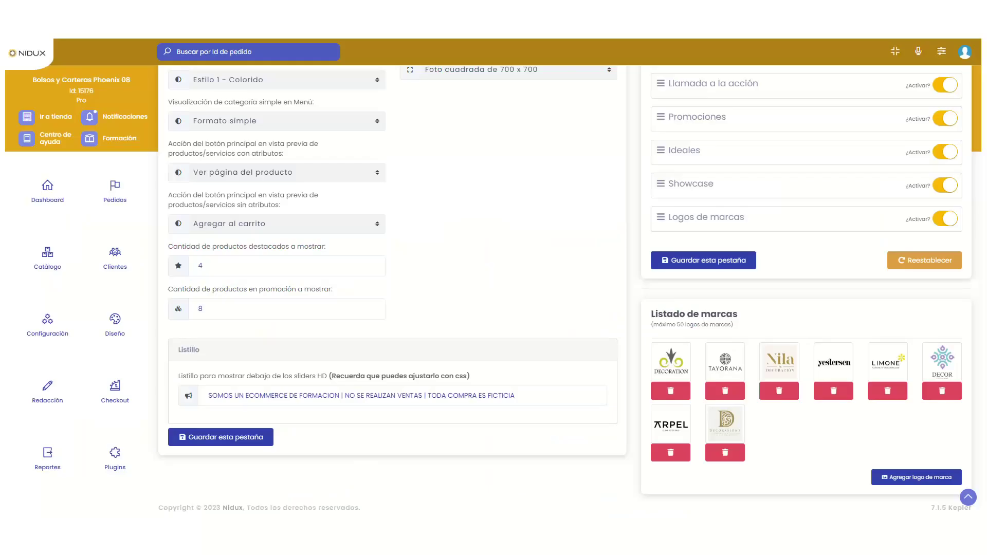
- Set the product listing style to Estilo 5 - Listado doble con ancho completo, save it, and view the Fundas Monstera products as a grid
scroll(329, 85, up, 6)
click(235, 267)
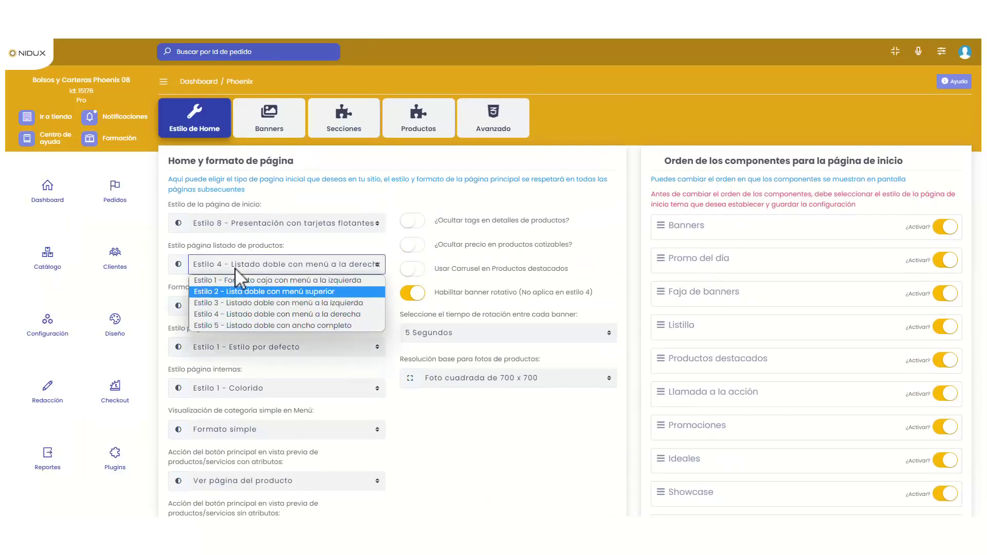
click(242, 323)
scroll(242, 325, down, 6)
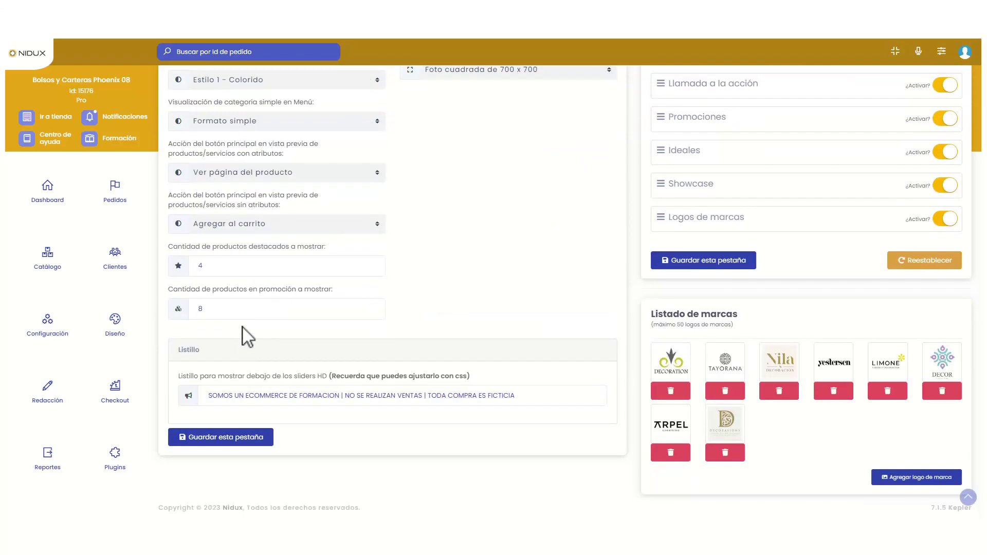
click(260, 437)
click(498, 334)
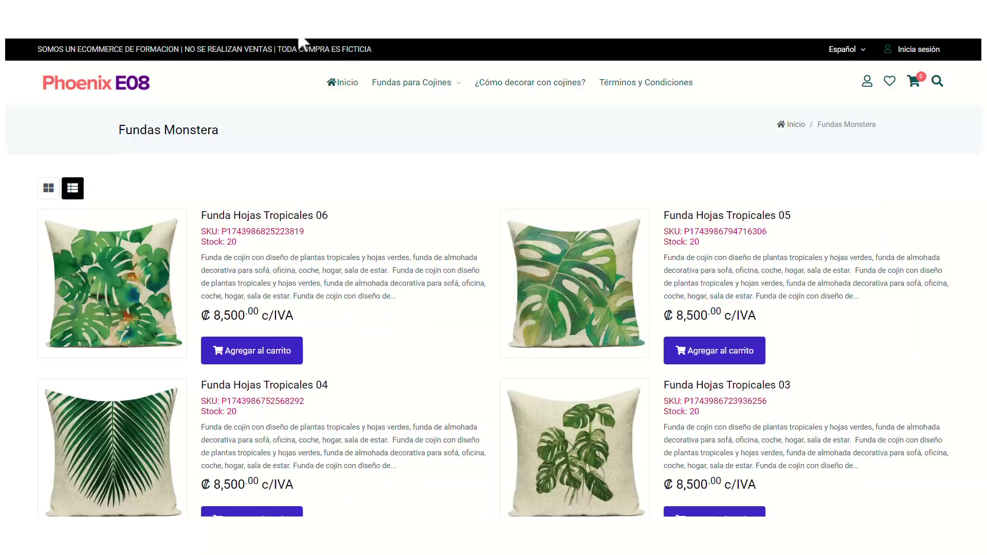
click(48, 188)
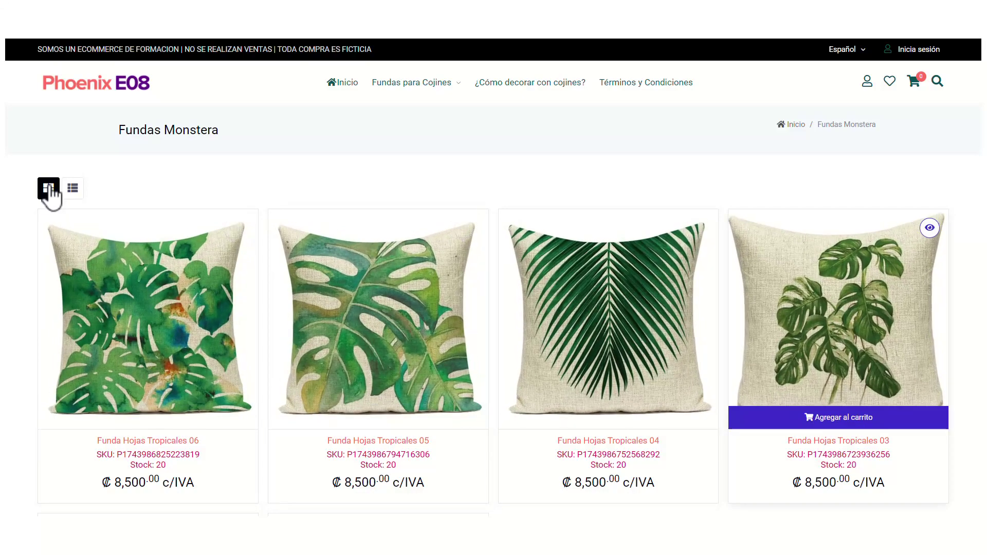
scroll(48, 189, down, 3)
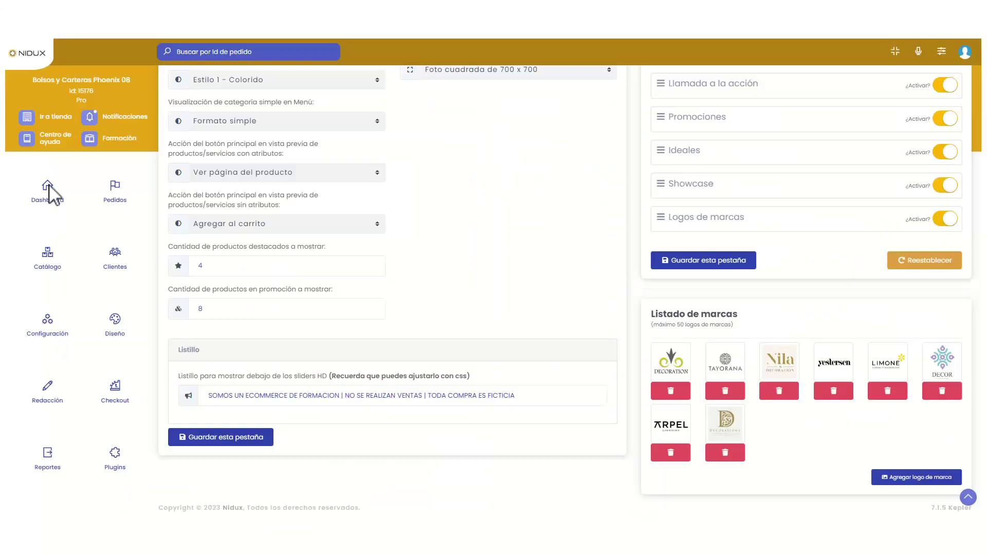
- Locate the product detail page style setting, then examine the Funda Hojas Tropicales 04 page's gallery and product information in the store
scroll(49, 186, up, 5)
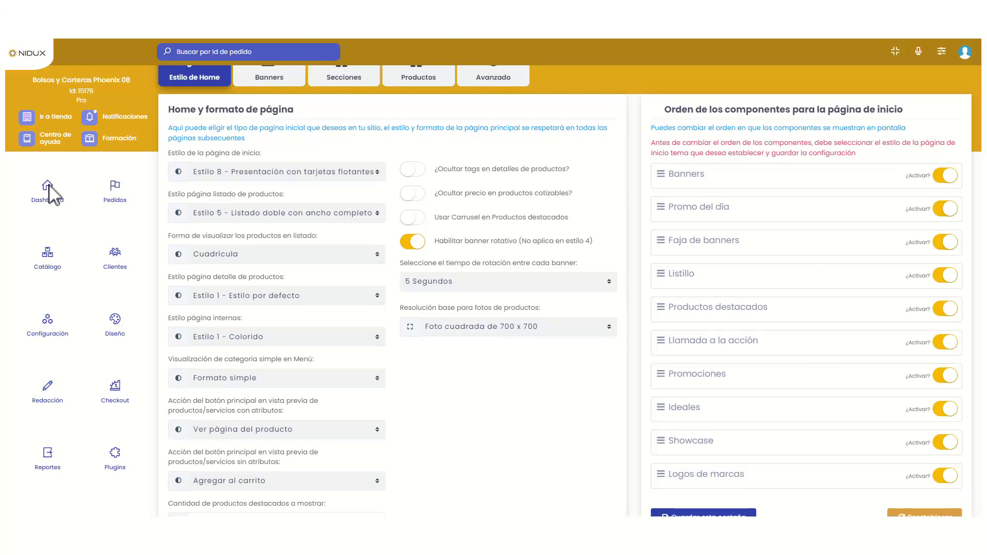
drag(170, 277, 298, 283)
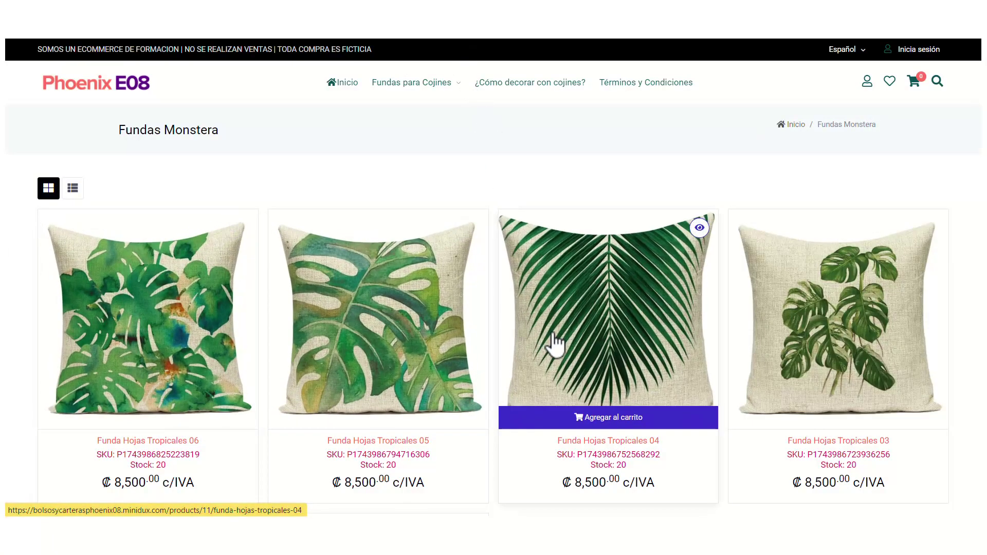
click(554, 342)
scroll(534, 360, down, 2)
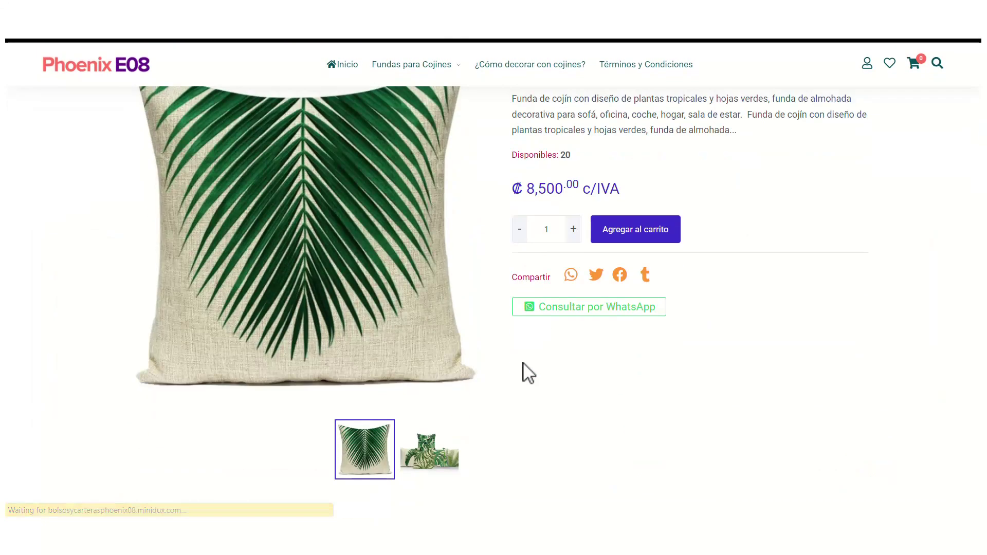
click(432, 452)
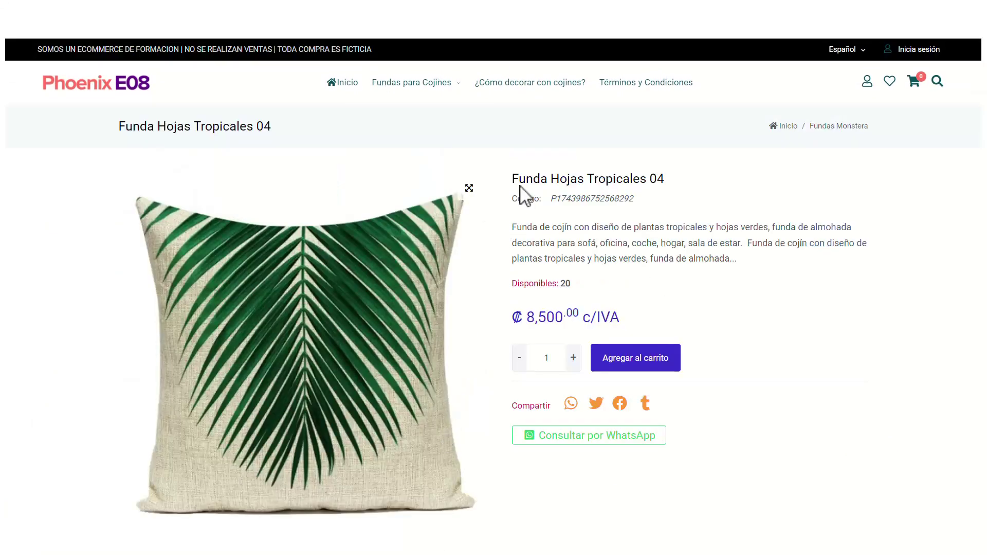
drag(518, 178, 674, 280)
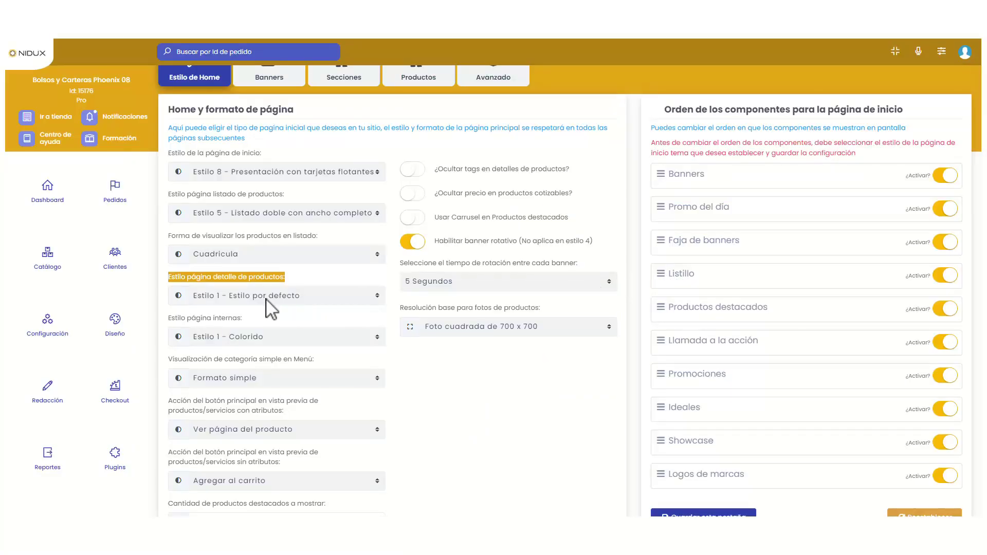
- Set the product detail page style to Estilo 2 - Columnas con imagen fija and save the settings
click(262, 299)
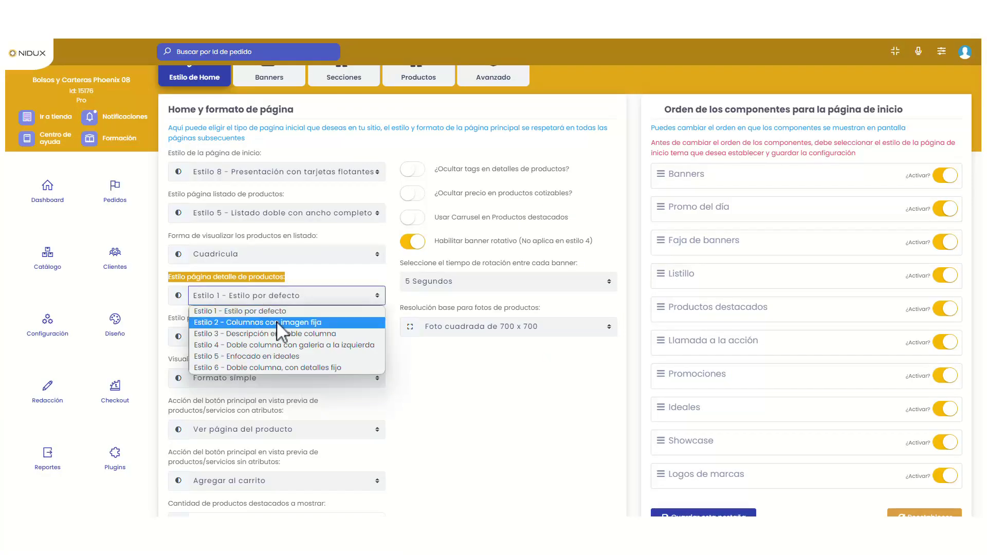
click(277, 322)
scroll(252, 398, down, 5)
click(252, 439)
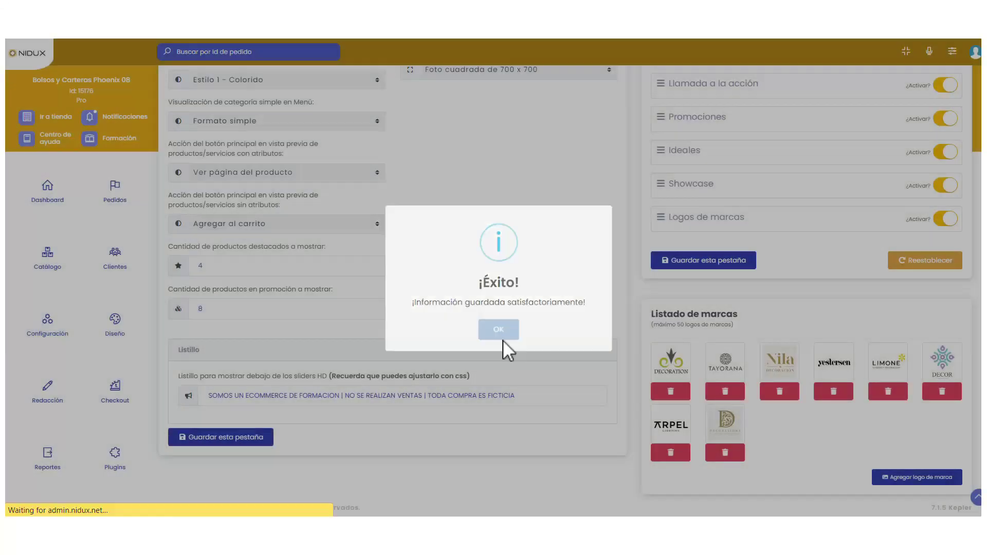
click(498, 332)
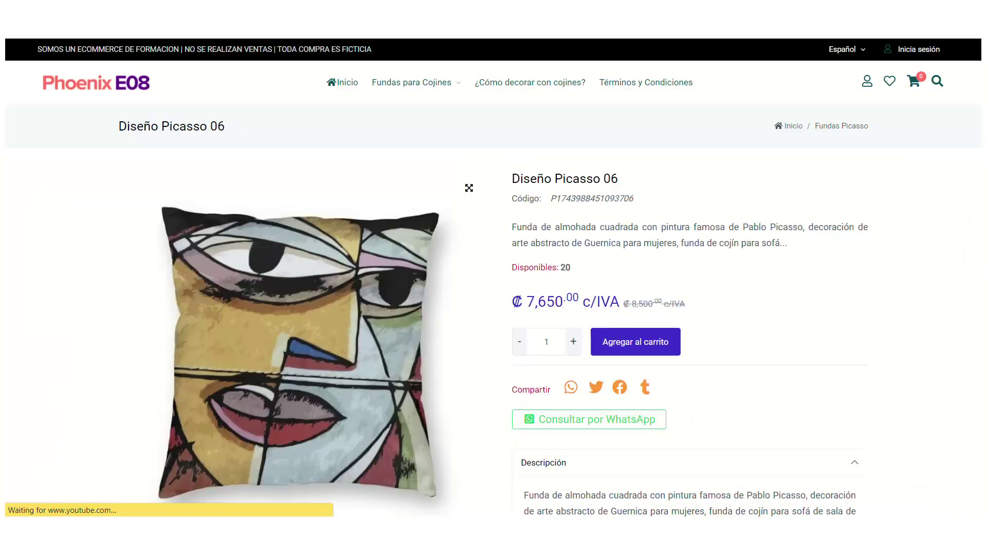
- Examine the Diseño Picasso 06 product page in the store, comparing how the image and the description column move
scroll(427, 270, down, 3)
scroll(467, 284, down, 5)
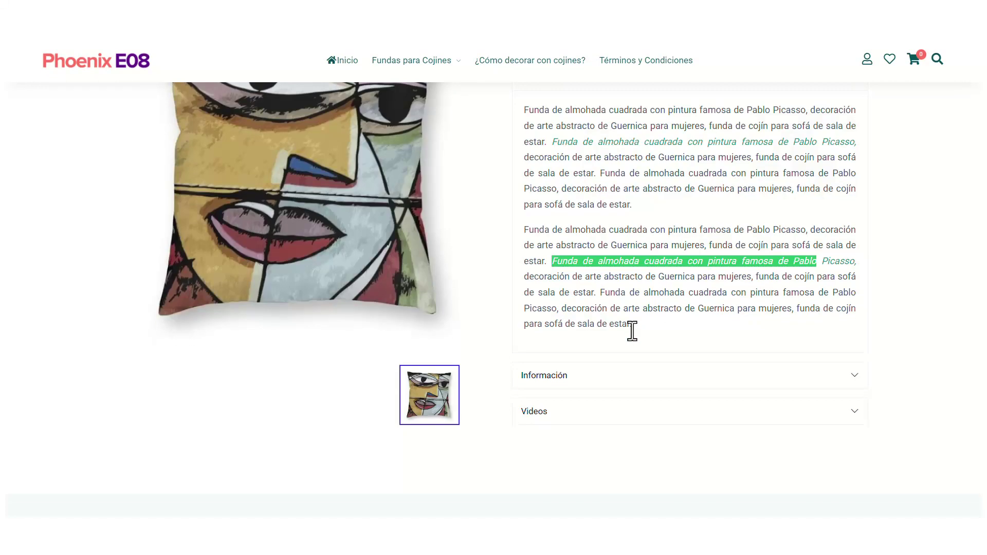
scroll(632, 331, up, 9)
scroll(631, 332, down, 3)
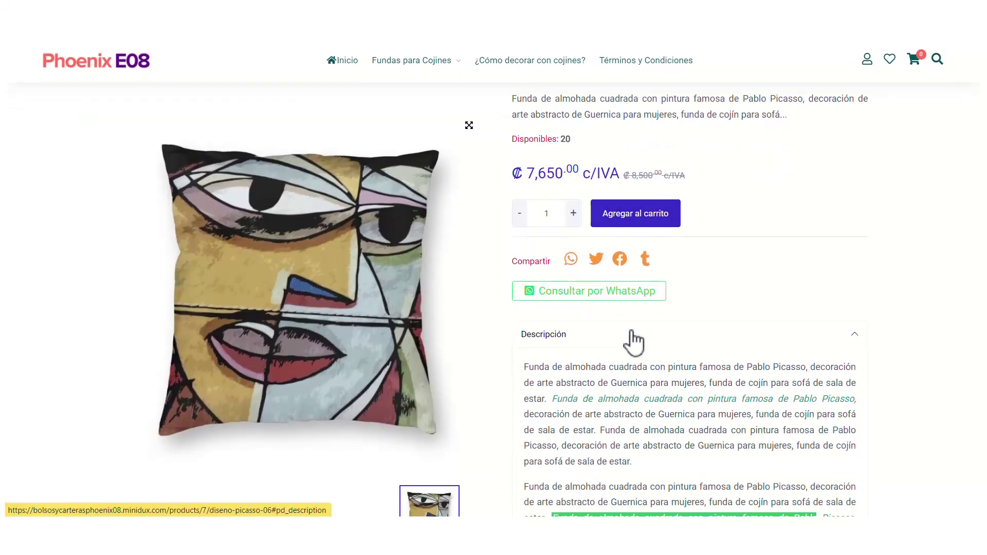
scroll(634, 341, down, 2)
scroll(633, 331, up, 3)
scroll(634, 341, down, 1)
scroll(634, 340, down, 1)
scroll(636, 344, up, 2)
scroll(635, 344, down, 1)
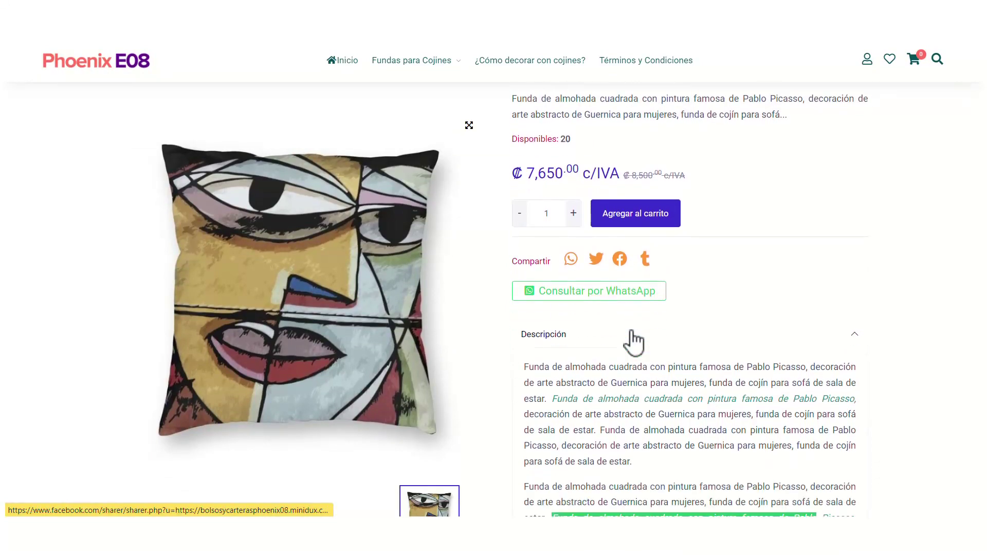
scroll(634, 340, down, 1)
scroll(634, 341, up, 2)
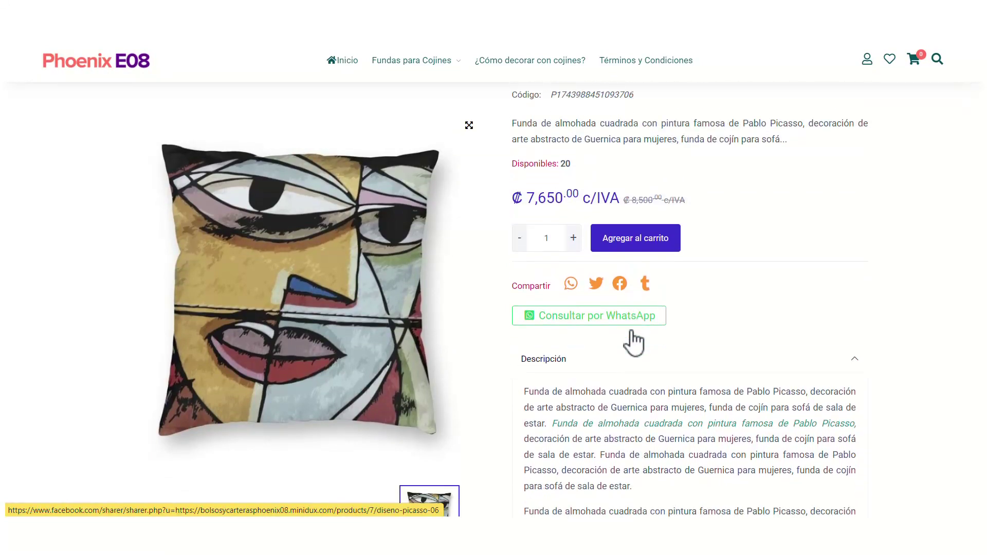
scroll(634, 340, down, 3)
scroll(632, 331, up, 2)
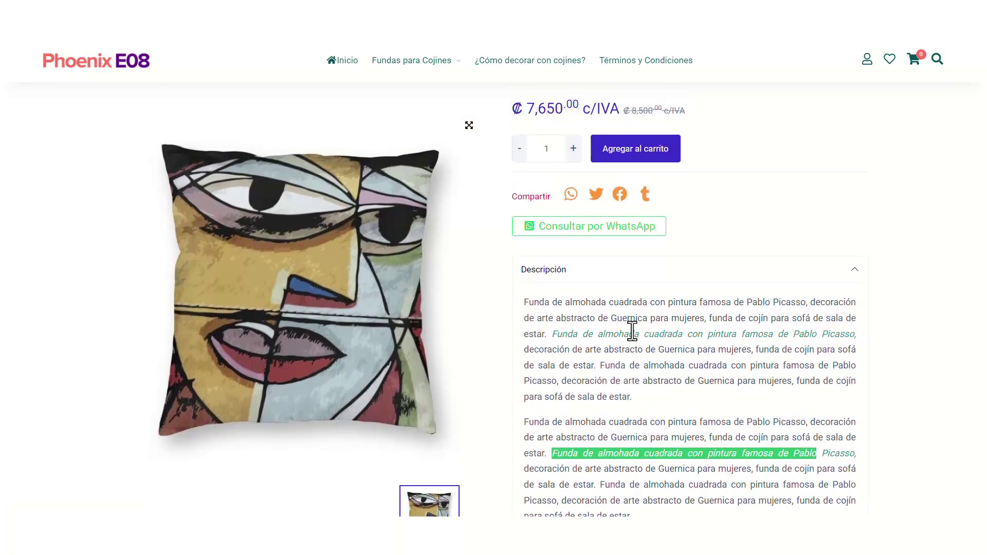
- Review once more how the description column scrolls beside the fixed image on the Diseño Picasso 06 page
scroll(632, 330, up, 3)
scroll(634, 340, down, 2)
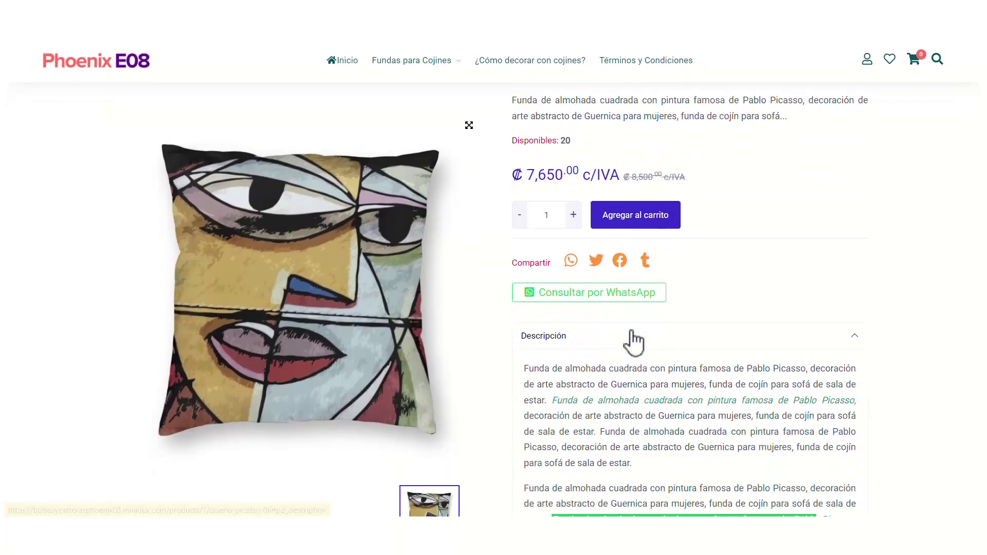
scroll(634, 341, down, 1)
scroll(632, 334, down, 2)
scroll(632, 331, up, 3)
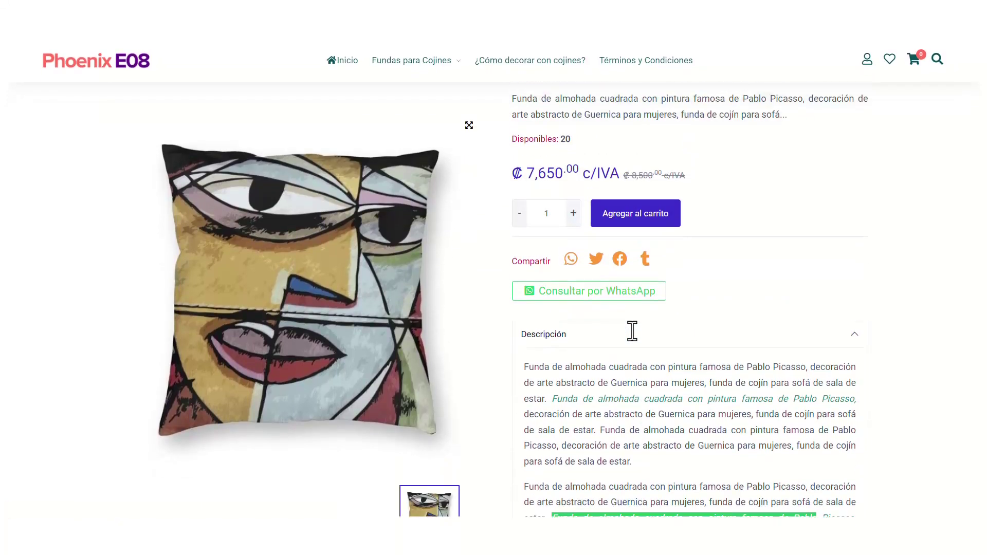
scroll(633, 331, up, 1)
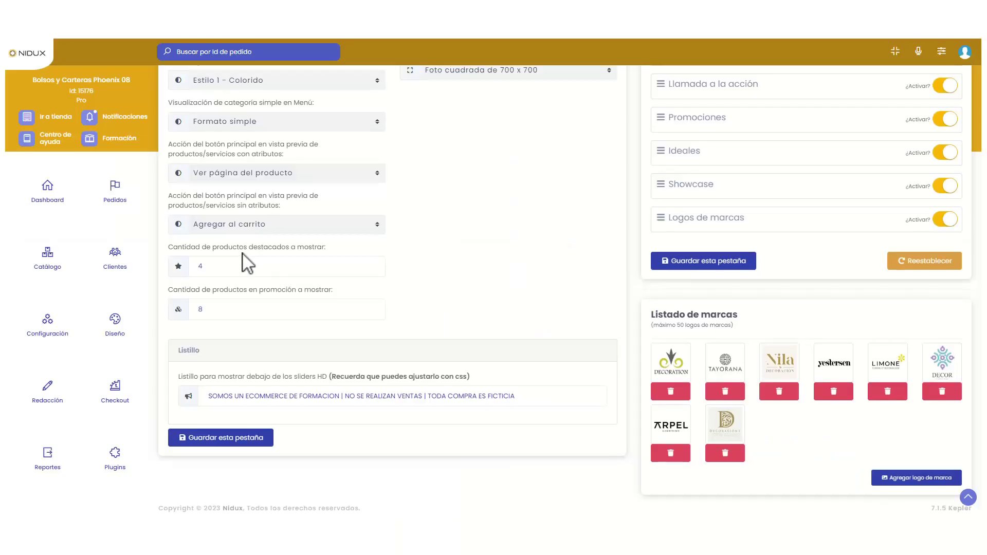
- Set the product detail page style to Estilo 3 - Descripción en doble columna and save the settings
scroll(242, 257, up, 3)
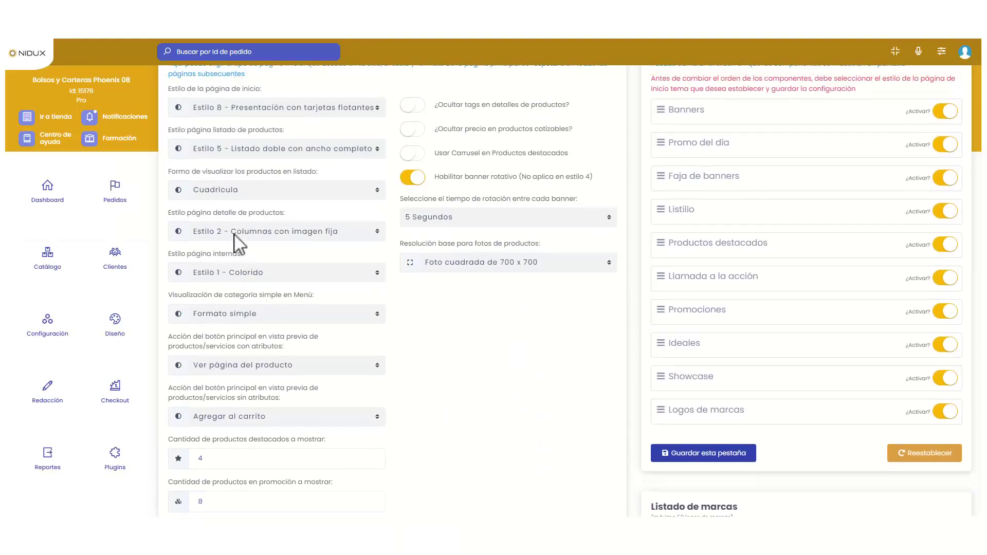
click(230, 234)
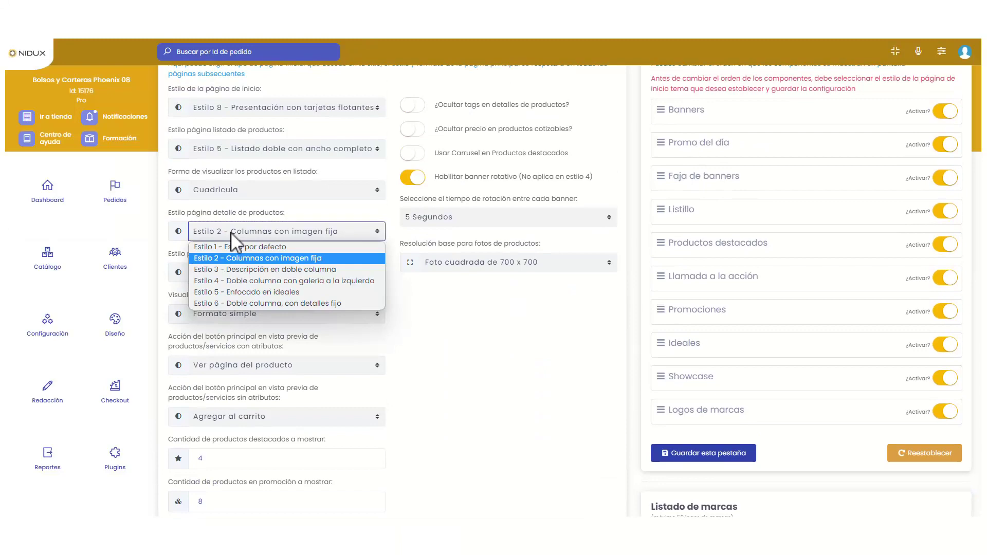
click(245, 269)
scroll(247, 308, down, 1)
scroll(245, 313, down, 3)
click(242, 437)
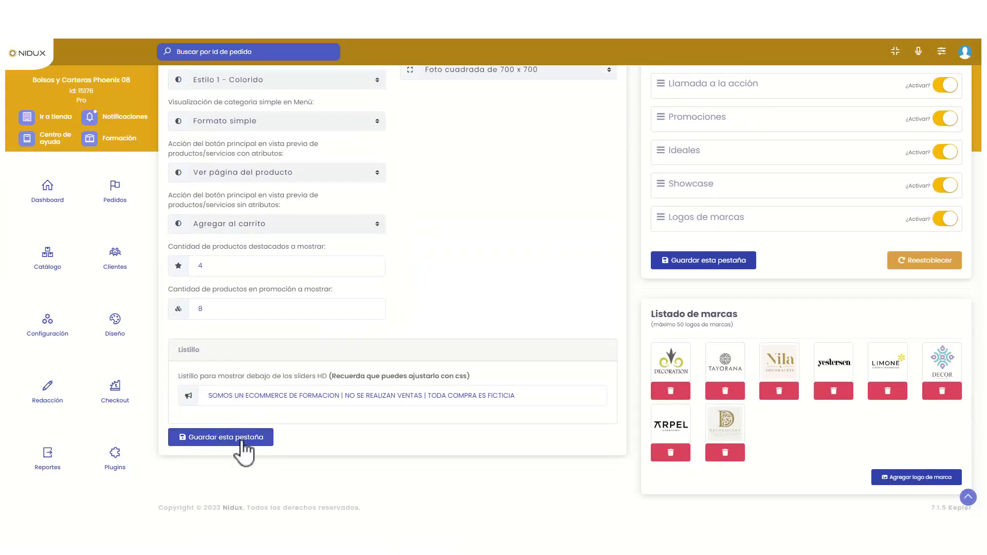
click(498, 334)
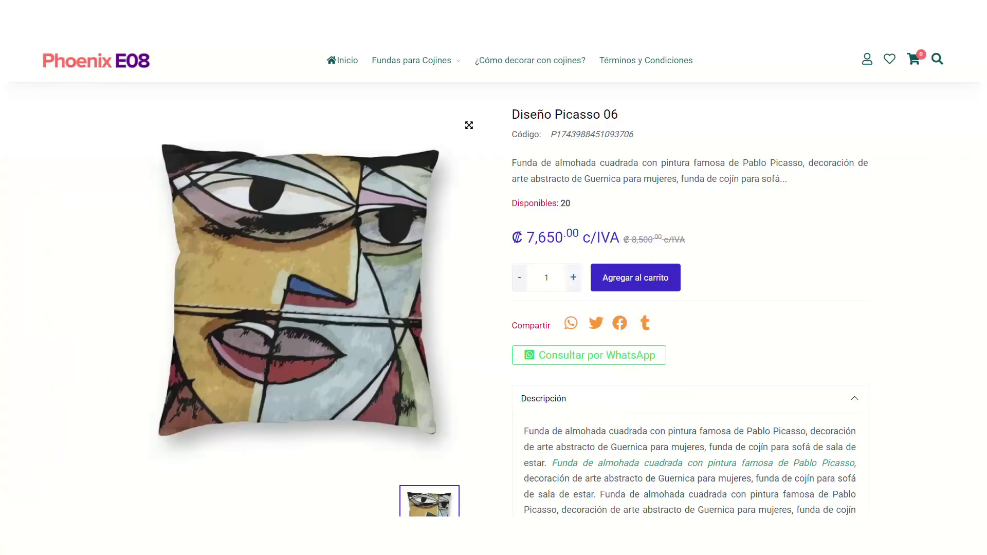
- Examine the description, Información and Videos sections on the Diseño Picasso 06 page in the store
scroll(661, 452, down, 5)
click(668, 437)
scroll(738, 331, down, 2)
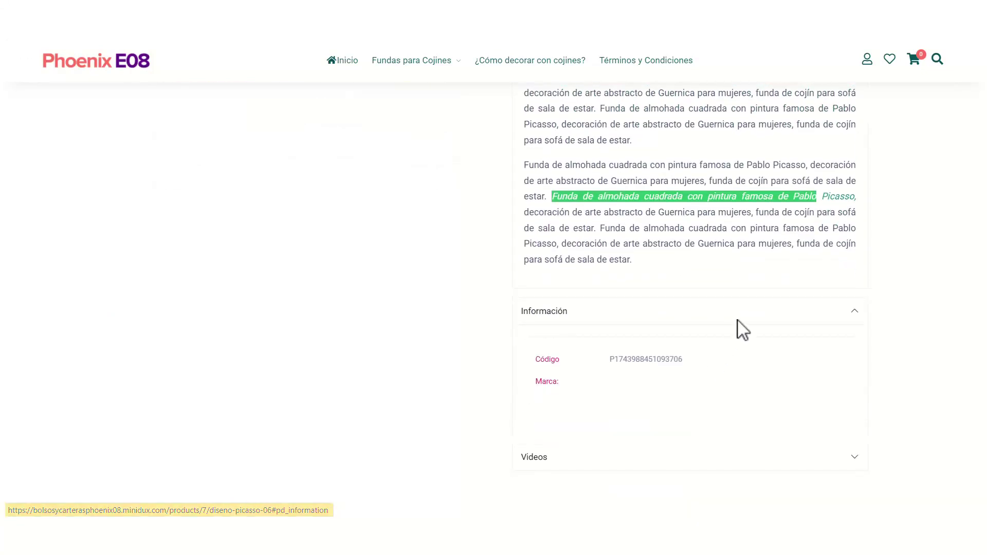
click(742, 329)
click(720, 354)
scroll(722, 359, down, 2)
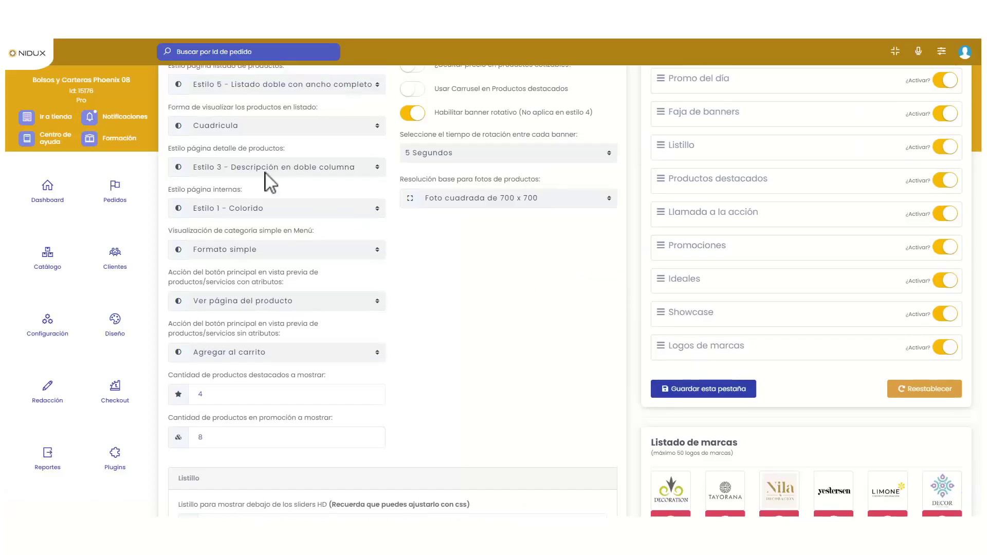
- Set the product detail page style to Estilo 4 - Doble columna con galeria a la izquierda and examine Funda Halloween 05's gallery in the store
click(266, 173)
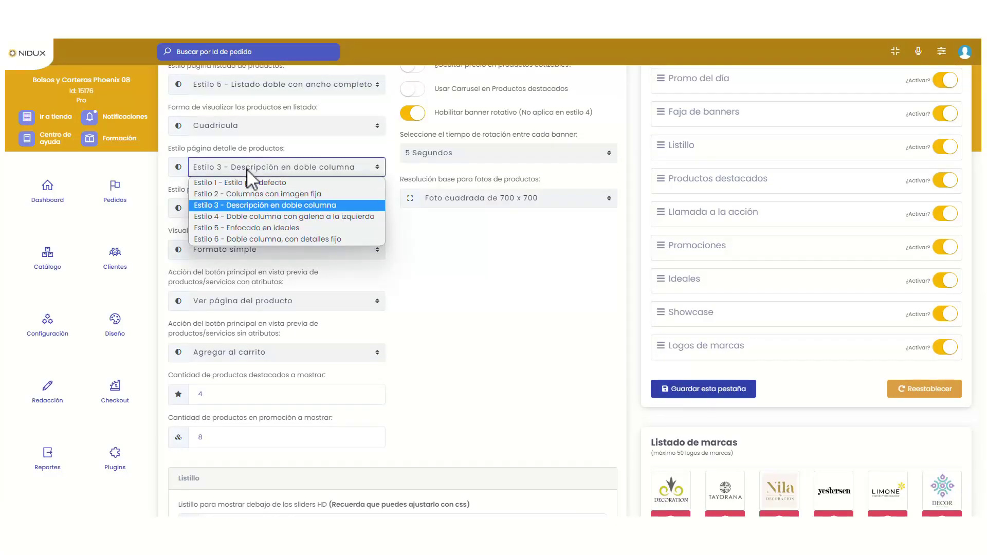
click(245, 215)
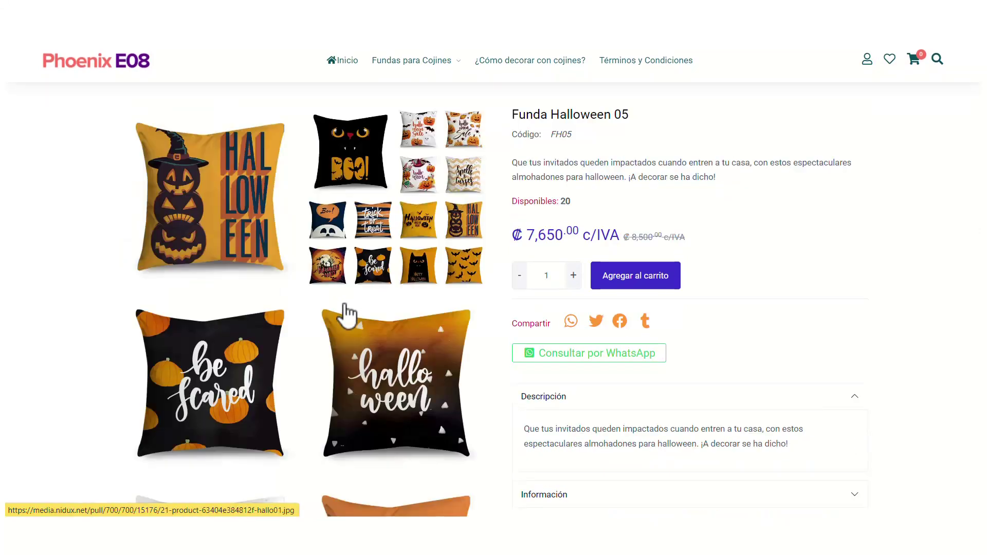
scroll(344, 316, down, 3)
scroll(342, 315, up, 5)
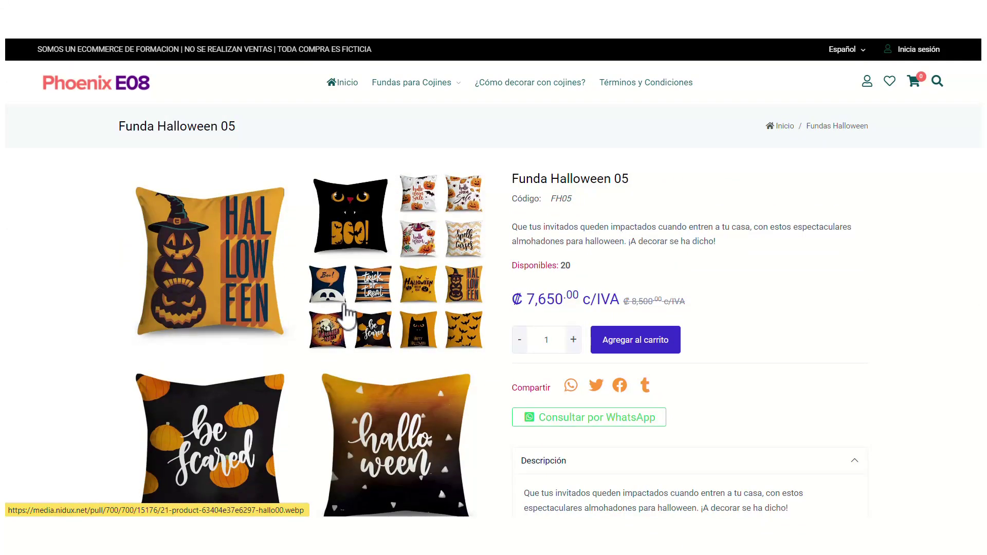
scroll(314, 326, down, 6)
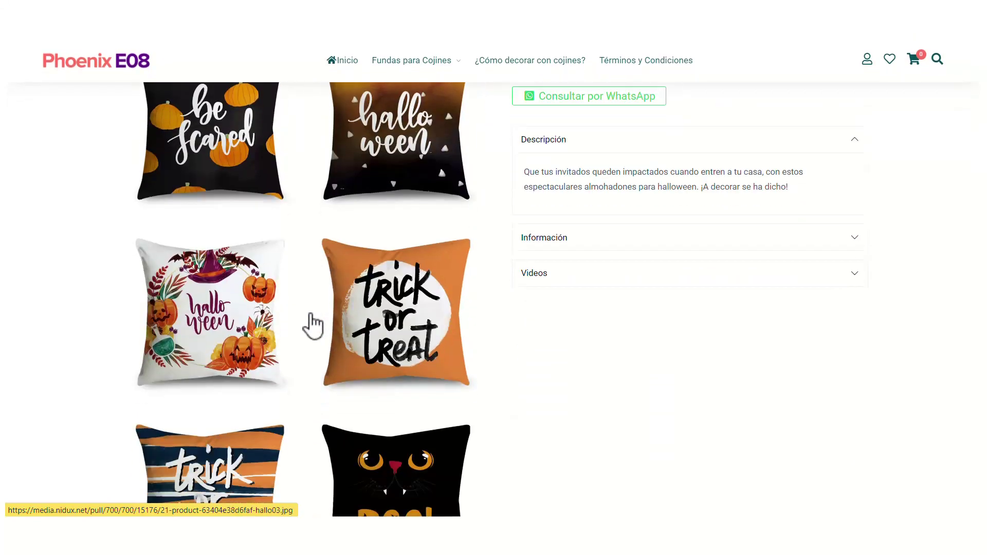
scroll(312, 326, down, 5)
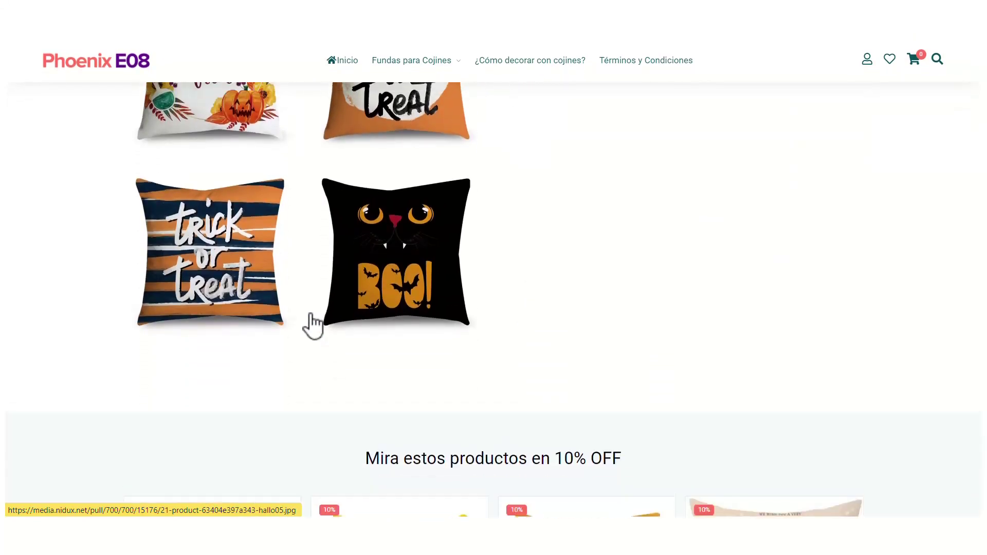
scroll(313, 326, up, 10)
scroll(313, 326, up, 3)
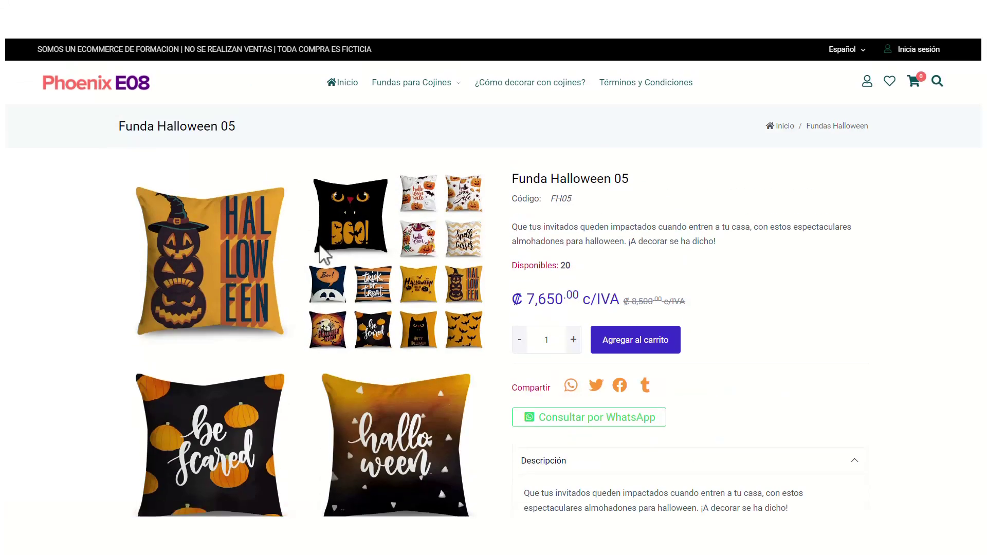
- Set the product detail page style to Estilo 5 - Enfocado en ideales and save the settings
key(ctrl+Tab)
scroll(565, 288, up, 4)
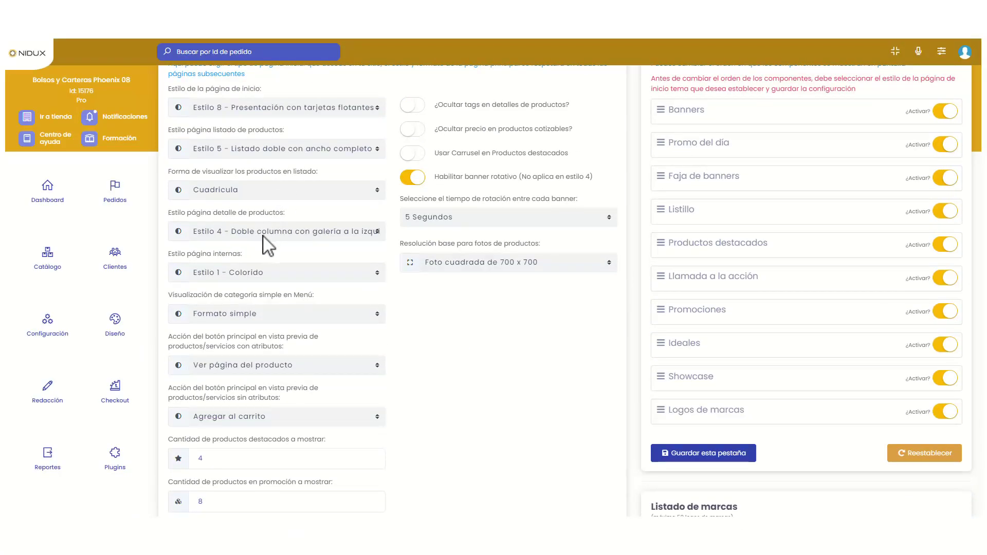
click(263, 235)
click(255, 292)
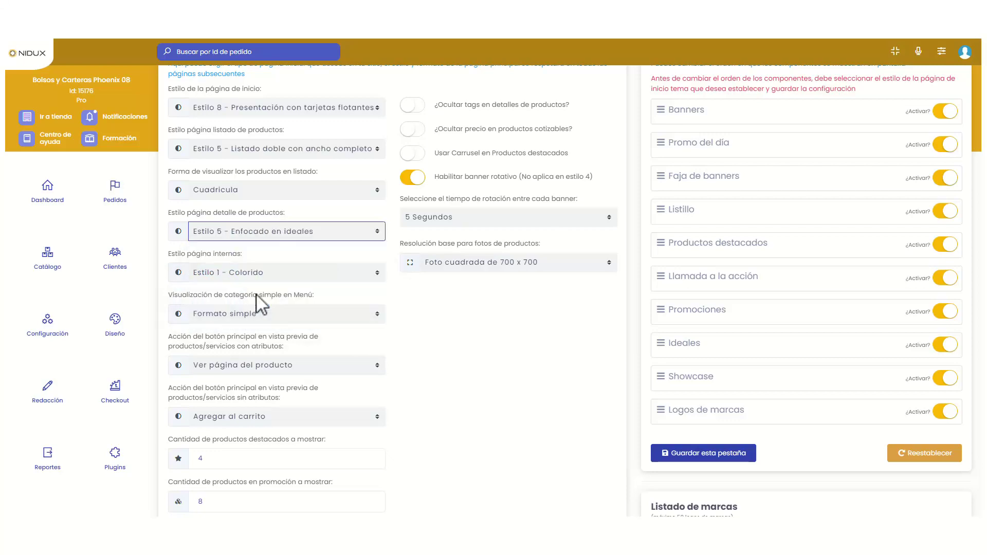
scroll(254, 308, down, 4)
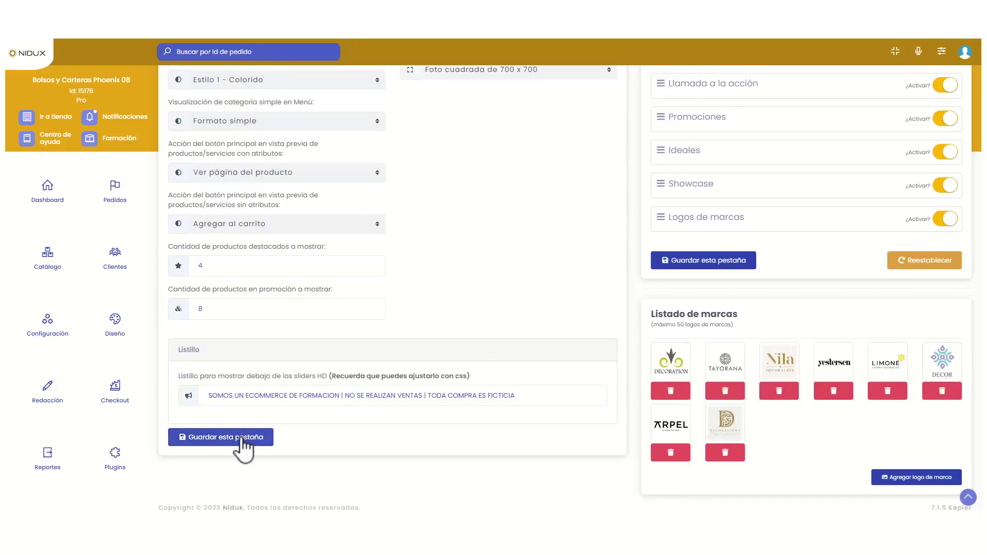
click(242, 443)
click(496, 334)
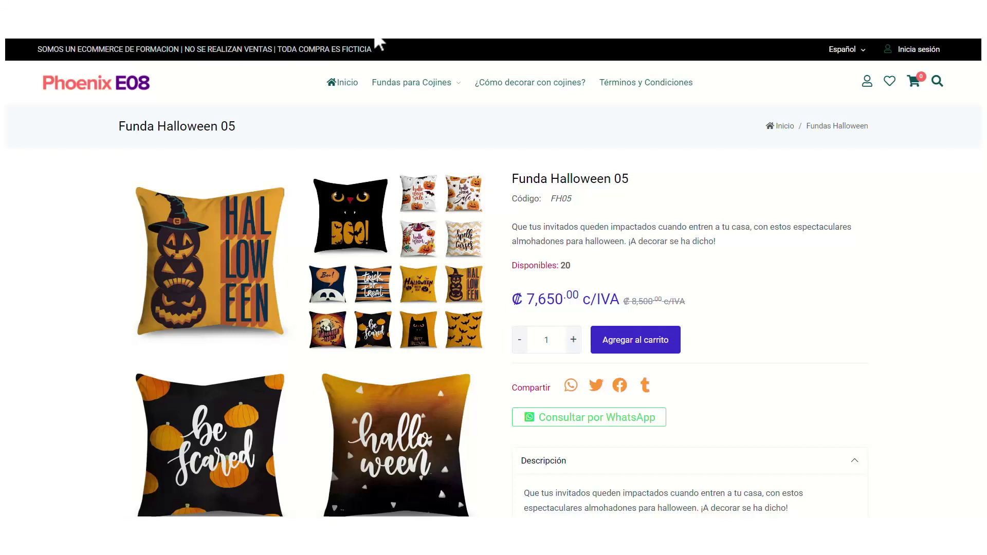
- Examine the Funda Halloween 05 page's layout in the store, including its Descripción, Información and Videos content
scroll(379, 44, down, 4)
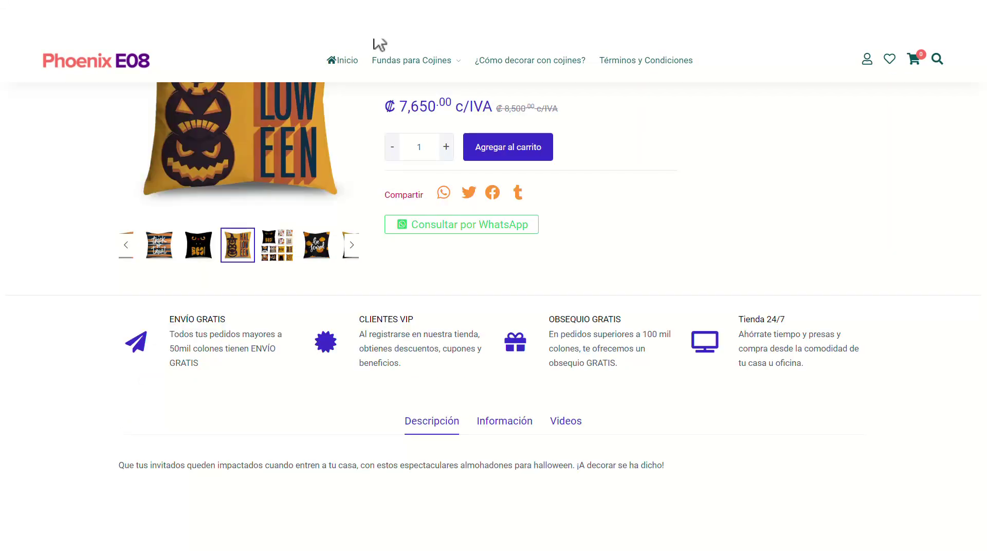
scroll(792, 329, up, 4)
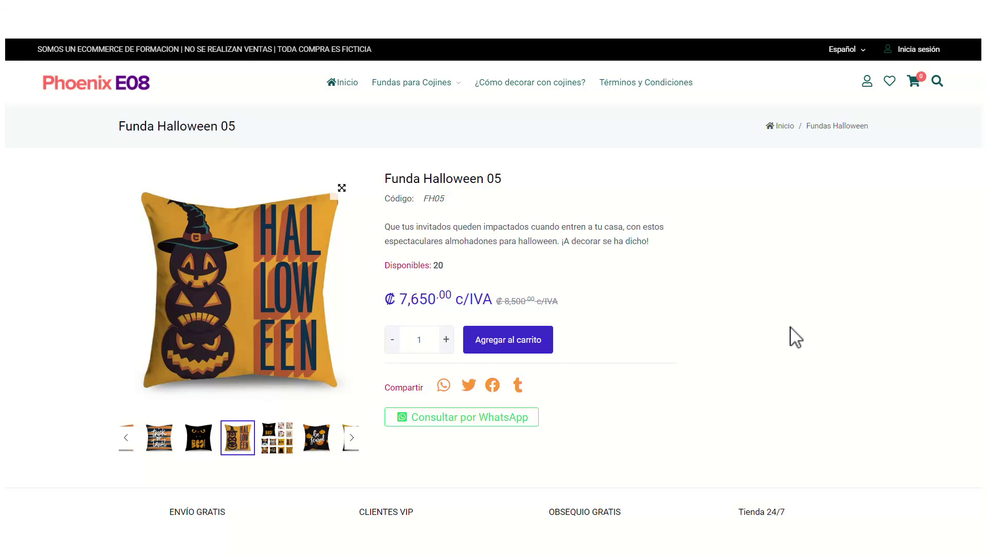
scroll(796, 337, down, 4)
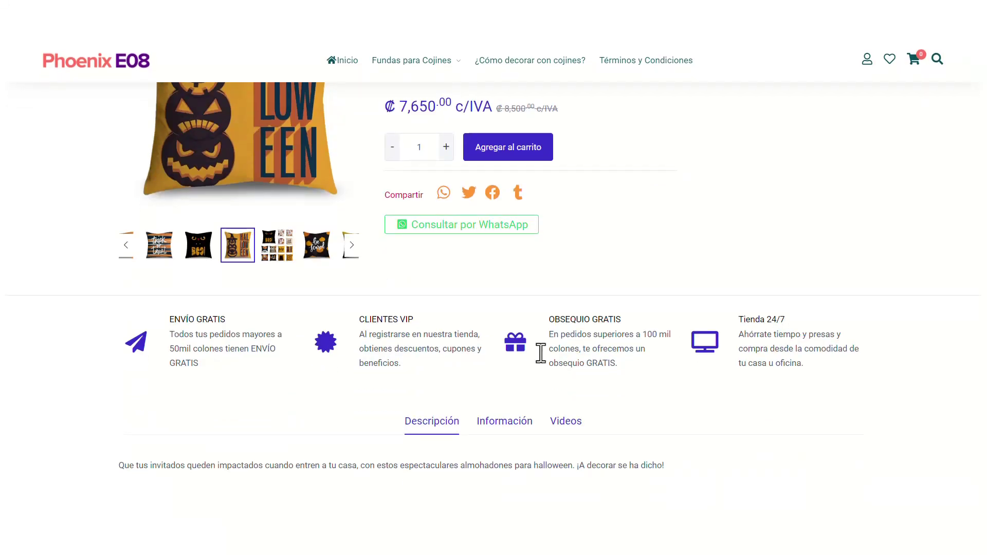
scroll(278, 389, down, 4)
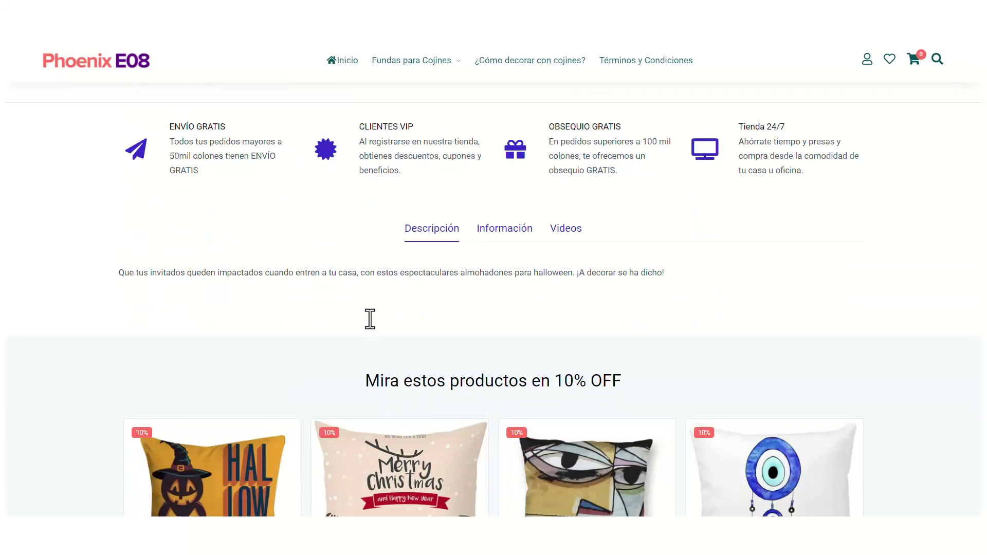
click(502, 232)
click(572, 231)
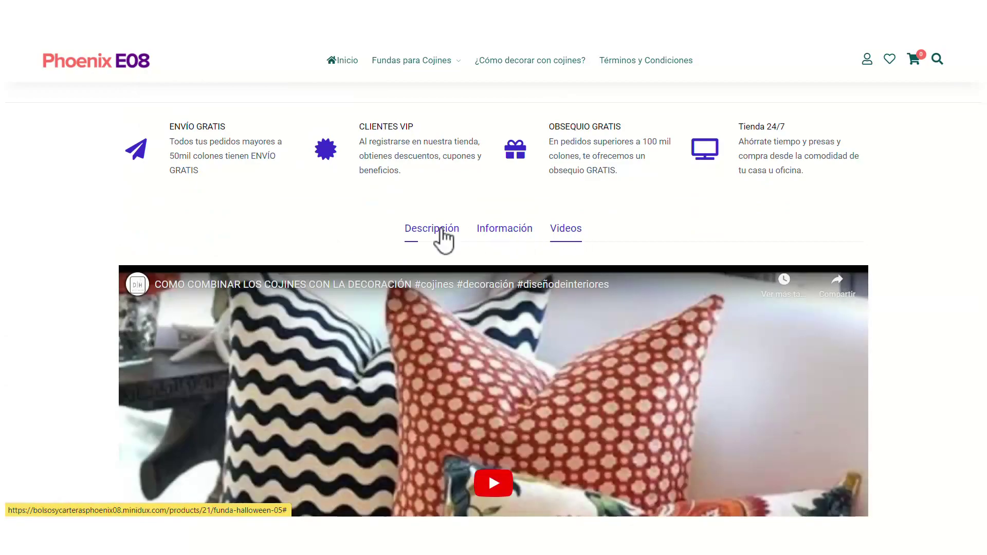
click(443, 237)
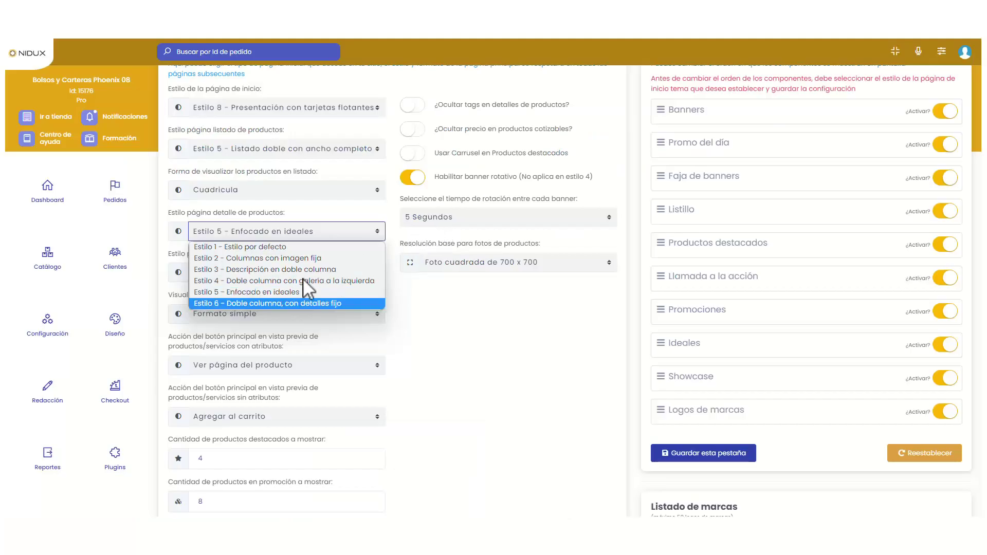
- Set the product detail page style to Estilo 6 - Doble columna, con detalles fijo and save the settings
click(235, 303)
scroll(236, 309, down, 4)
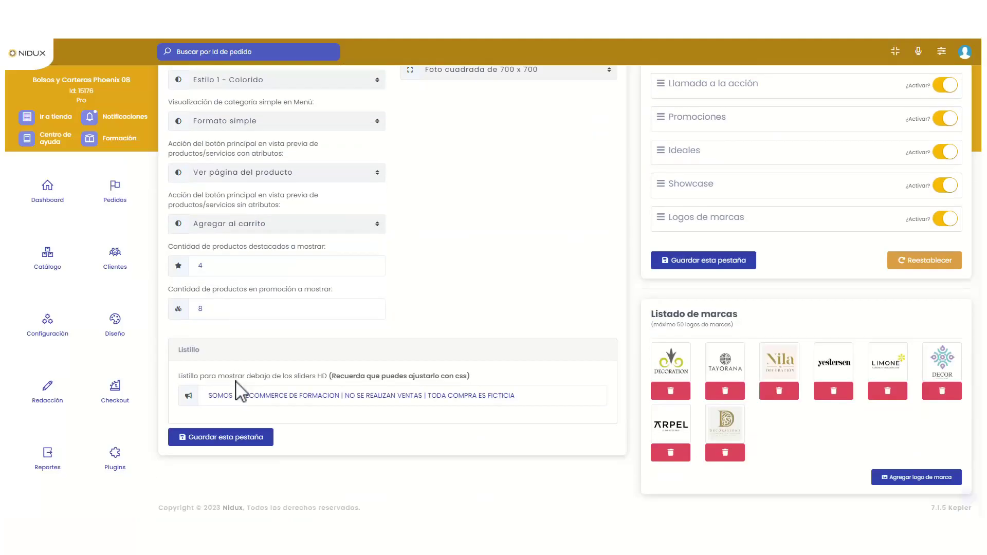
click(237, 443)
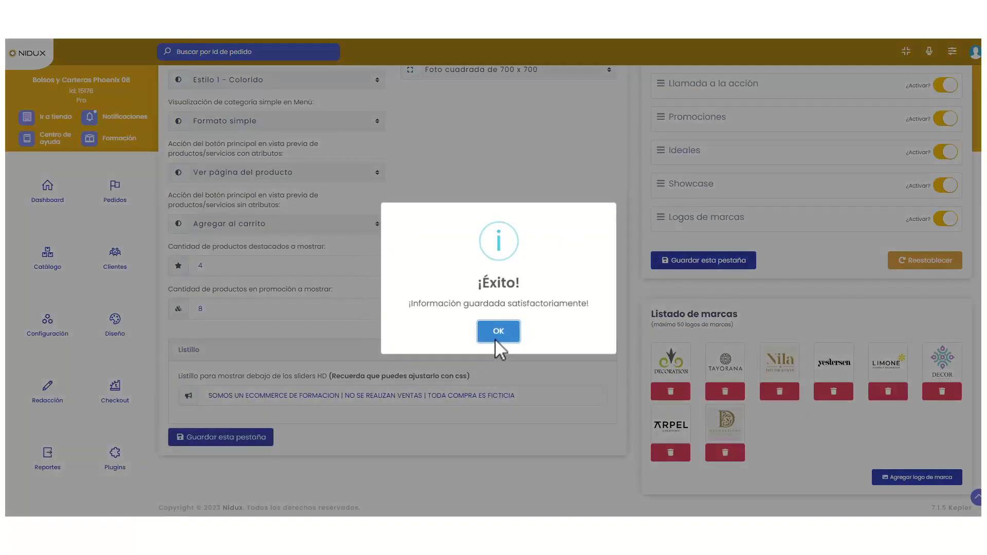
click(495, 334)
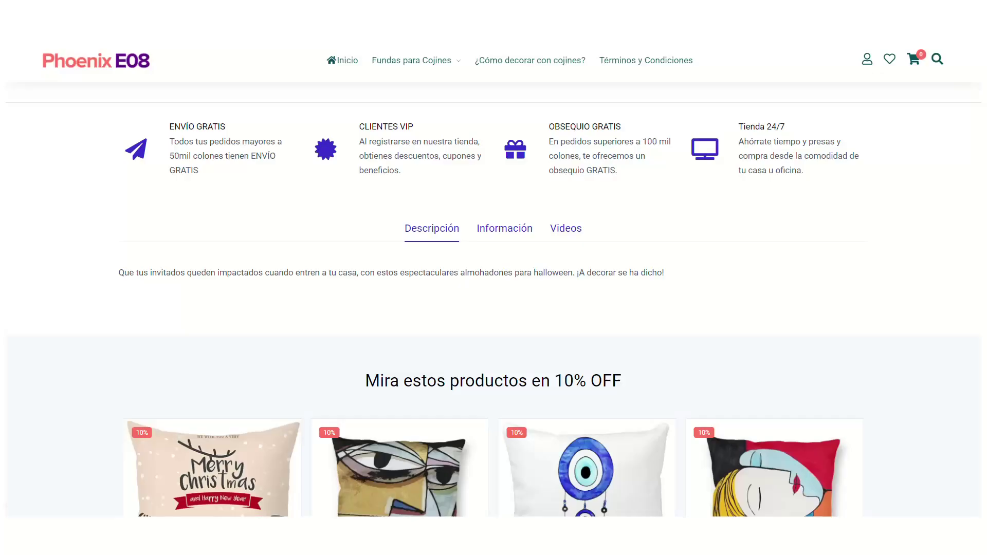
- Reload the Funda Halloween 05 page in the store and compare how the image gallery and the product details column move
right_click(48, 186)
click(88, 225)
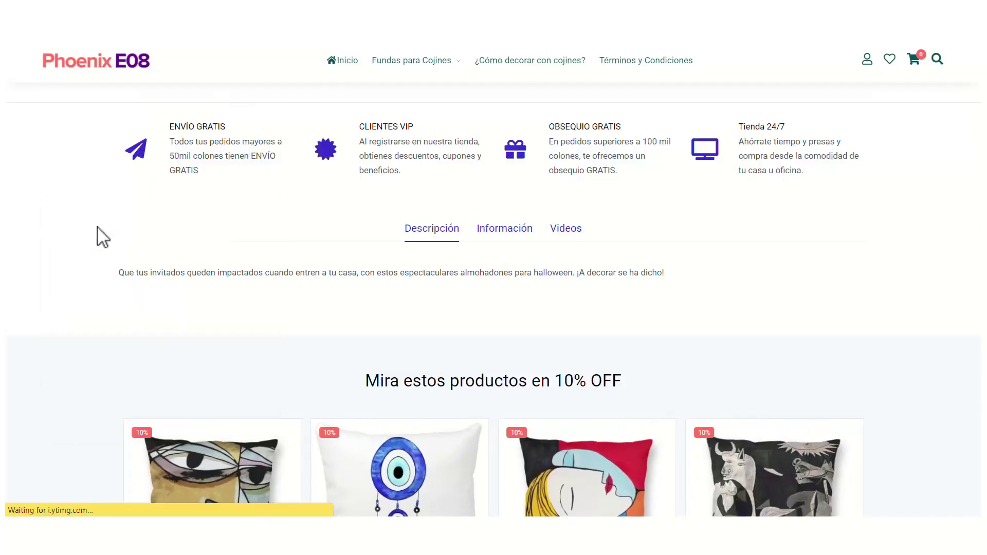
scroll(718, 368, down, 4)
scroll(718, 368, down, 7)
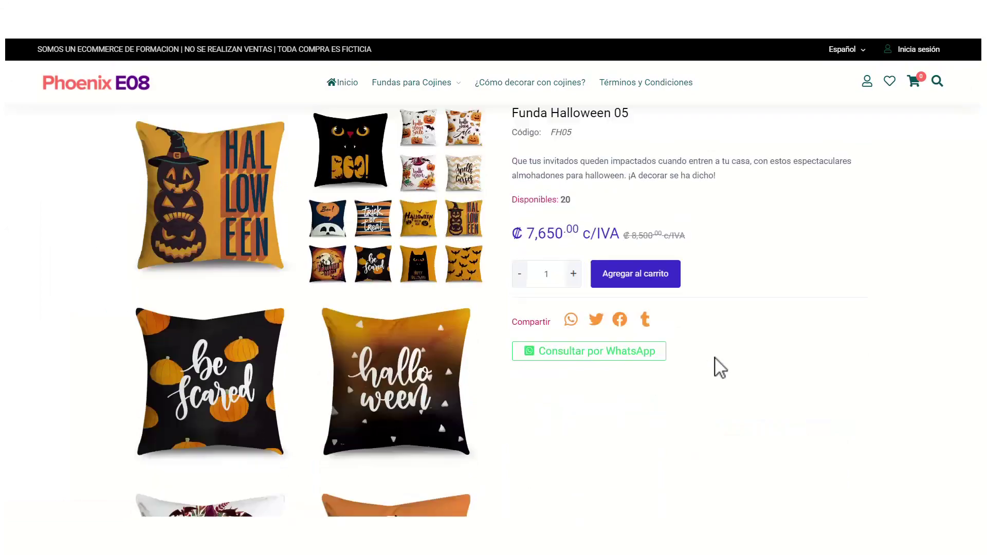
scroll(447, 309, down, 5)
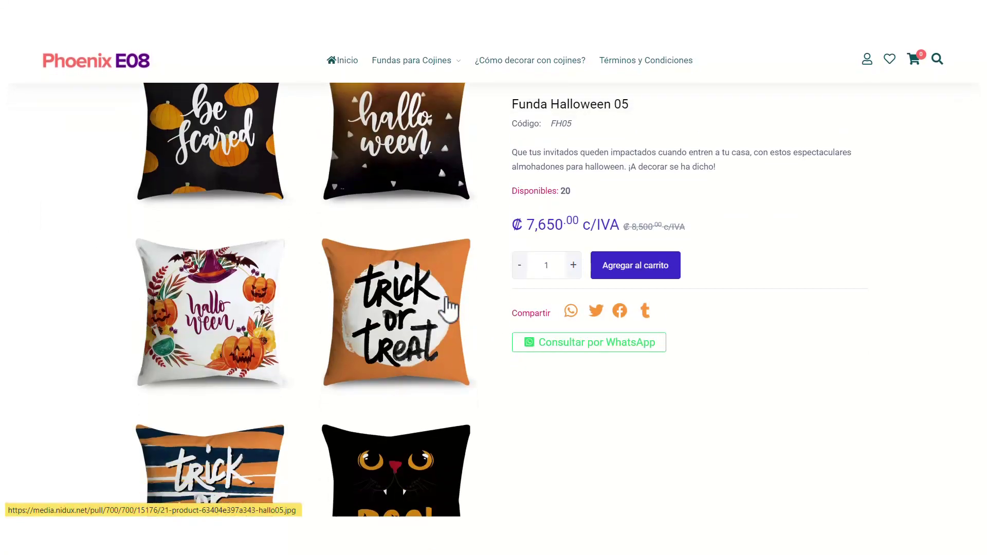
scroll(448, 307, down, 9)
scroll(442, 309, up, 8)
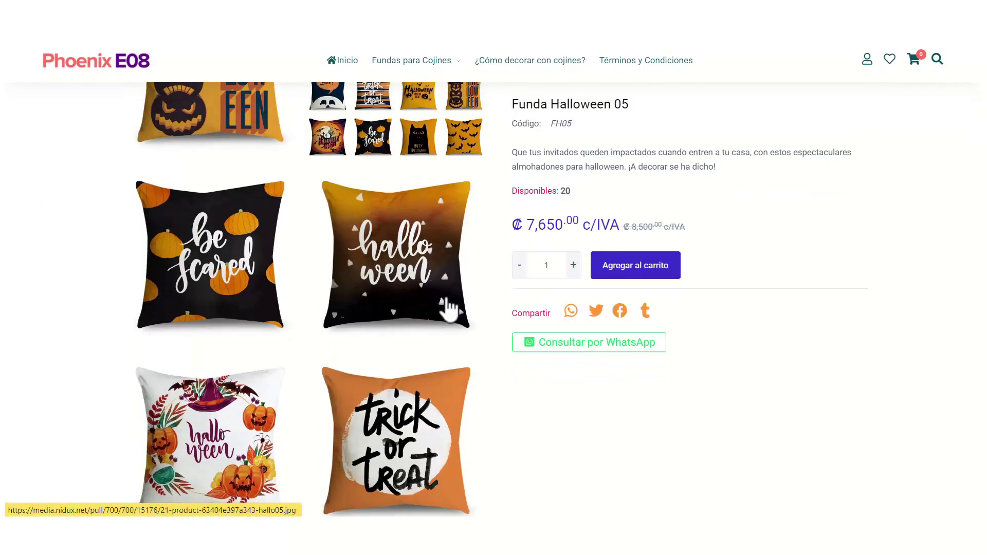
scroll(448, 308, up, 2)
scroll(448, 308, down, 5)
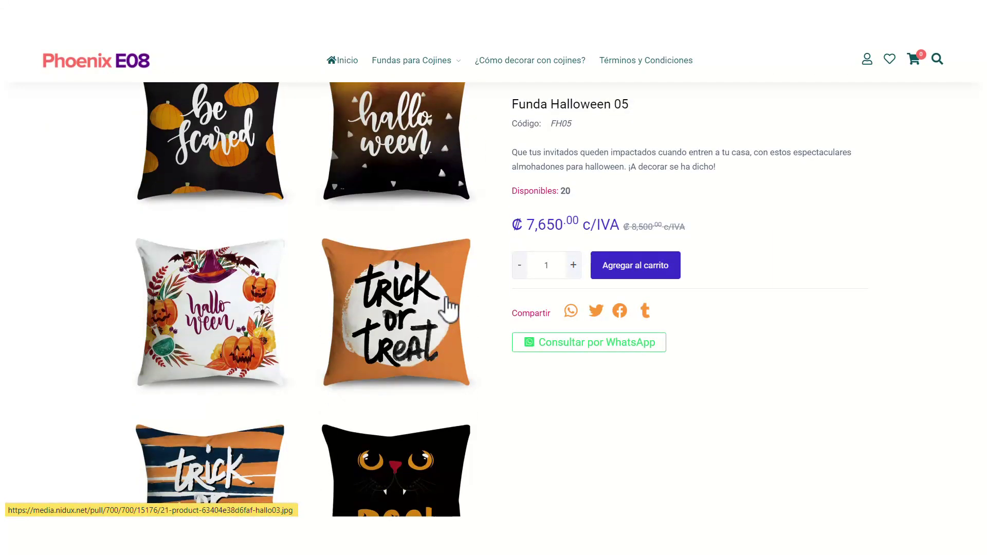
scroll(448, 309, up, 3)
scroll(448, 308, up, 2)
scroll(448, 309, down, 9)
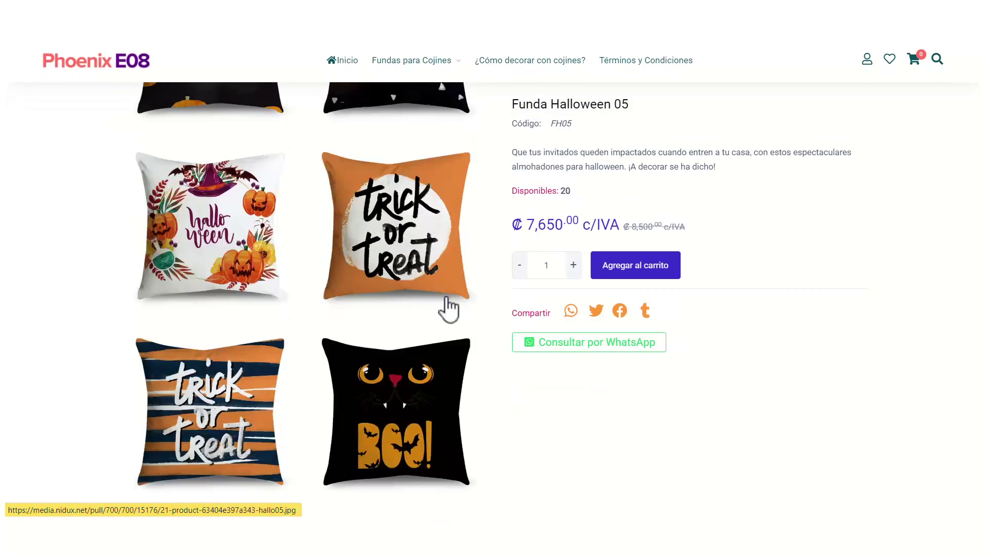
scroll(447, 308, down, 6)
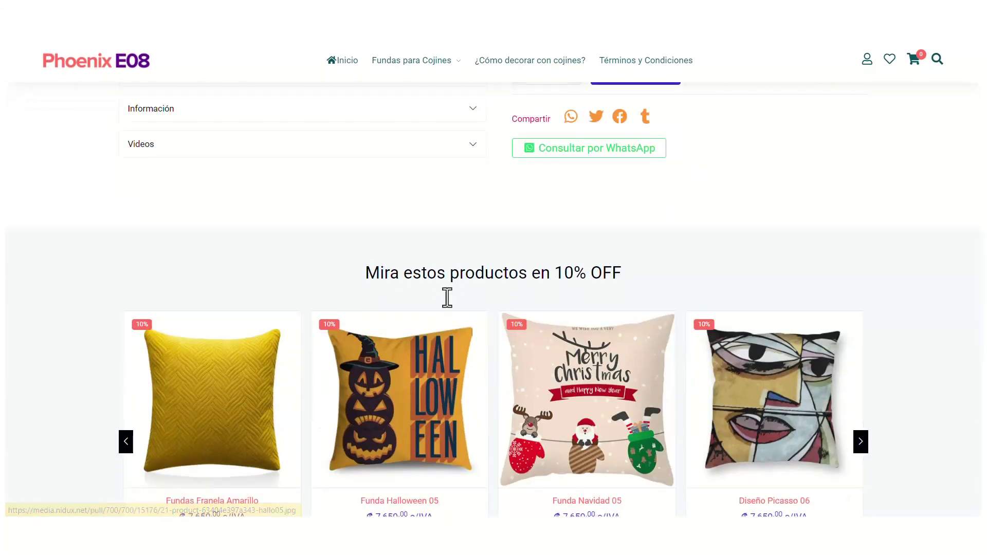
- Examine the 10% OFF products and the footer beneath the Funda Halloween 05 details in the store
scroll(445, 295, down, 2)
scroll(446, 298, down, 2)
scroll(446, 303, down, 3)
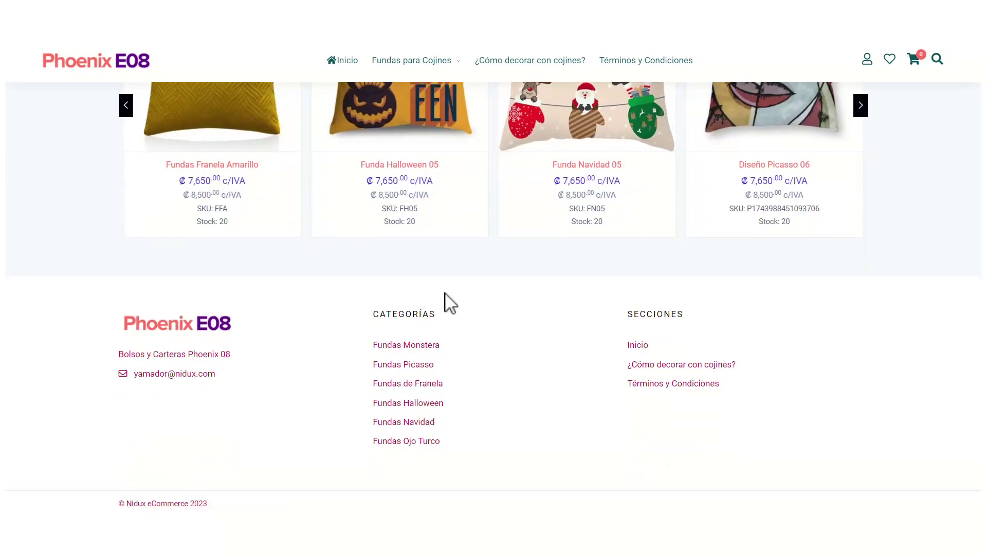
key(ctrl+Tab)
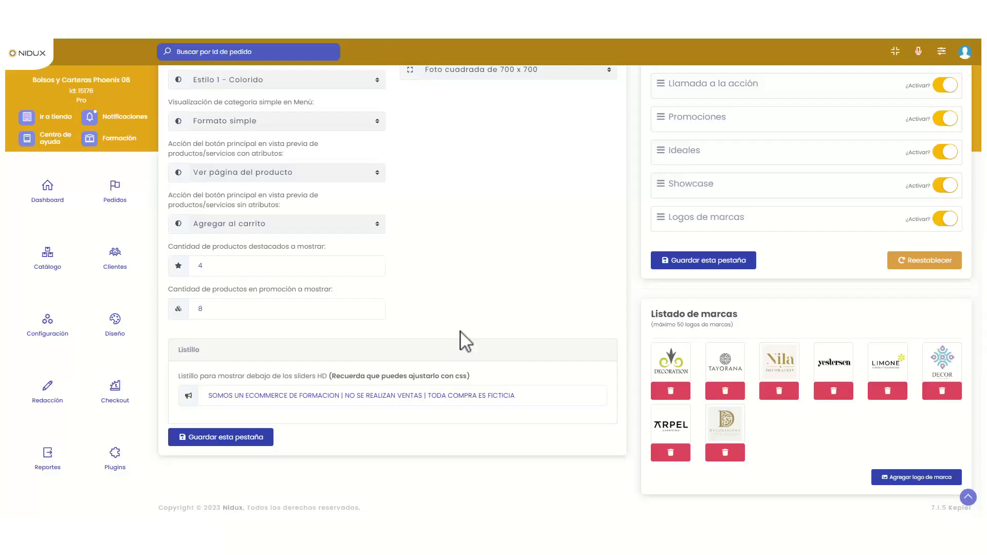
- Add Diseño Picasso 01 to the cart from the store's home page, continue shopping, and check the product's quick view
scroll(465, 341, up, 4)
key(ctrl+Tab)
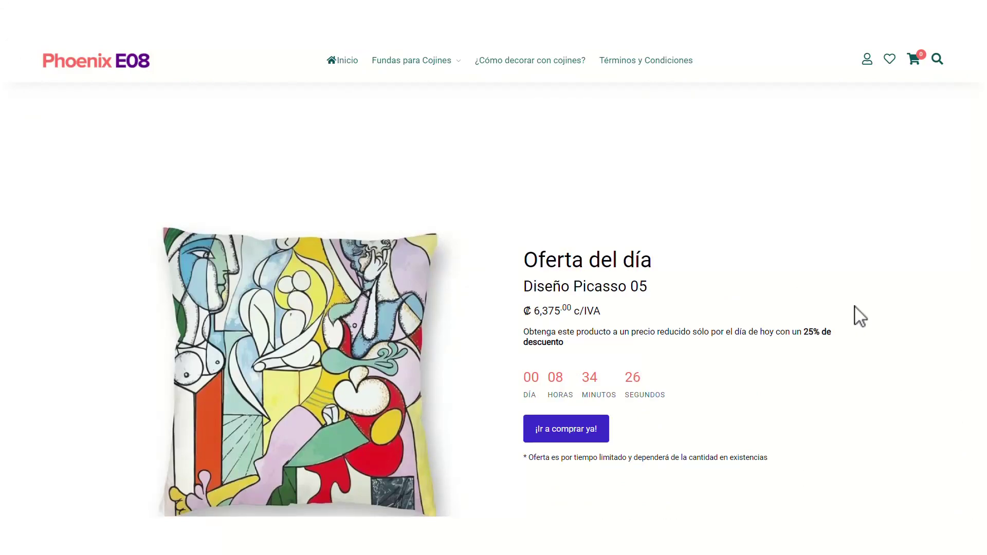
scroll(856, 315, down, 5)
scroll(854, 309, down, 7)
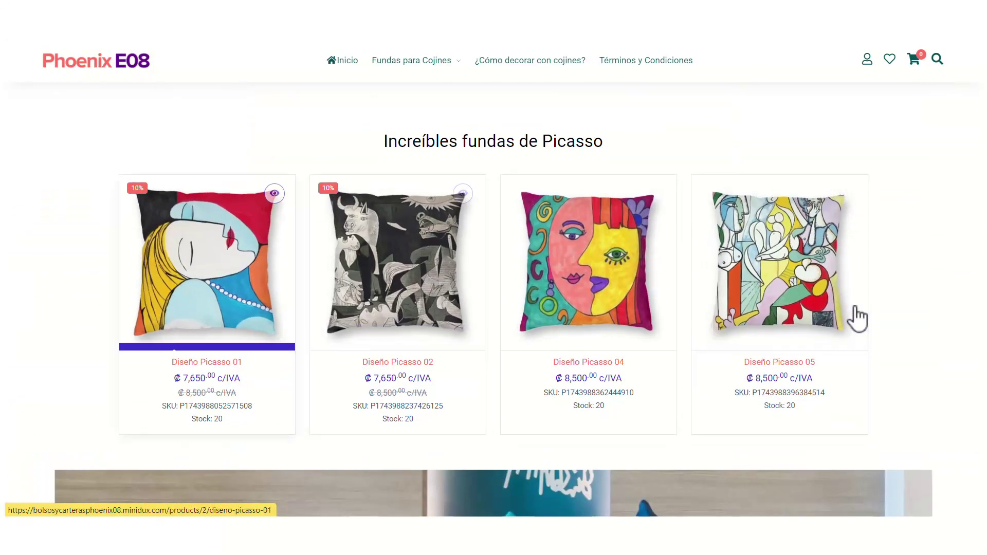
click(205, 338)
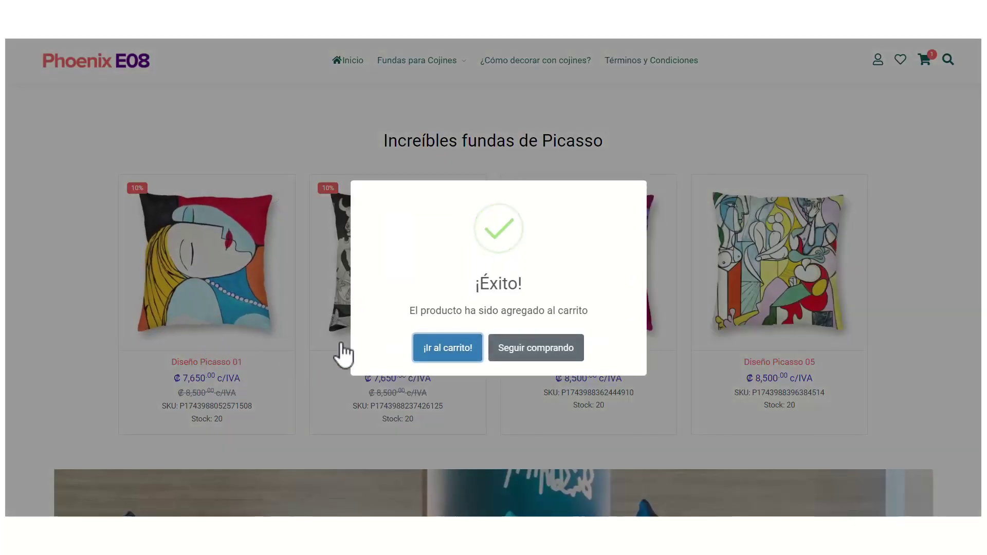
click(550, 354)
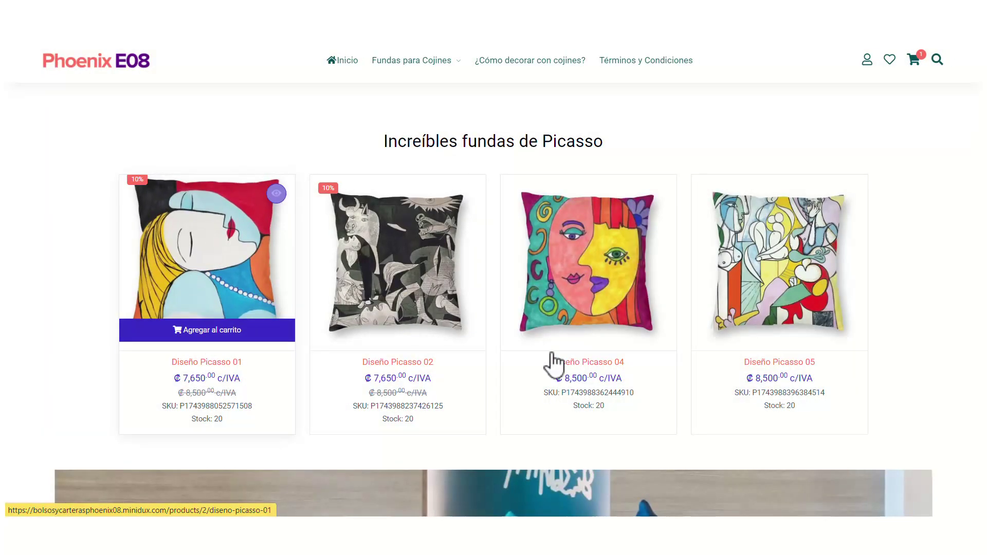
click(276, 194)
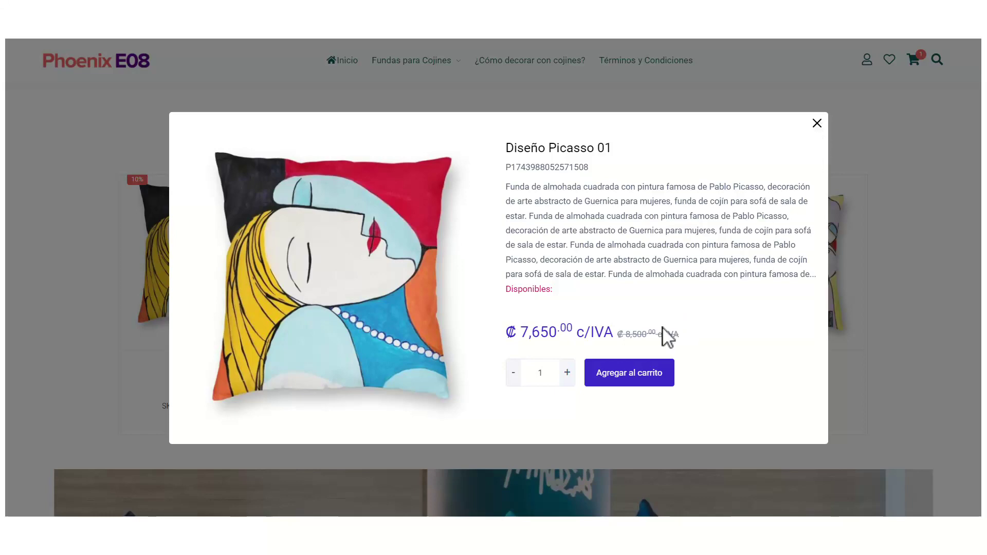
click(816, 124)
- Examine the rest of the home page, including the Club Premium banner, promotions, benefits, brand logos and the cushion category menu
scroll(820, 134, down, 5)
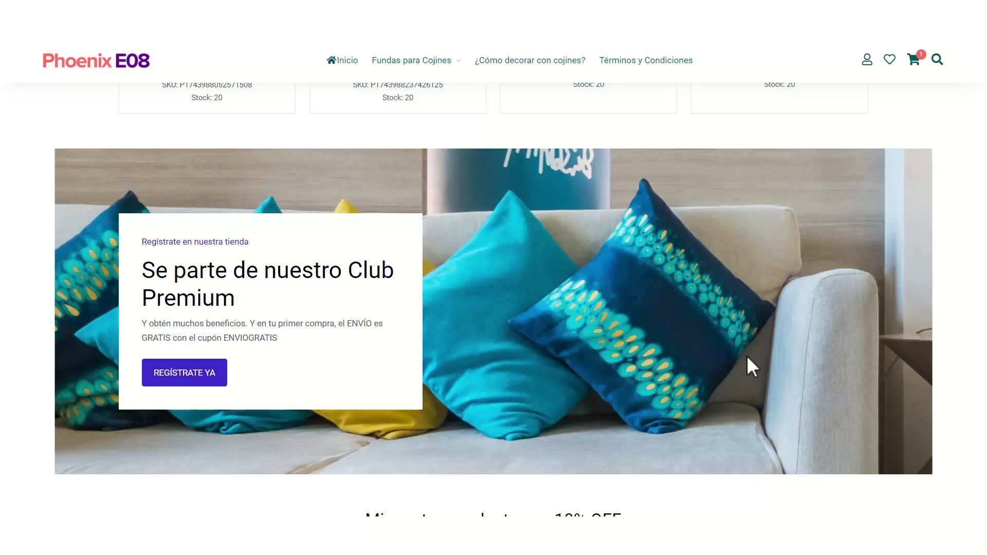
scroll(746, 355, down, 7)
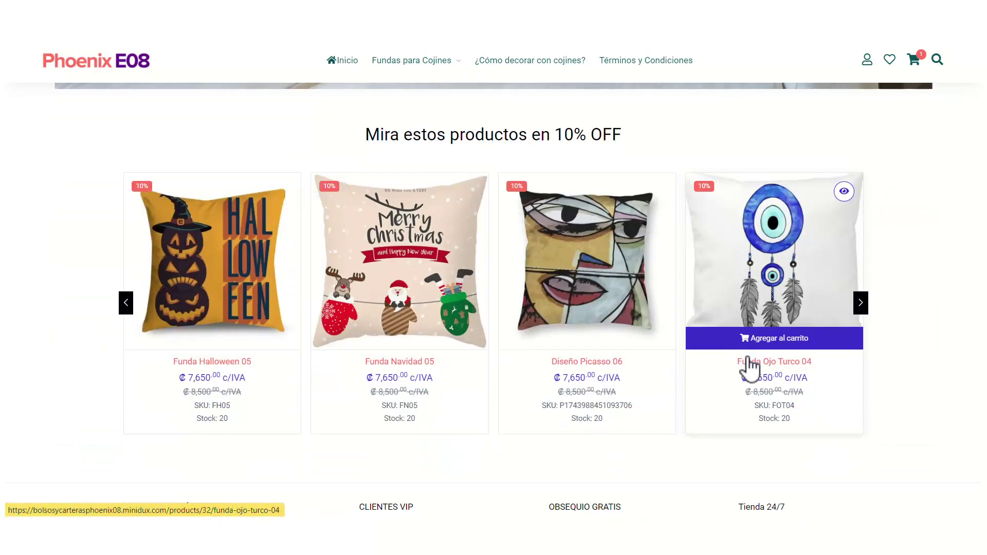
scroll(748, 366, down, 5)
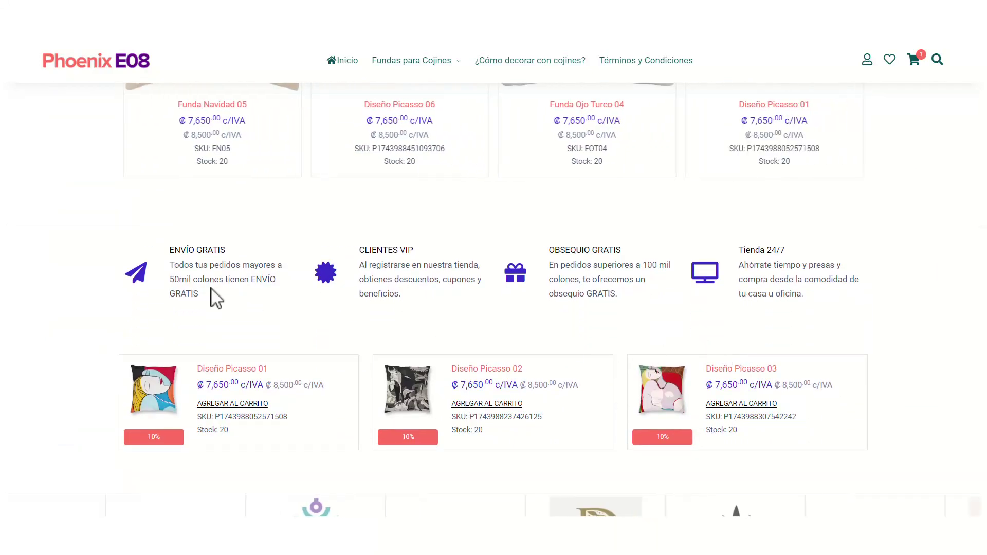
scroll(282, 331, down, 6)
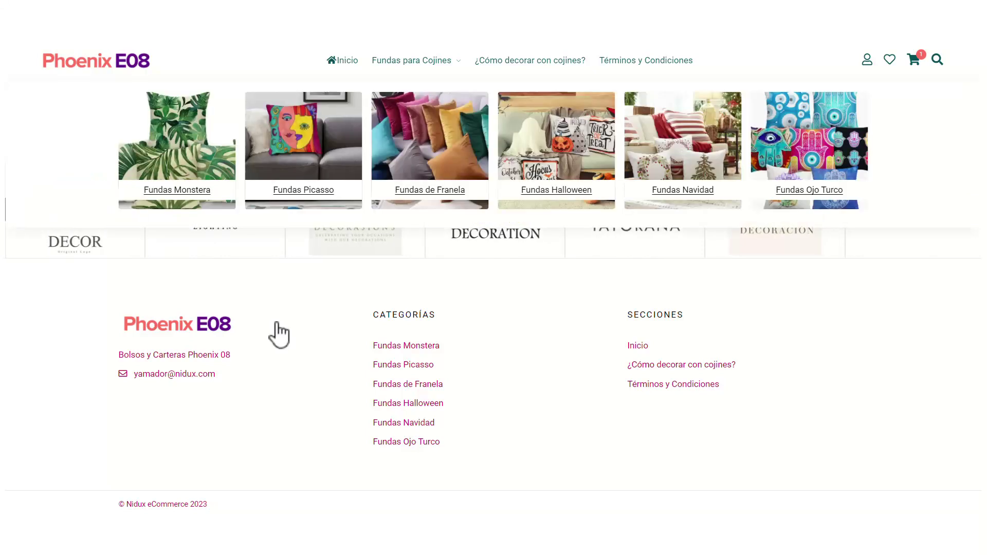
scroll(117, 70, up, 1)
- Set the home page style to Estilo 7 - Barra de navegación colorida in the Nidux admin and save the settings
click(117, 70)
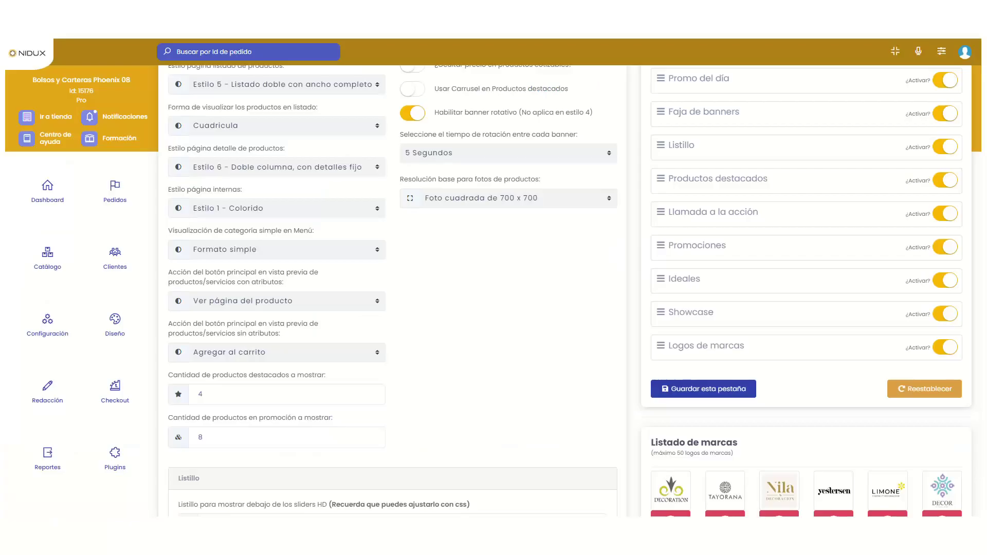
scroll(260, 170, up, 4)
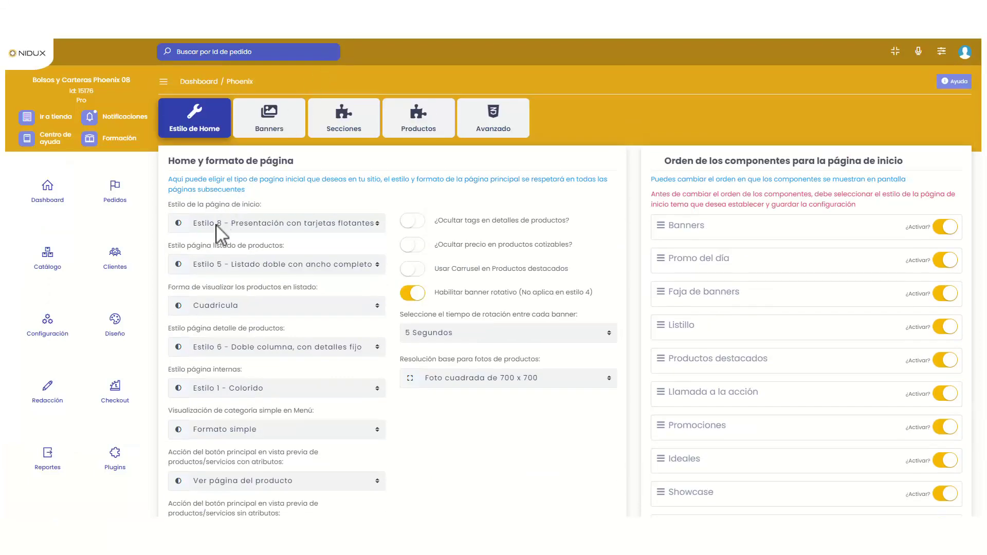
click(219, 227)
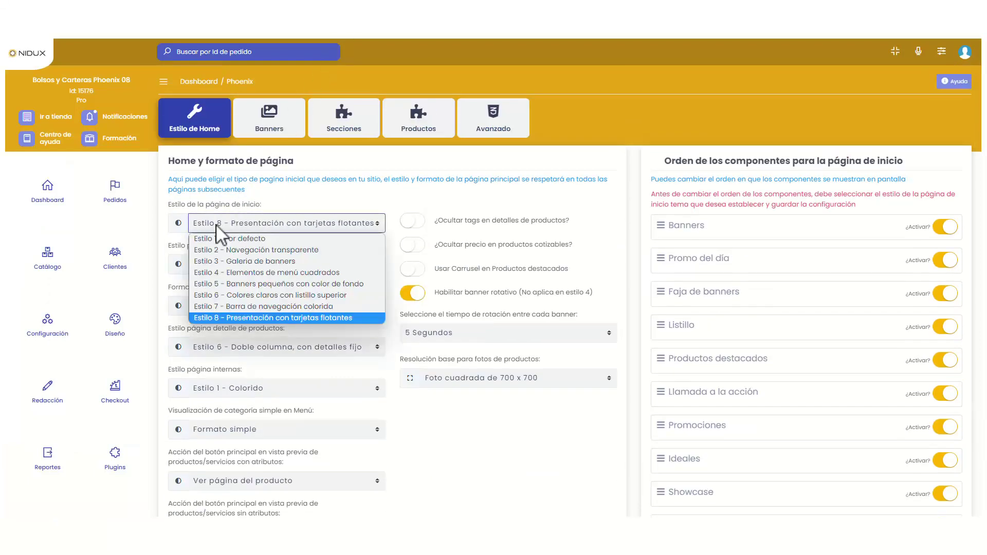
click(232, 306)
scroll(232, 308, down, 5)
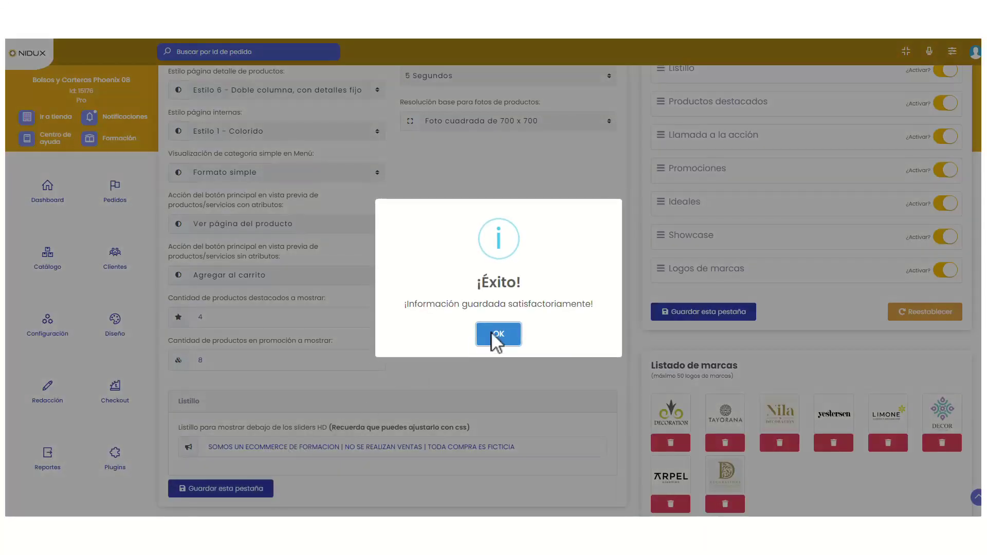
click(492, 332)
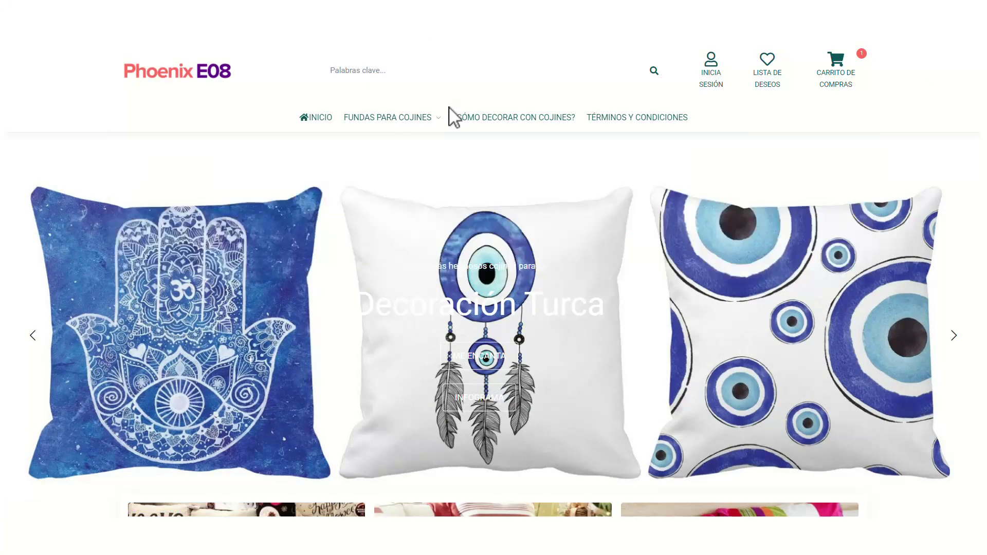
- Examine the store's home page in Estilo 7, from the header and category banners to the featured products and Oferta del día
scroll(359, 231, down, 12)
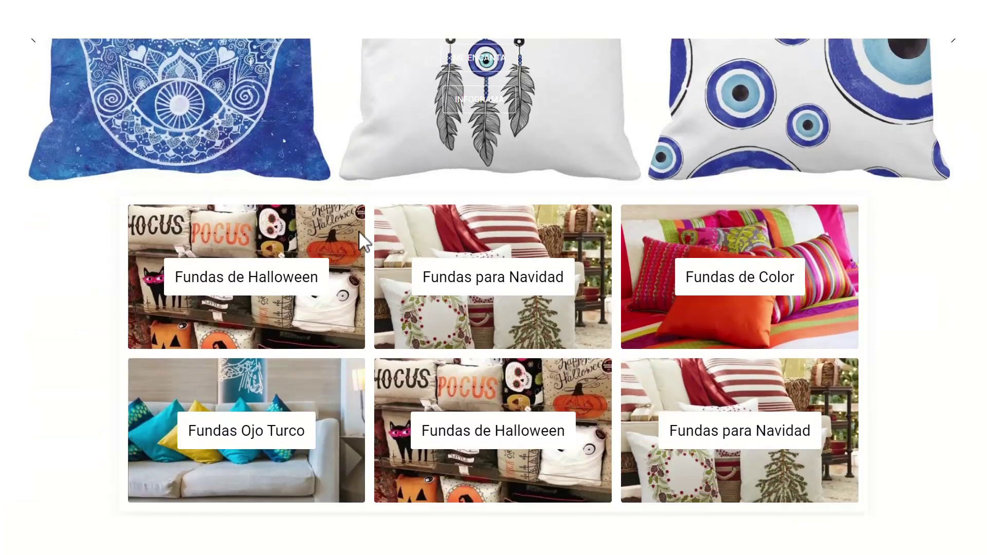
scroll(359, 231, down, 12)
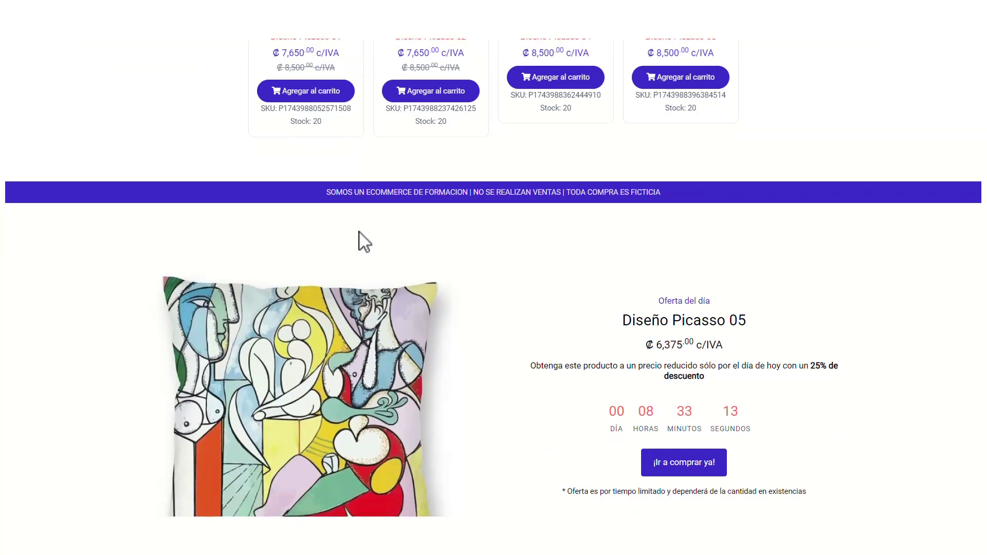
scroll(359, 232, down, 12)
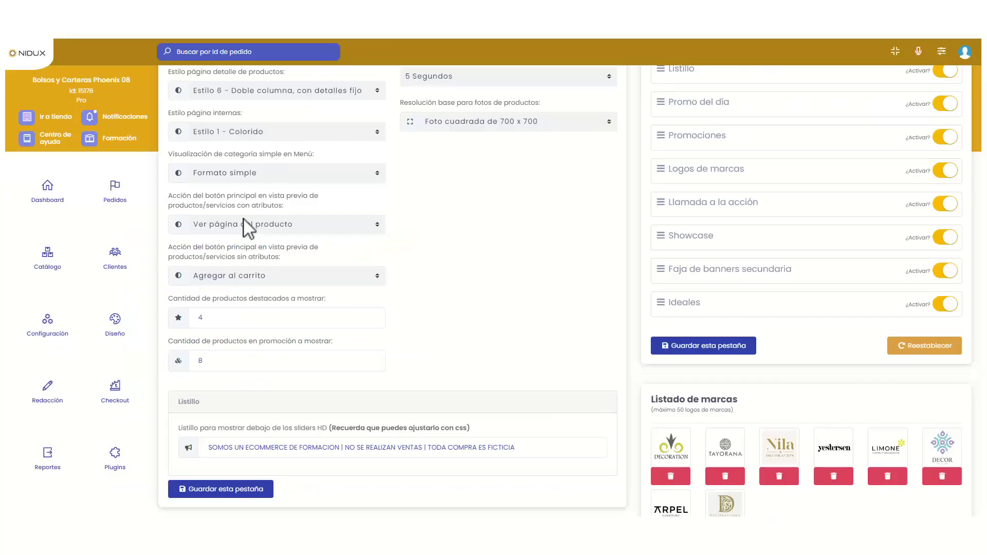
- Set the home page style to Estilo 2 - Navegación transparente, save the settings, and view the store's home page
scroll(277, 223, up, 5)
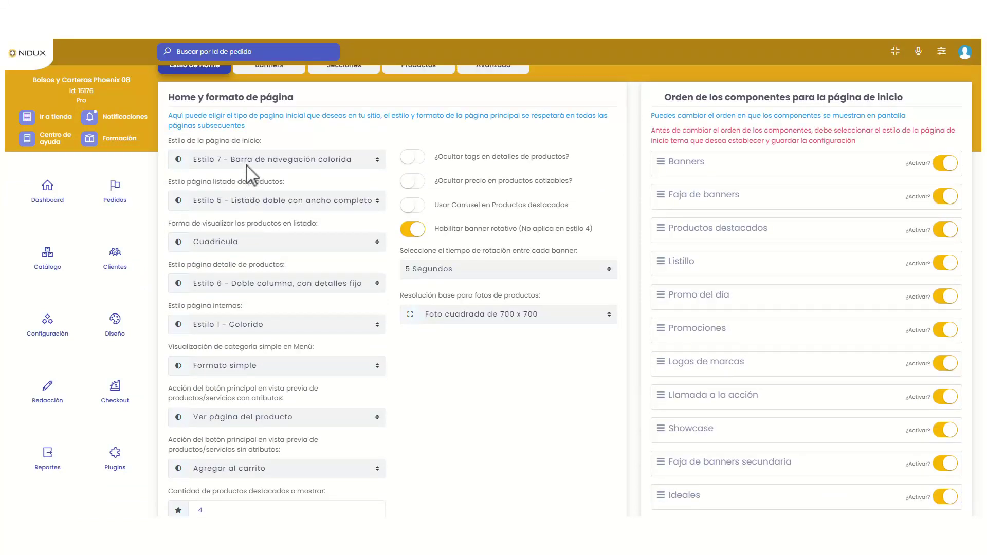
click(247, 158)
click(252, 183)
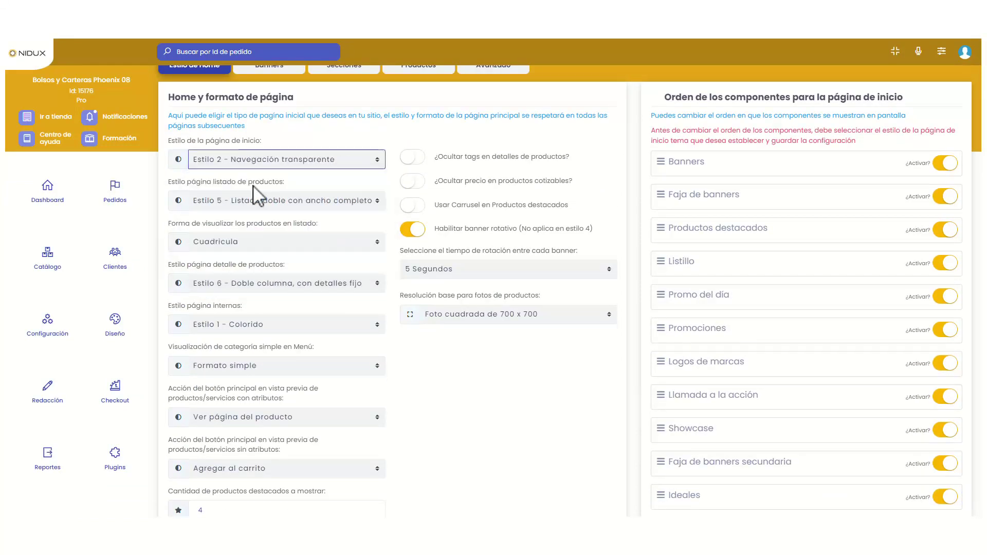
scroll(249, 231, down, 5)
click(234, 403)
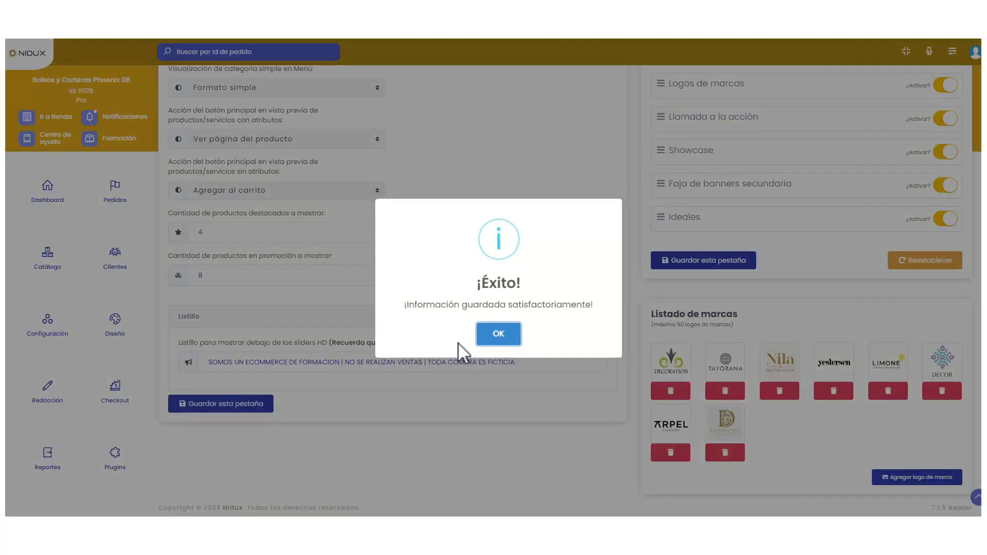
click(496, 333)
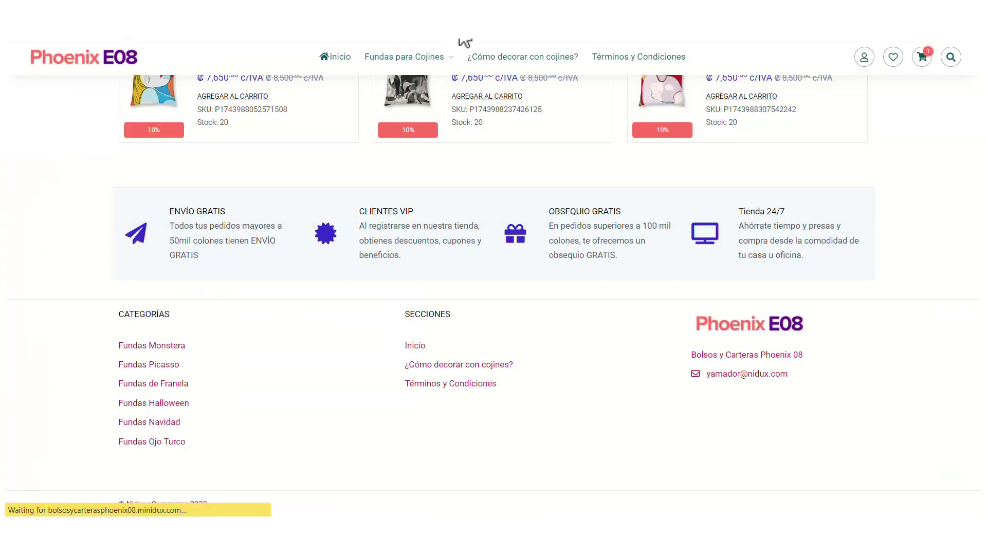
scroll(535, 251, up, 10)
scroll(537, 255, up, 15)
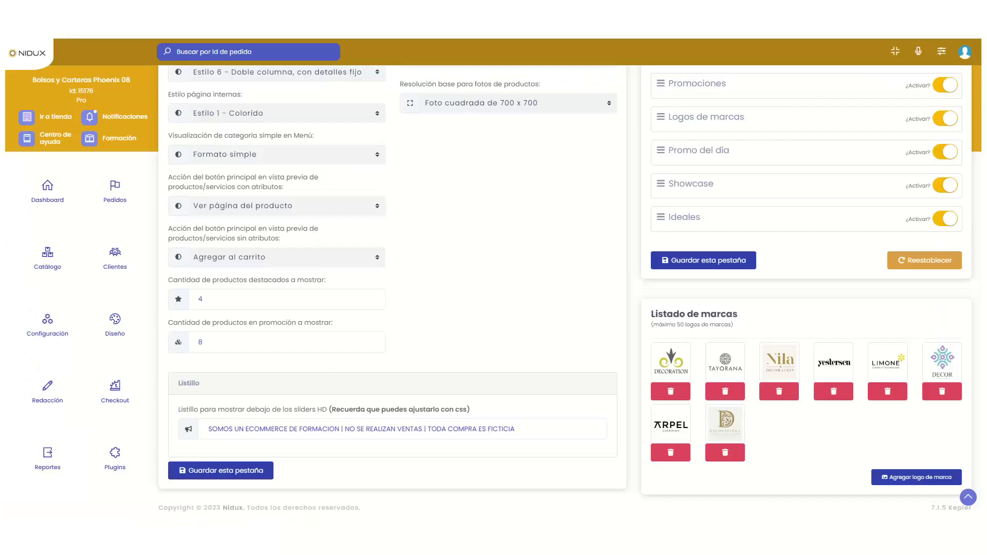
- Set the home page style to Estilo 8 - Presentación con tarjetas flotantes and save the settings
scroll(303, 53, up, 5)
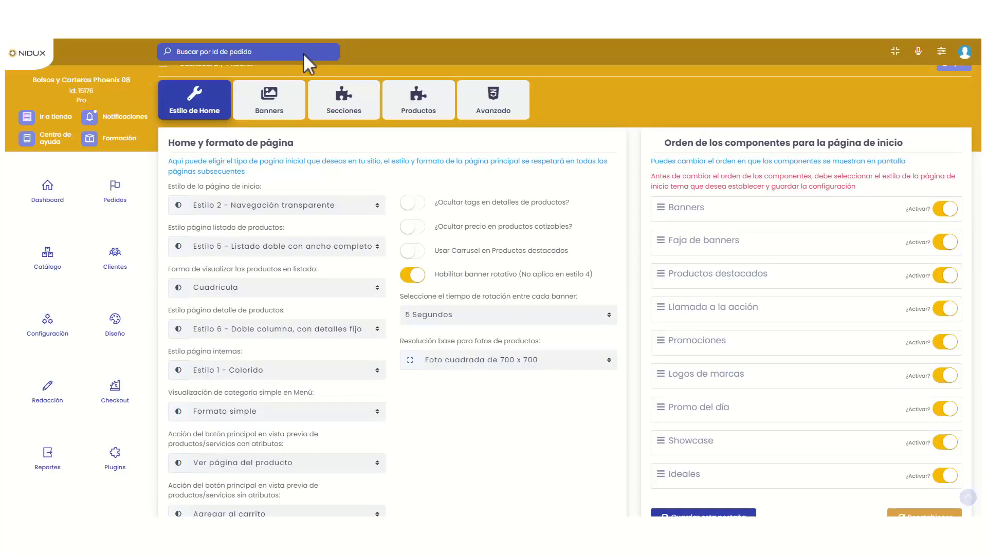
click(240, 241)
key(Up)
key(Up)
key(Up)
key(Up)
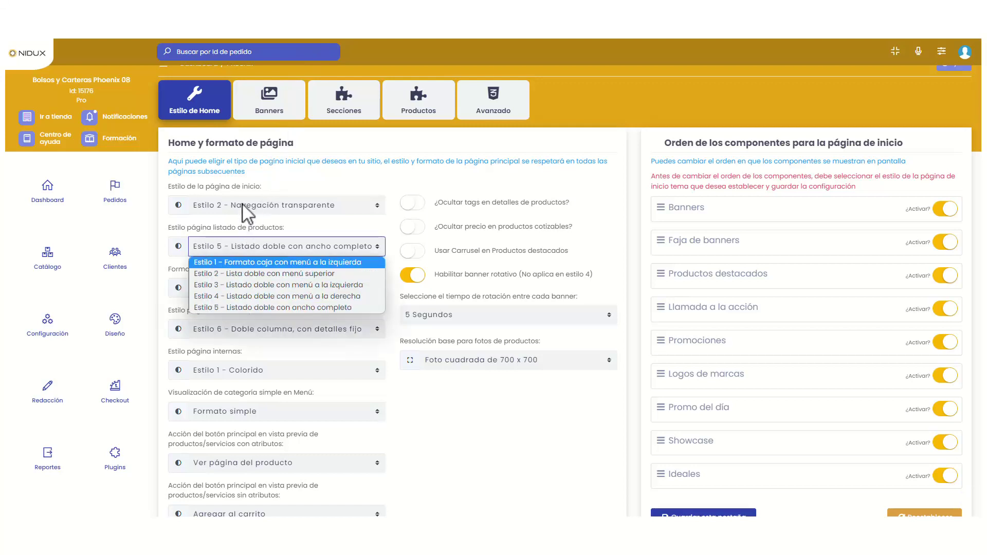
click(242, 203)
scroll(318, 301, down, 5)
scroll(395, 403, up, 5)
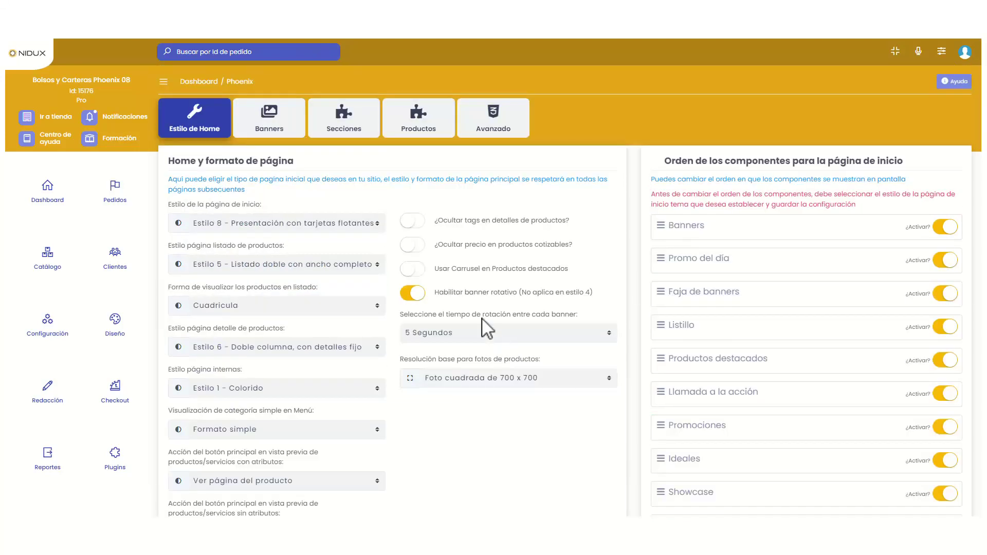